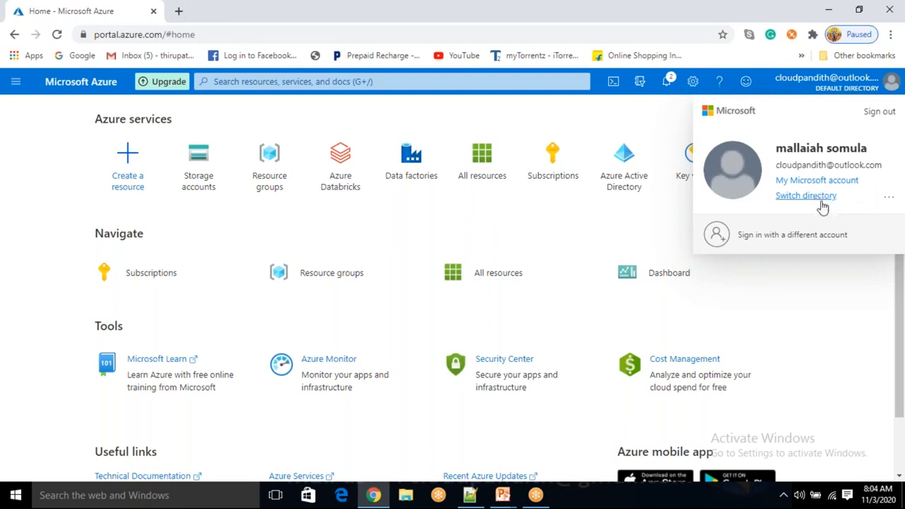
Close the account panel, then open and dismiss the feedback form
click(831, 288)
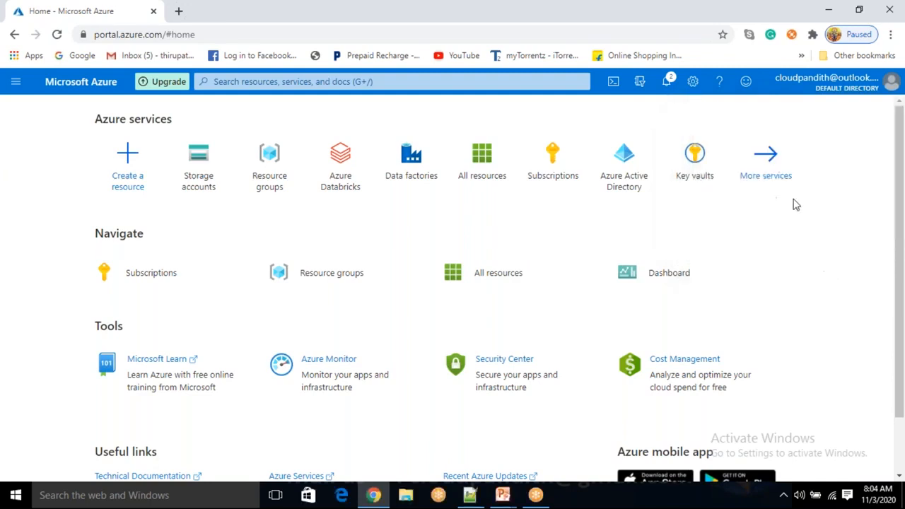
click(745, 85)
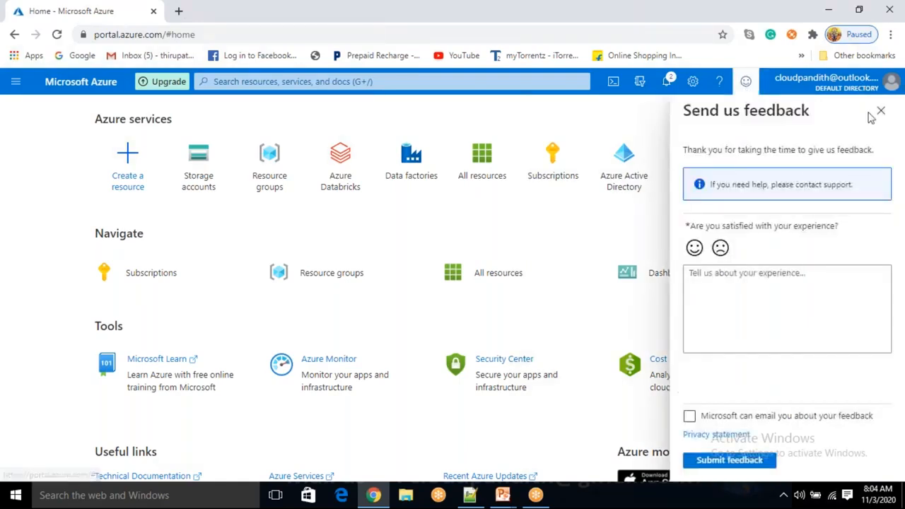
click(747, 297)
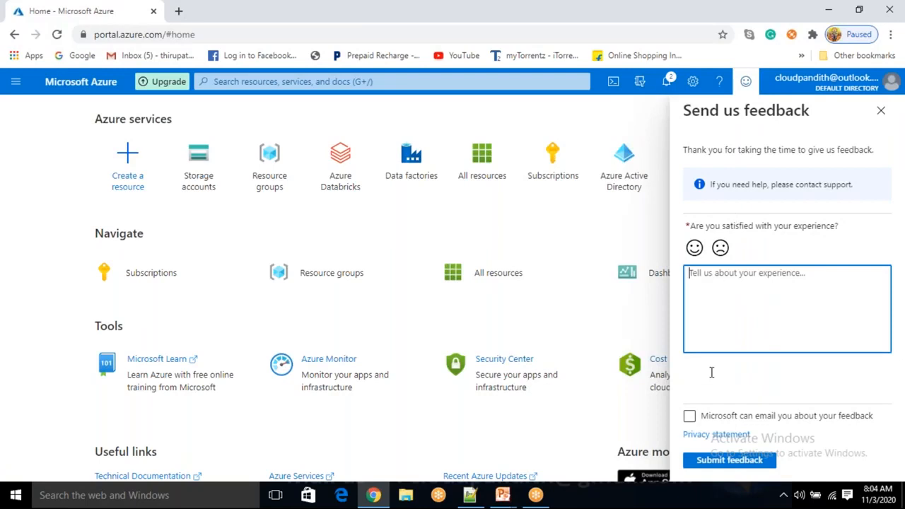
click(881, 111)
View the Help + support page from the help menu, then close it to return Home
click(719, 88)
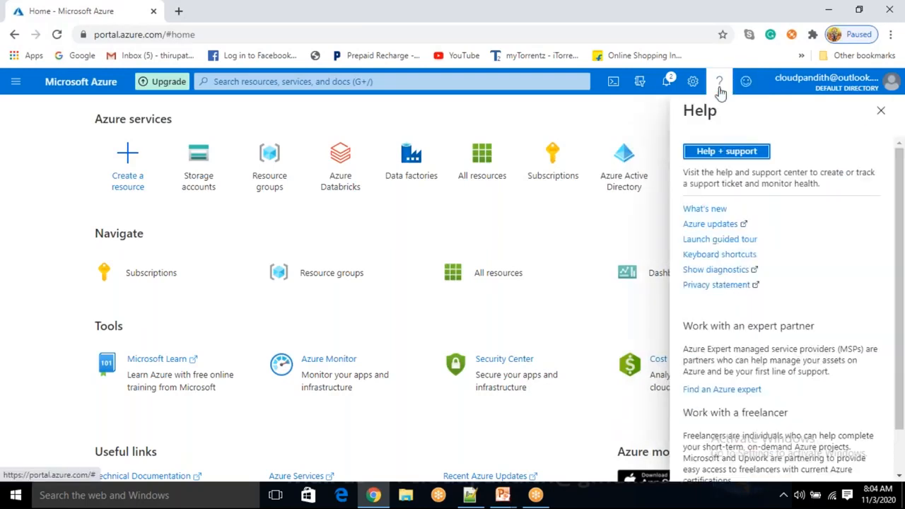
scroll(742, 394, down, 2)
scroll(743, 394, up, 1)
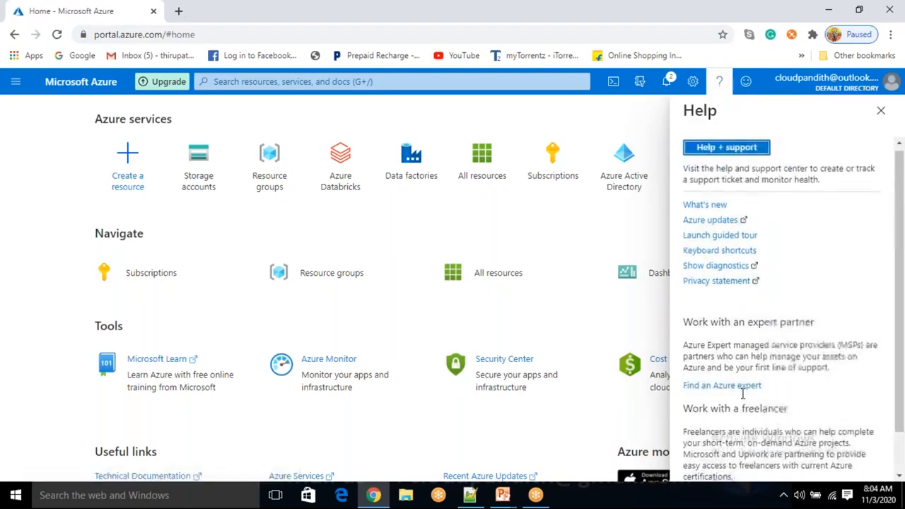
scroll(737, 380, down, 1)
scroll(737, 380, up, 1)
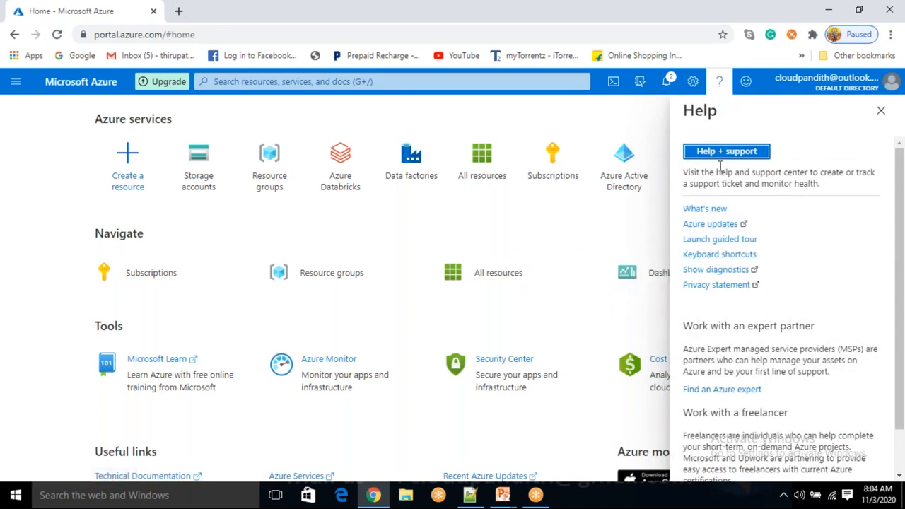
click(742, 155)
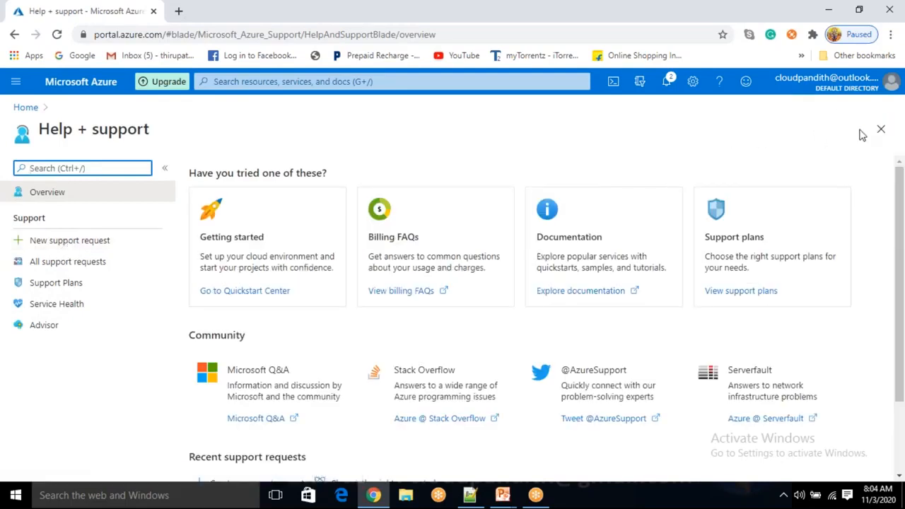
click(882, 129)
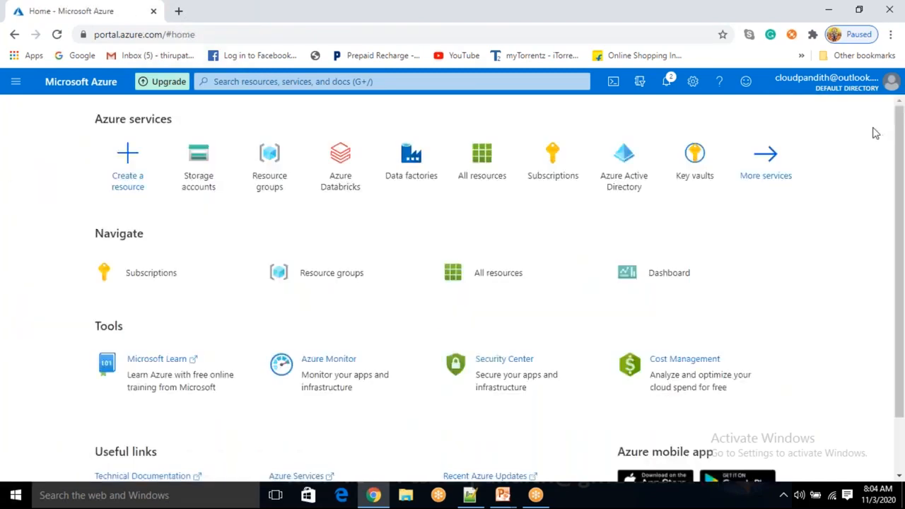
click(694, 88)
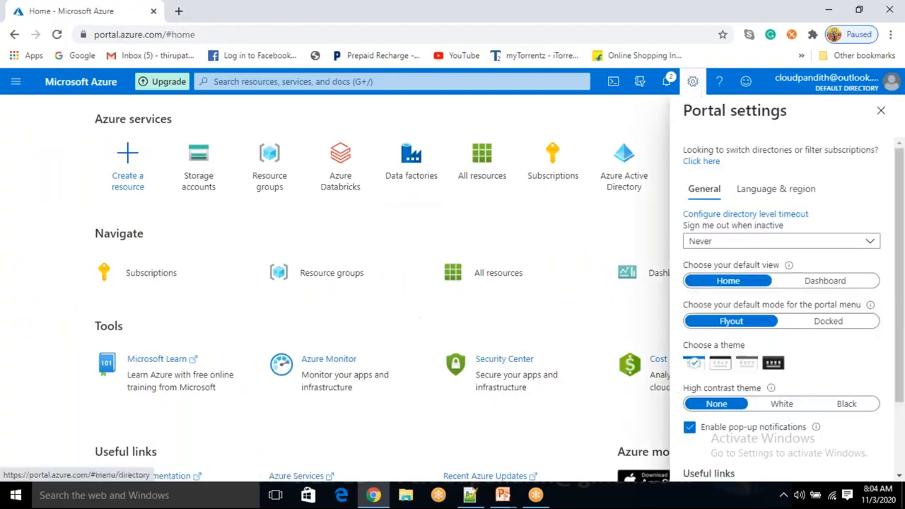
click(790, 407)
click(835, 415)
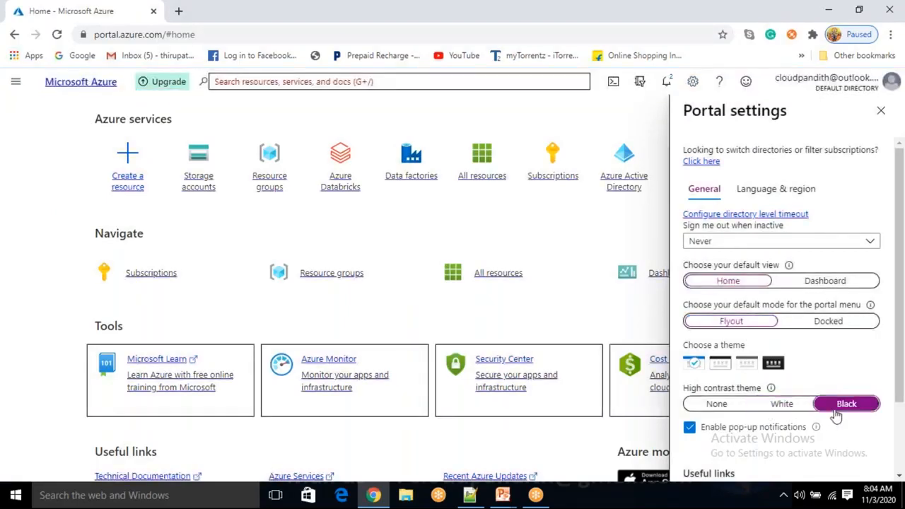
click(717, 408)
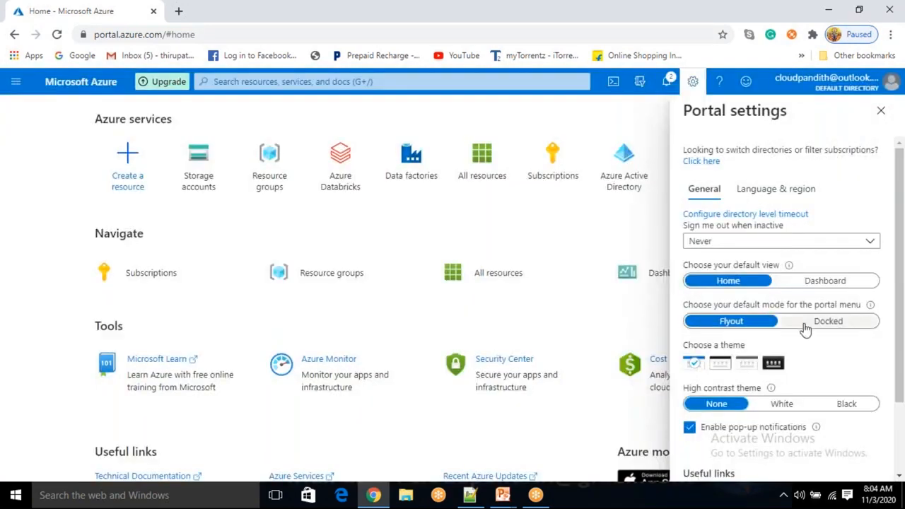
scroll(803, 368, down, 2)
scroll(803, 398, up, 3)
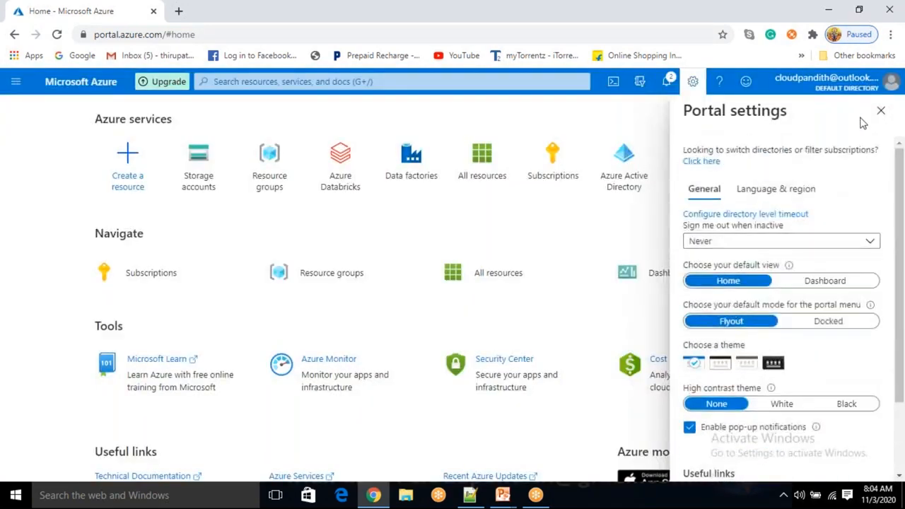
click(882, 111)
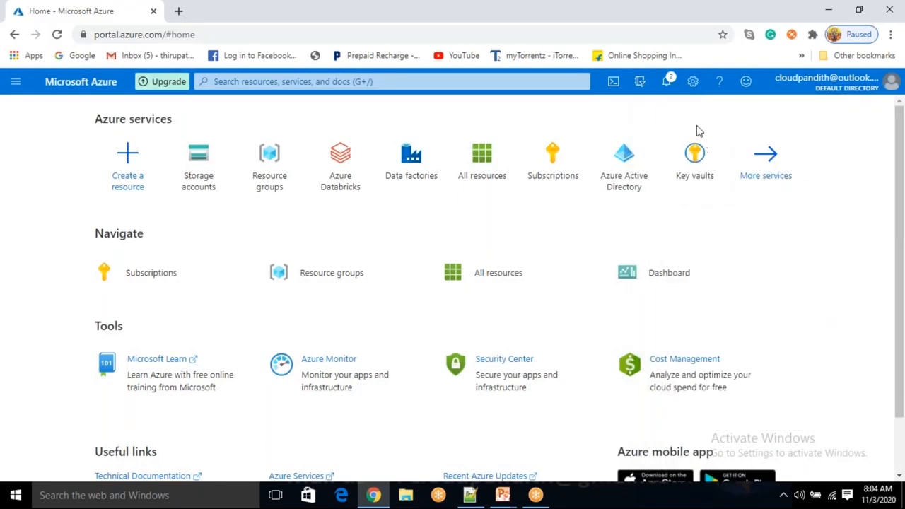
click(667, 83)
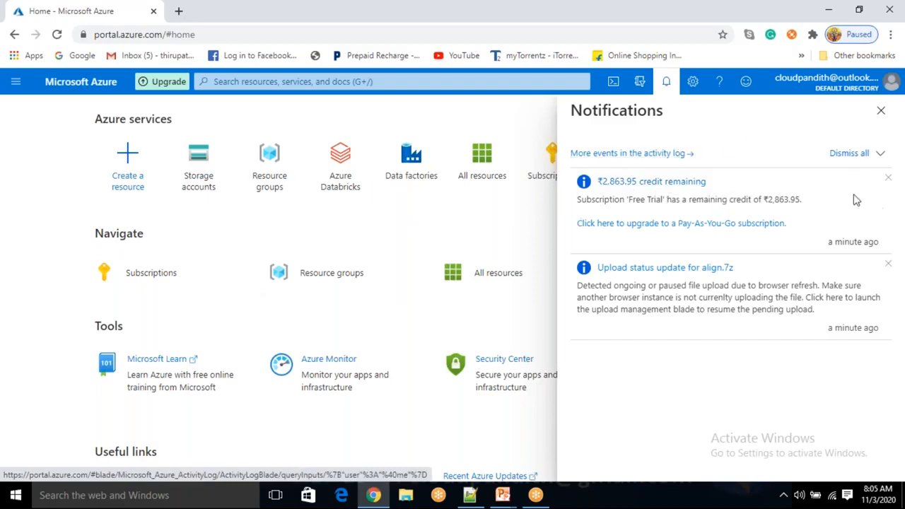
click(881, 110)
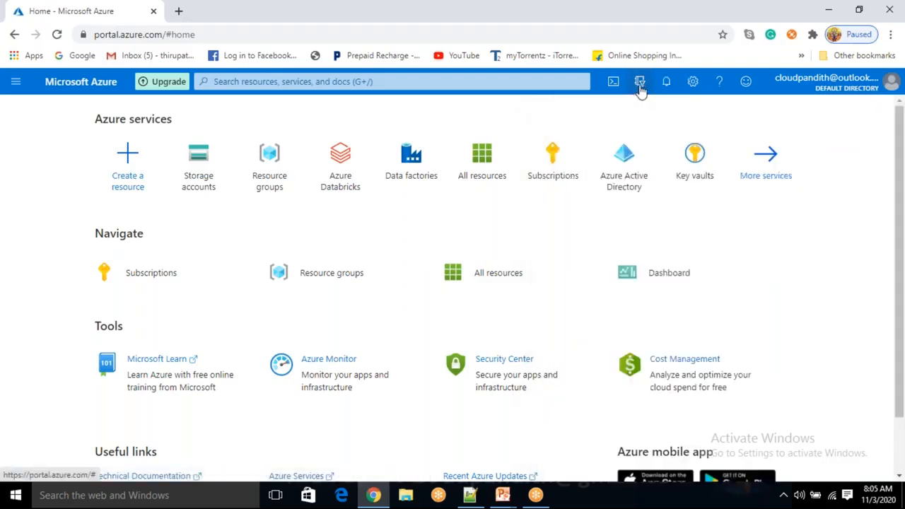
click(640, 85)
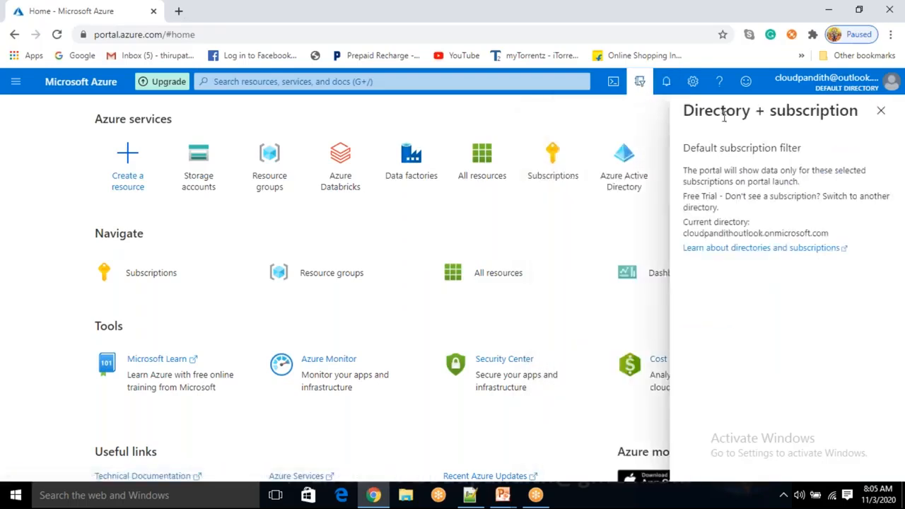
drag(728, 113, 815, 113)
click(841, 126)
click(881, 110)
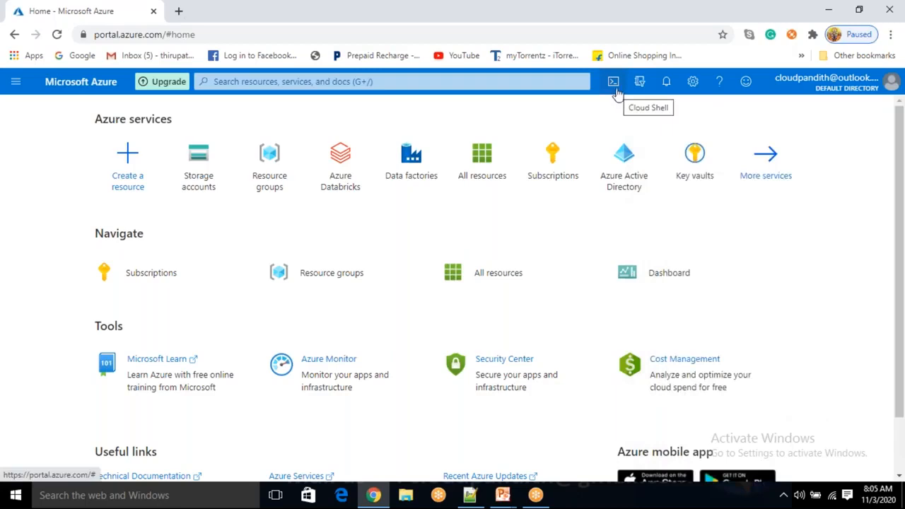
Open Cloud Shell, close it, then reopen it and start creating its required storage
click(616, 91)
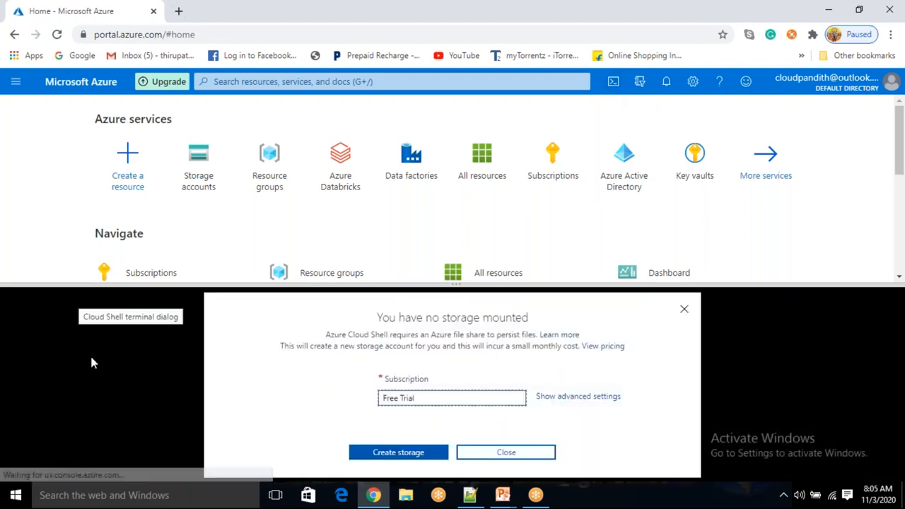
click(685, 312)
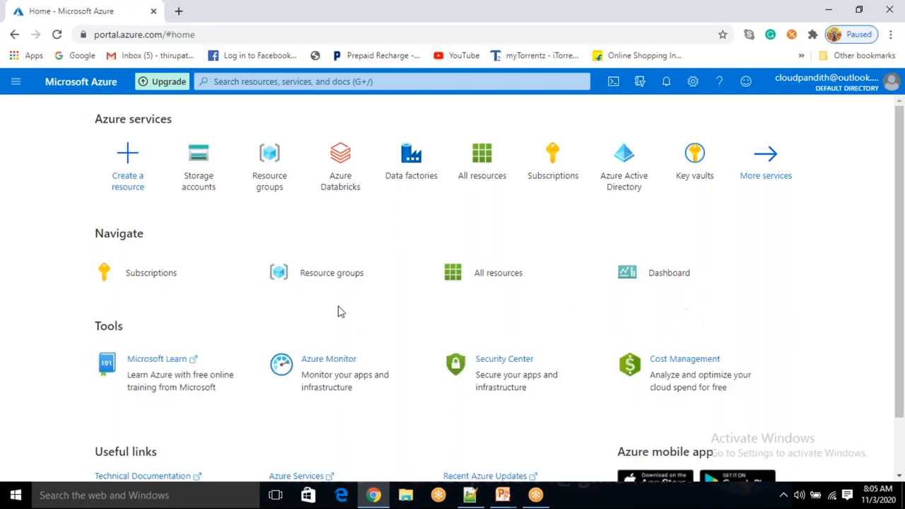
click(611, 85)
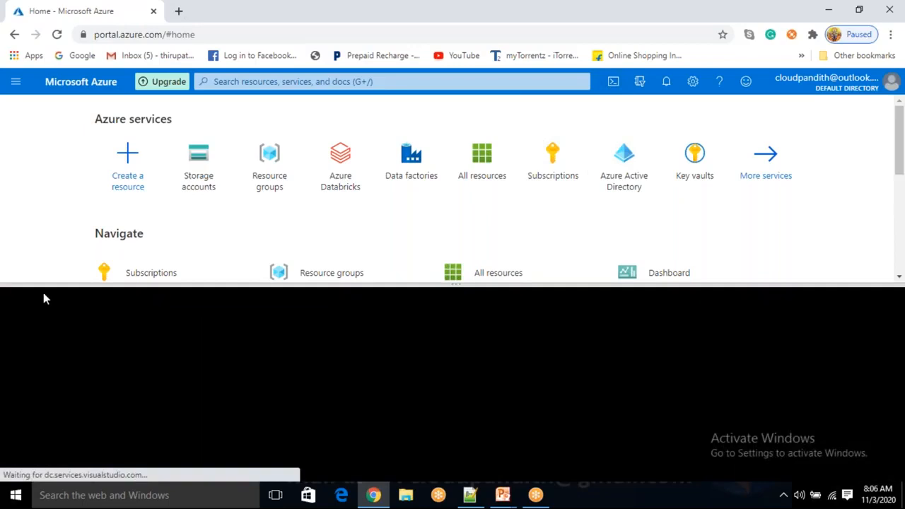
click(423, 456)
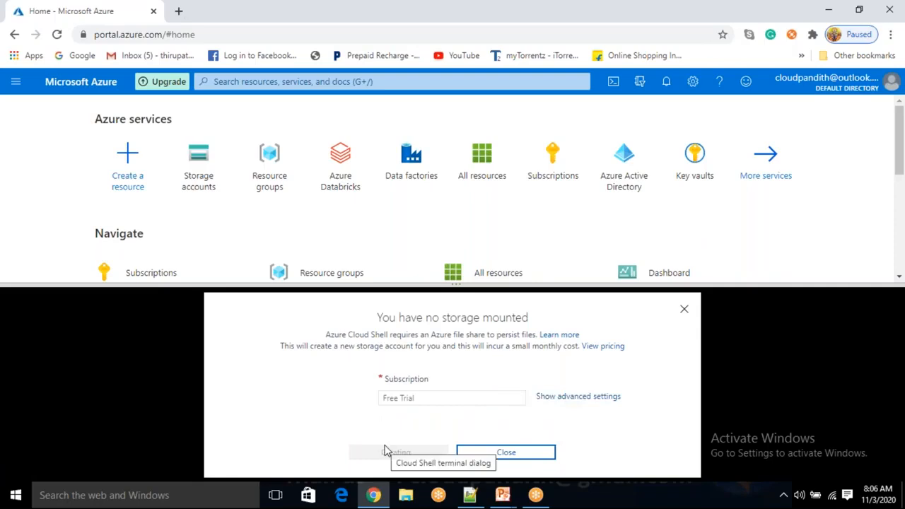
Open the Storage accounts list, resize Cloud Shell, view its shell types, then close Cloud Shell
mouse_move(201, 174)
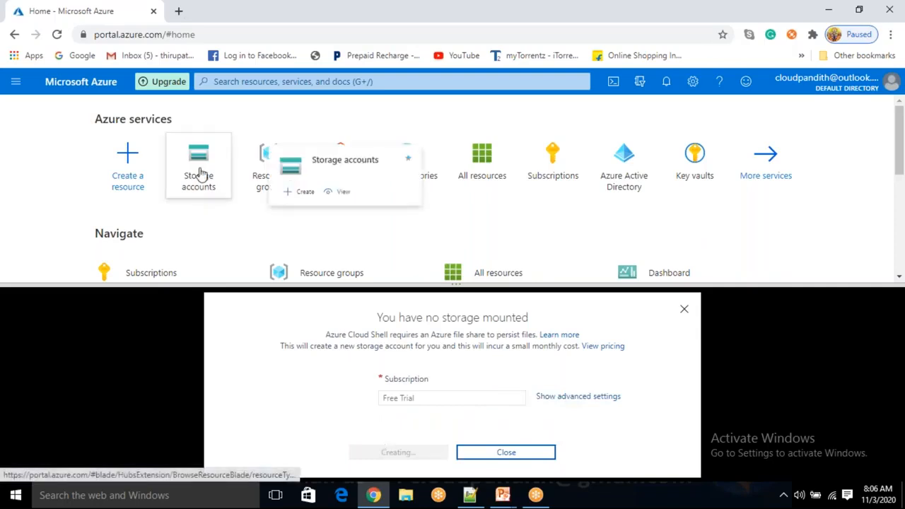
click(201, 173)
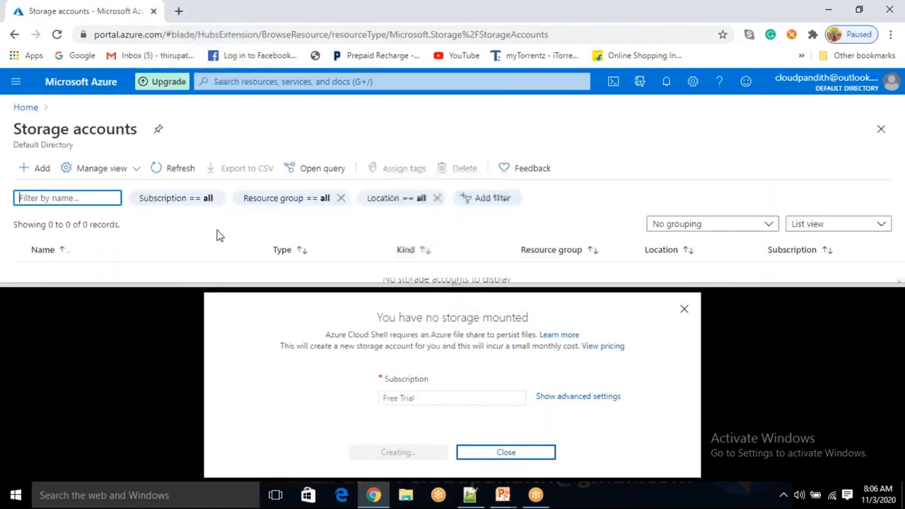
drag(50, 225, 64, 223)
click(460, 286)
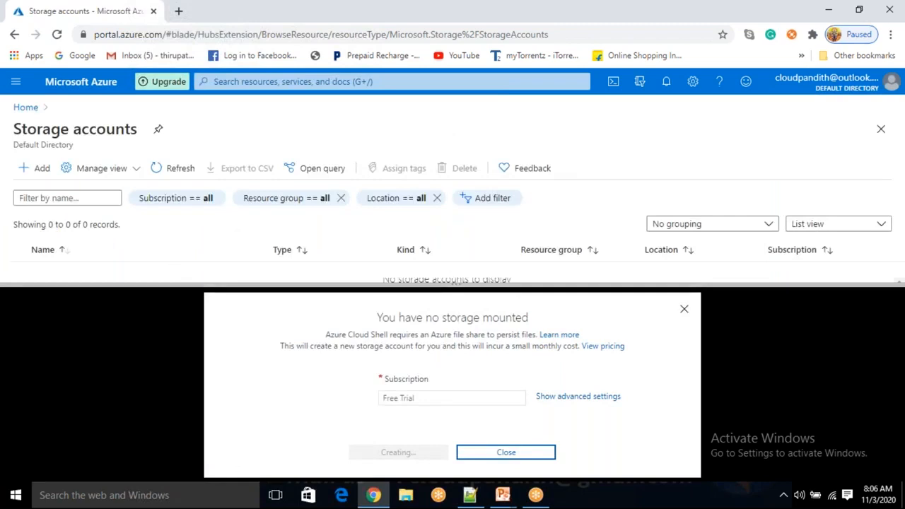
drag(456, 285, 455, 377)
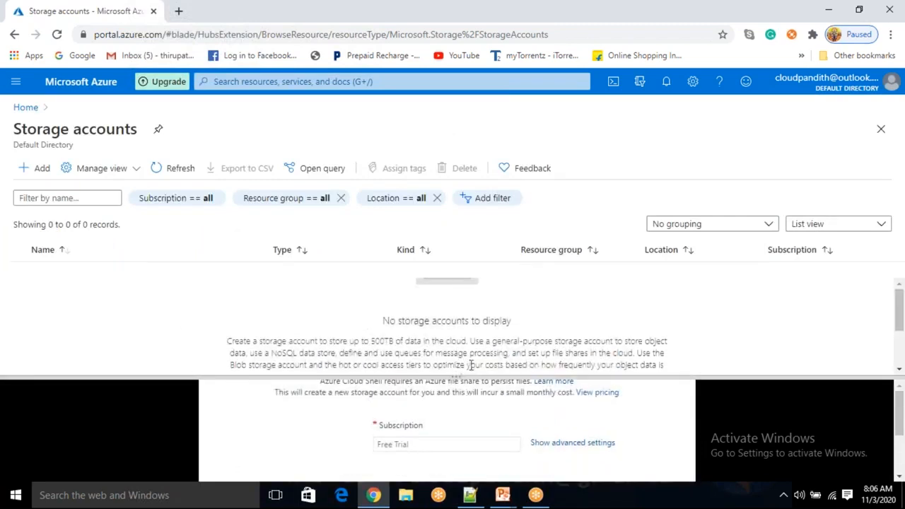
drag(461, 375, 403, 300)
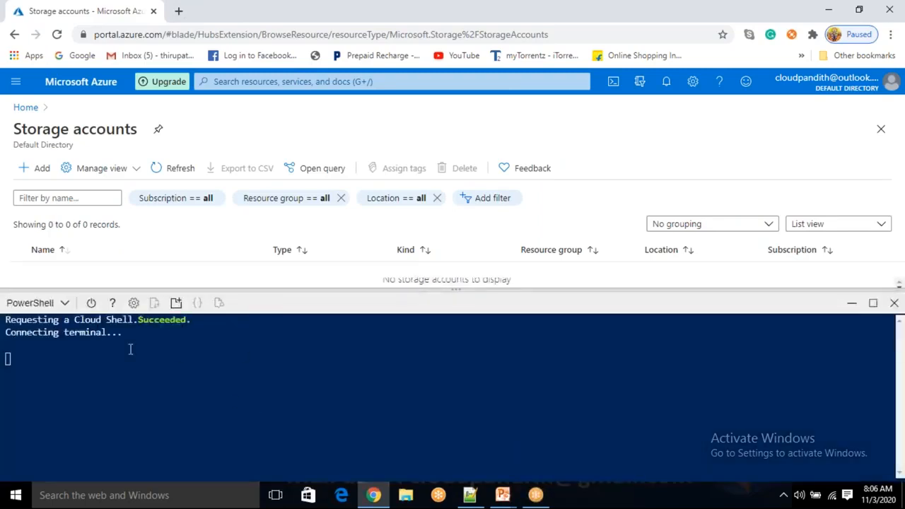
click(63, 303)
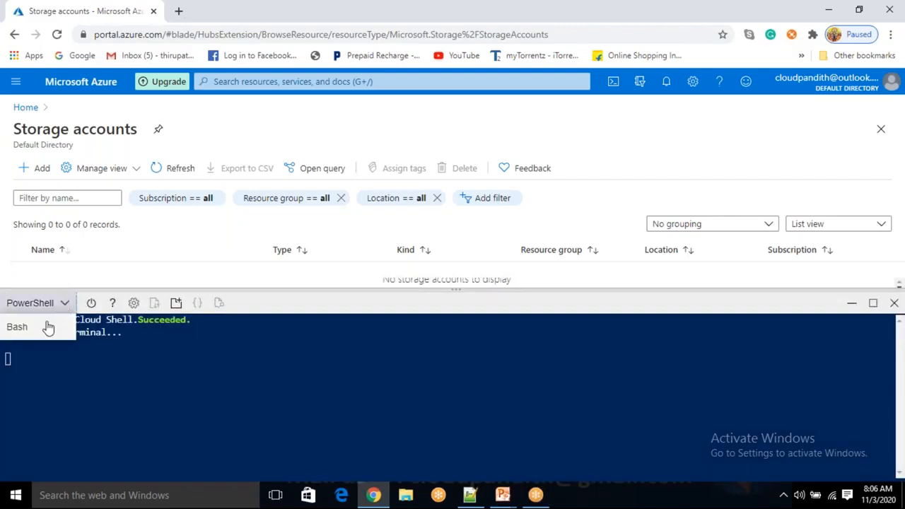
click(891, 305)
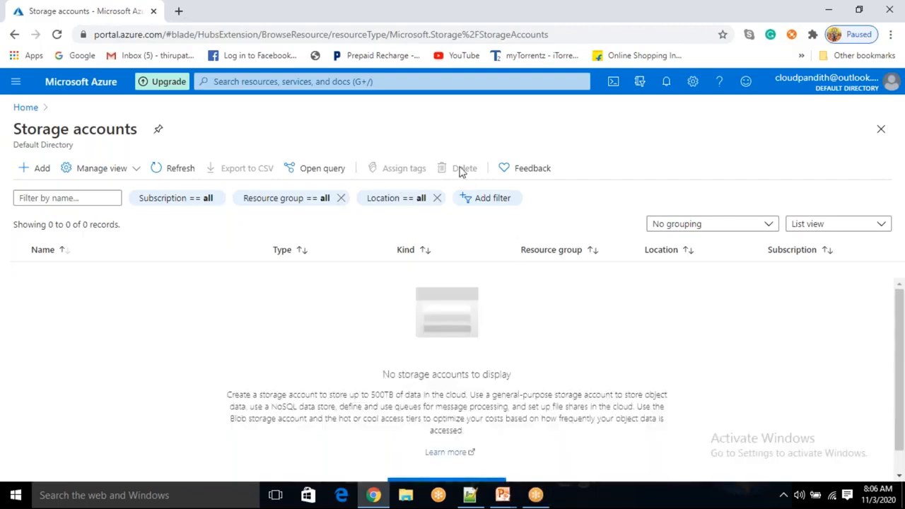
Refresh the Storage accounts list five times; it still shows no accounts
click(175, 169)
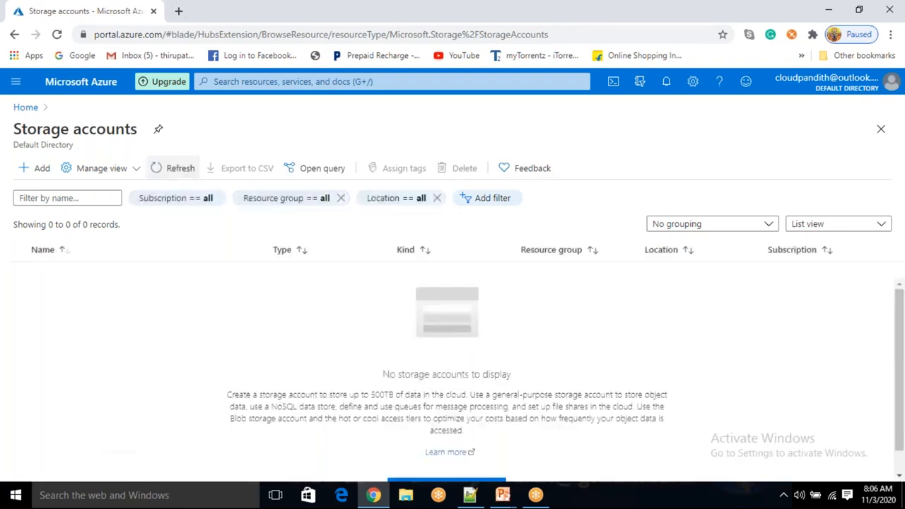
click(178, 168)
click(175, 168)
click(175, 168)
click(175, 168)
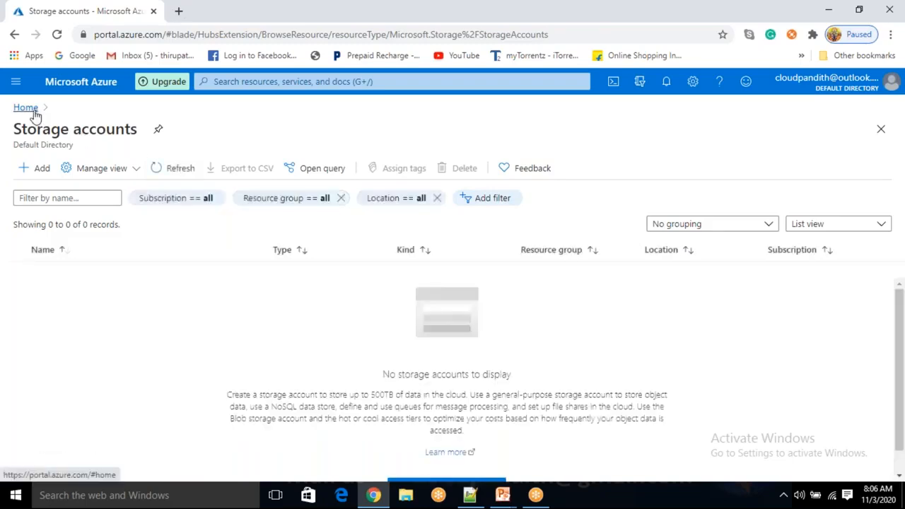
Search the portal for 'data factory', then 'machine learning', then 'azure logi'
click(17, 84)
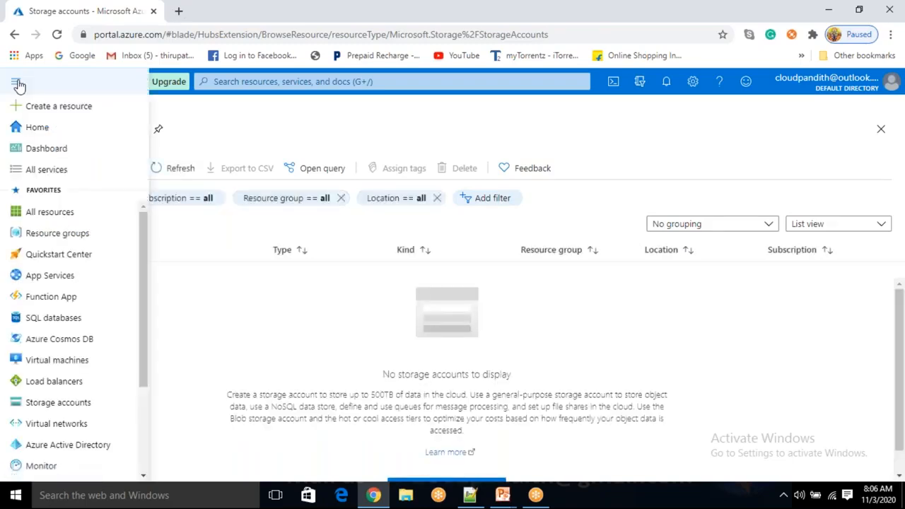
click(17, 85)
click(234, 84)
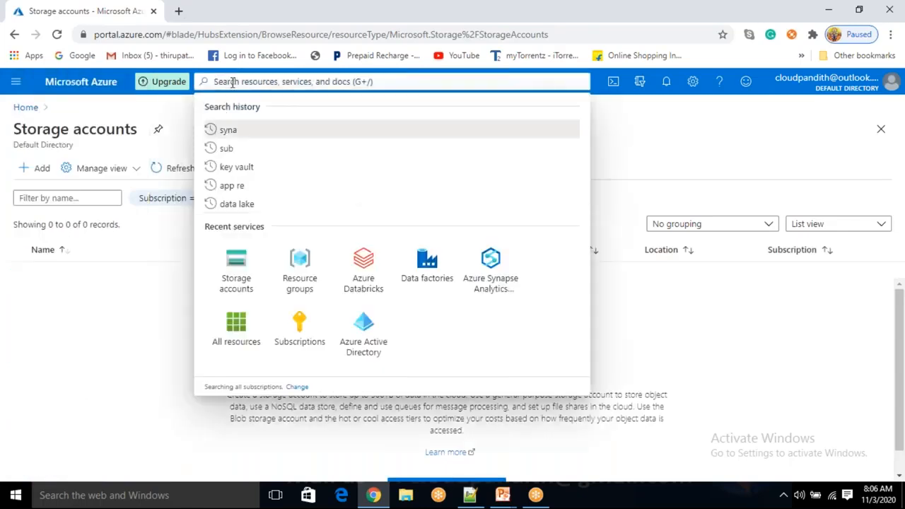
text(data factory)
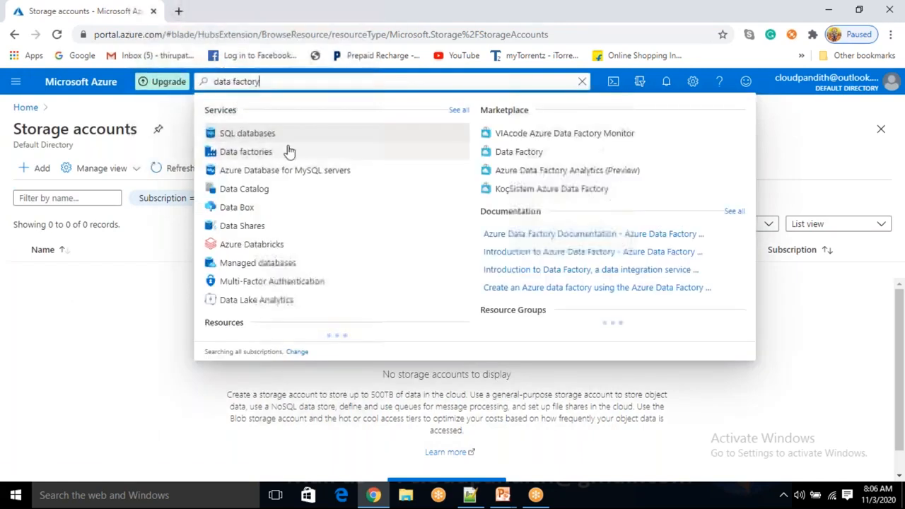
triple_click(256, 83)
text(machine lea)
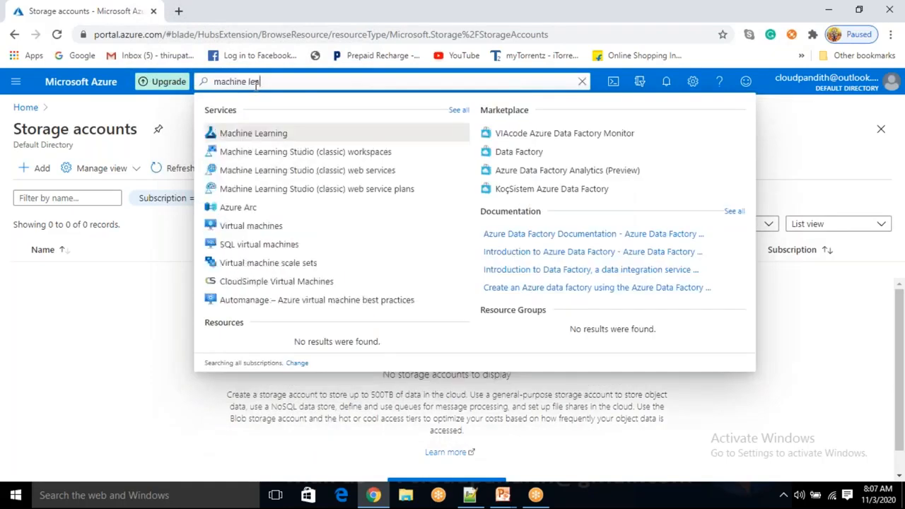
text(rning)
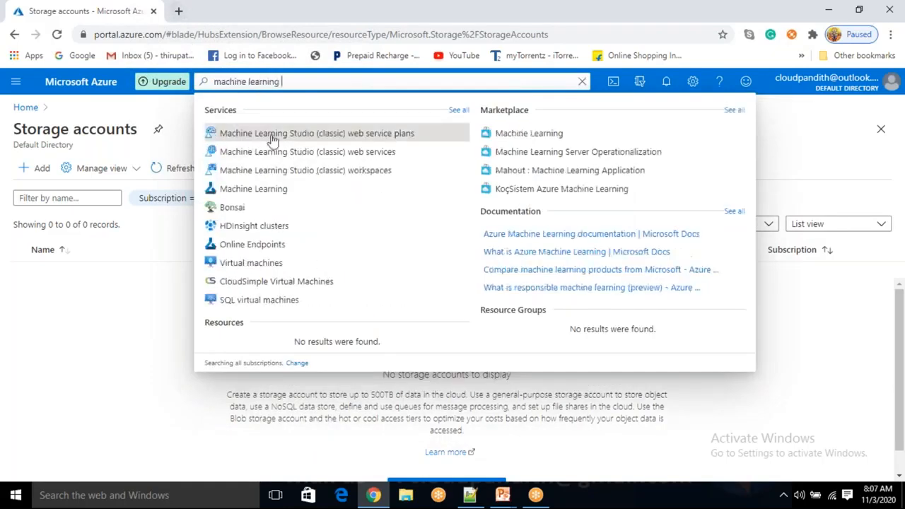
key(ctrl+a)
key(BackSpace)
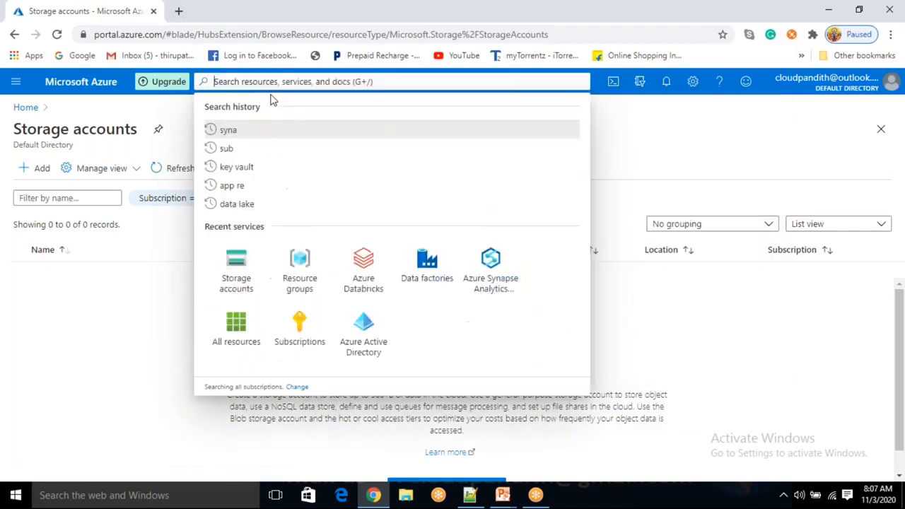
text(azure)
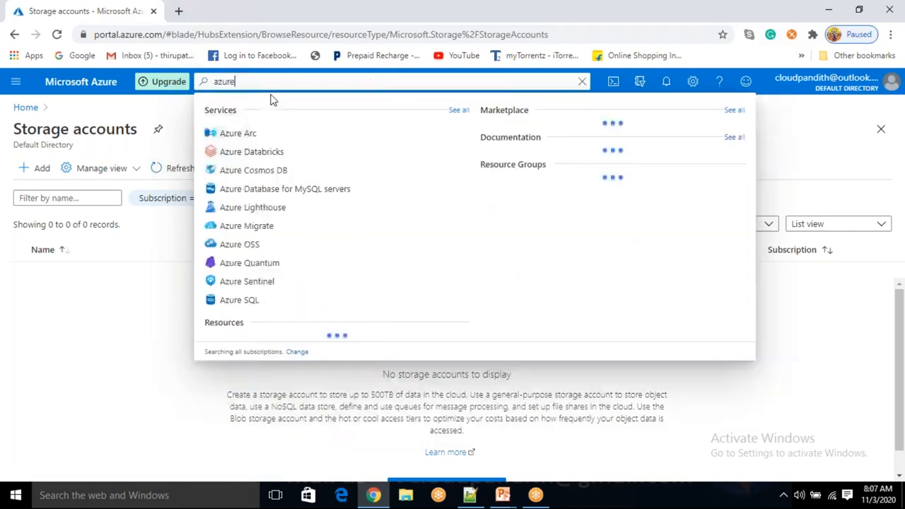
text( logi)
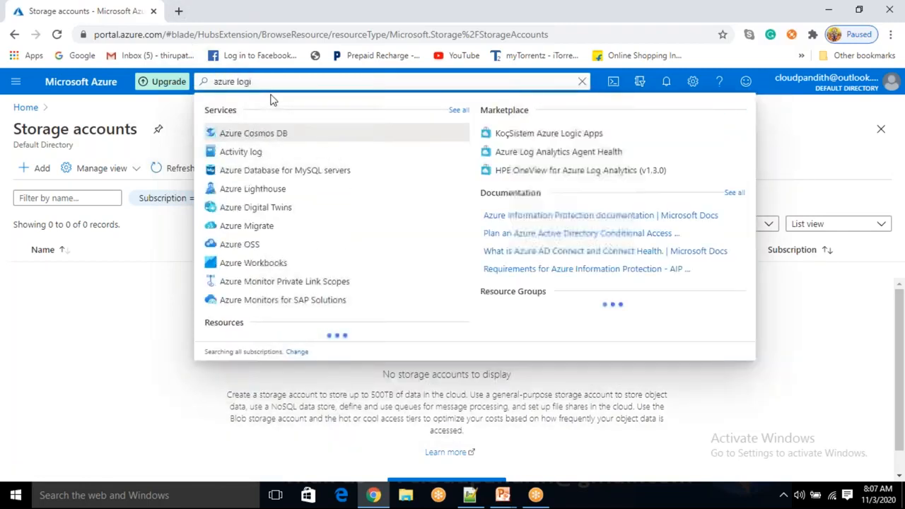
Try the searches 'logic a' and 'azure key va', then dismiss the search
key(ctrl+a)
key(BackSpace)
text(logic a)
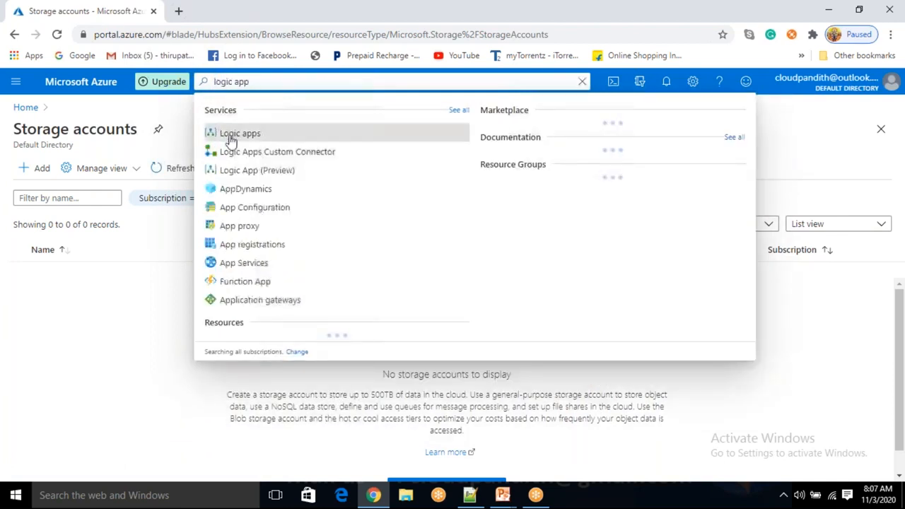
key(ctrl+a)
text(=a)
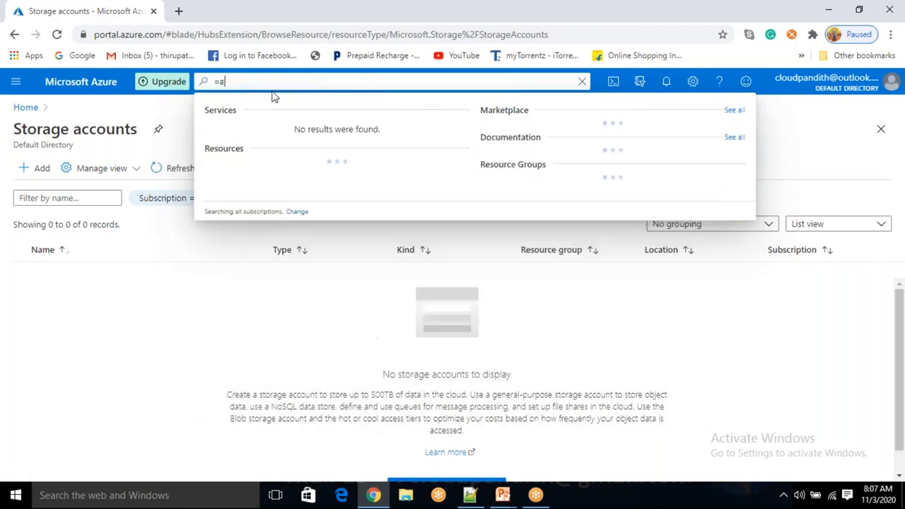
key(BackSpace)
key(BackSpace)
text(a)
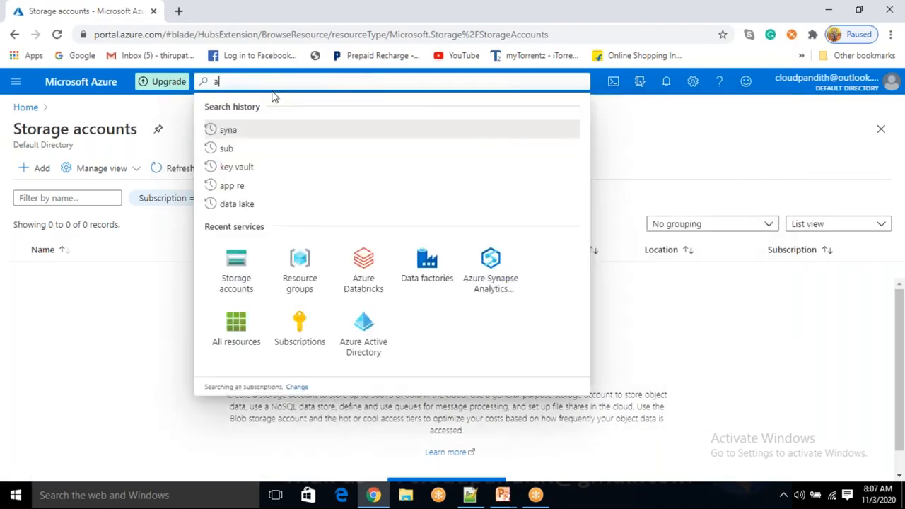
text(zure ke)
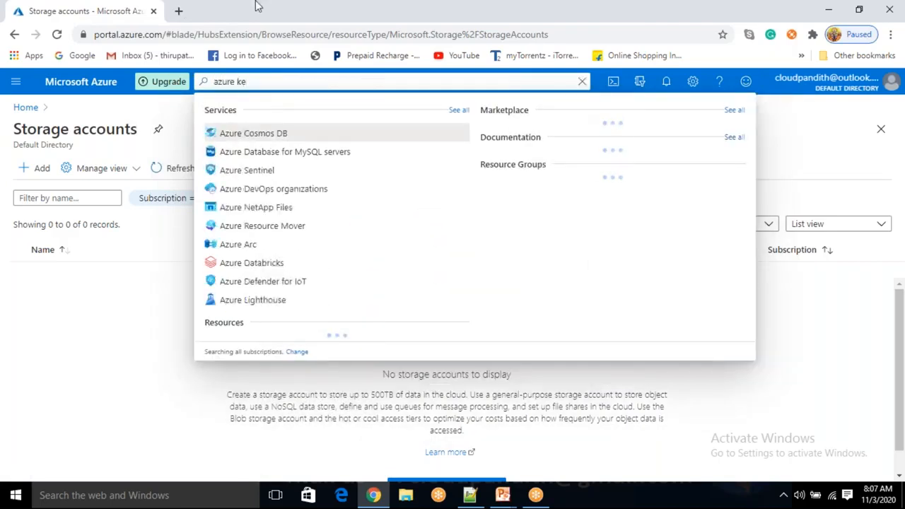
text(y va)
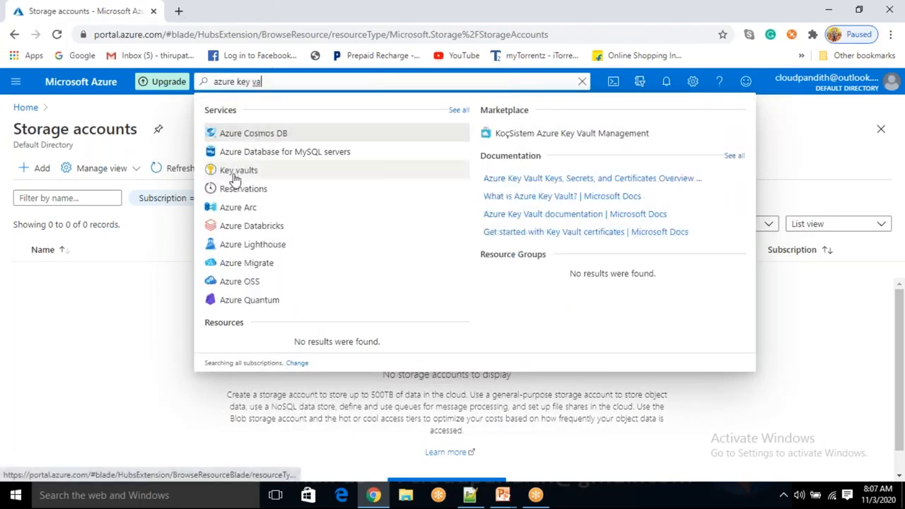
key(Escape)
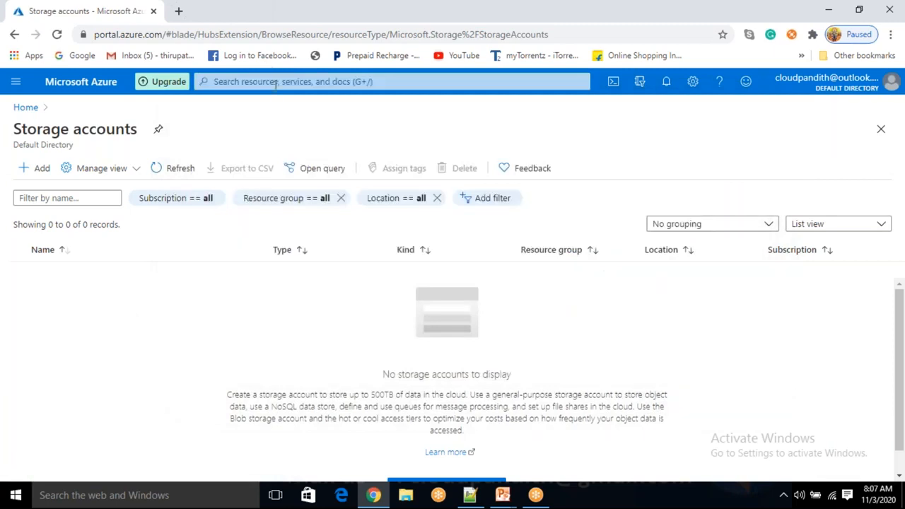
Close the search suggestions and go to All services from the portal menu
click(278, 82)
click(117, 329)
click(15, 85)
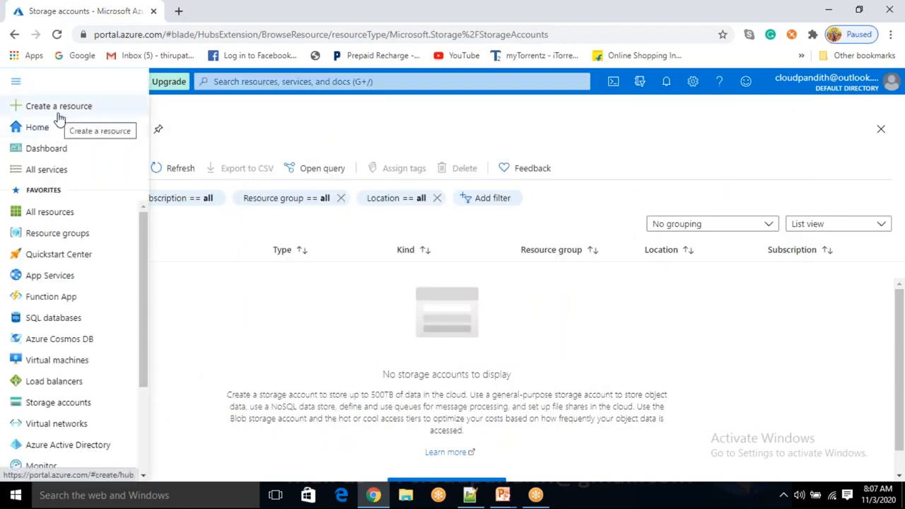
click(42, 172)
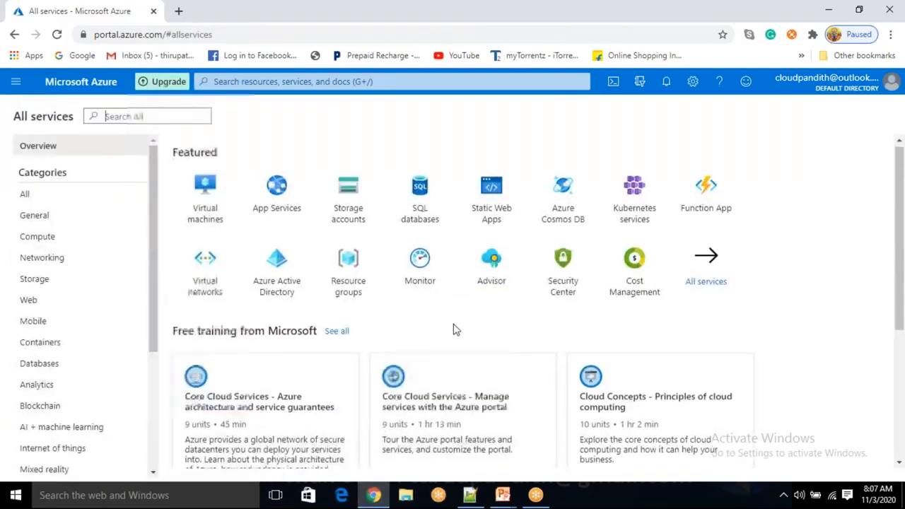
Show the complete list of every service, then filter to Analytics
scroll(455, 327, down, 4)
scroll(455, 328, up, 3)
scroll(542, 323, up, 1)
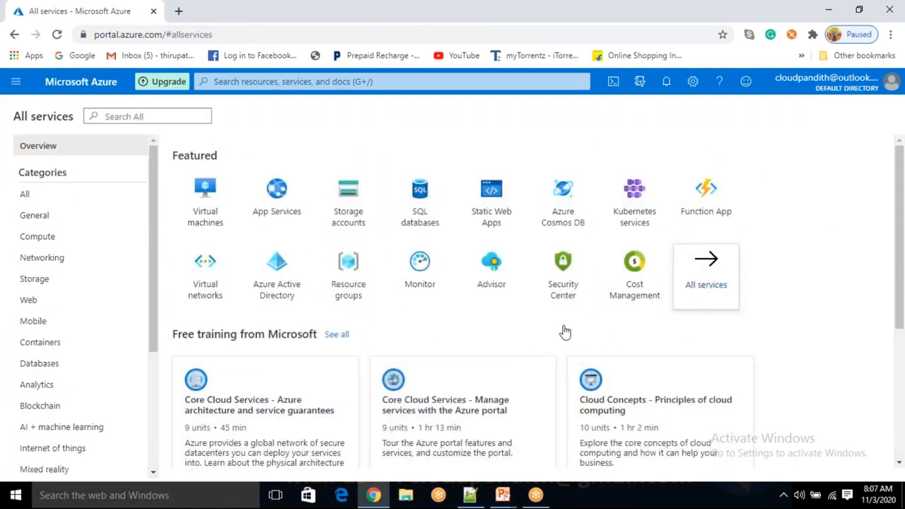
click(722, 296)
scroll(354, 339, down, 10)
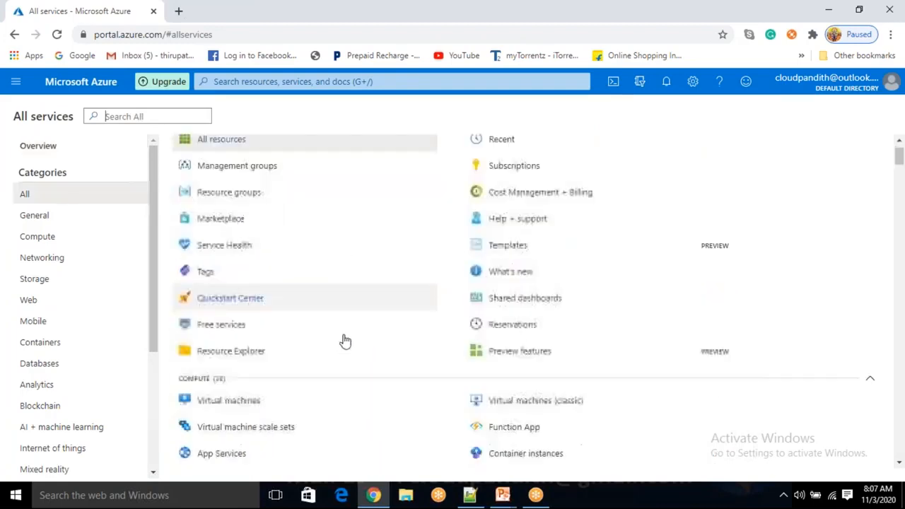
scroll(311, 325, down, 2)
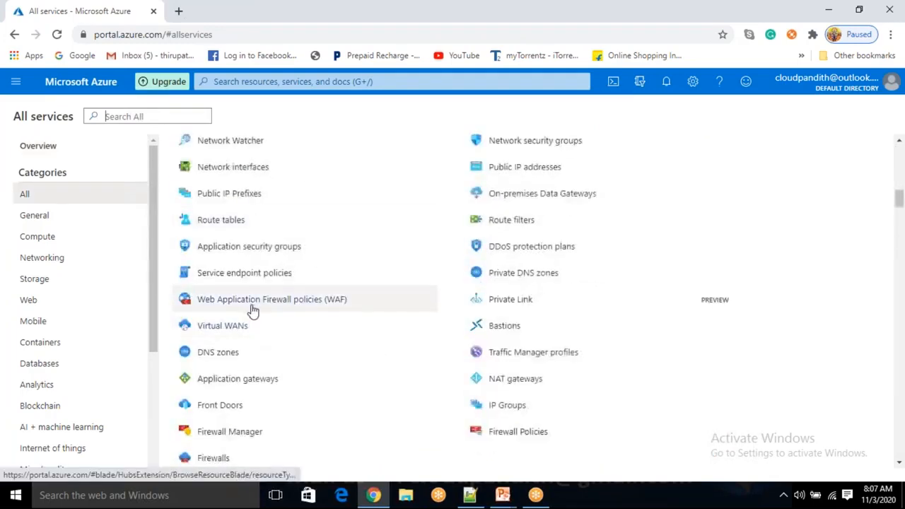
click(40, 388)
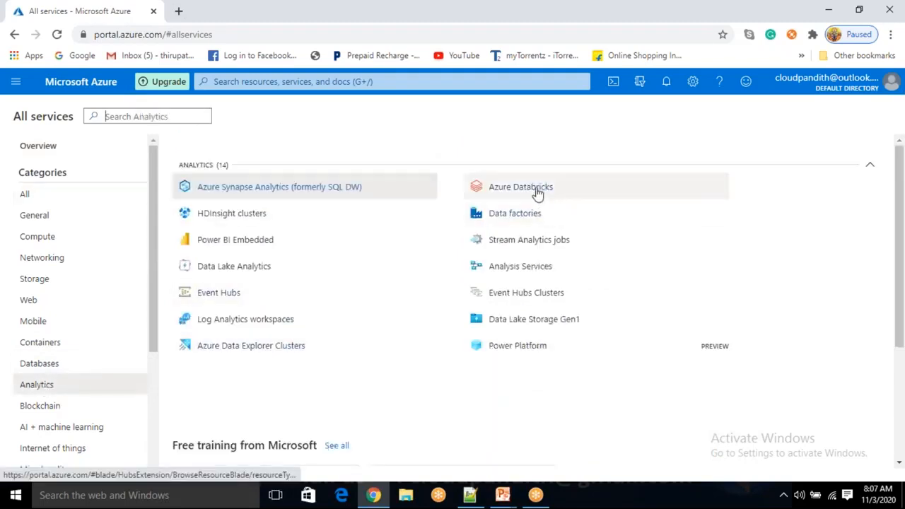
mouse_move(529, 327)
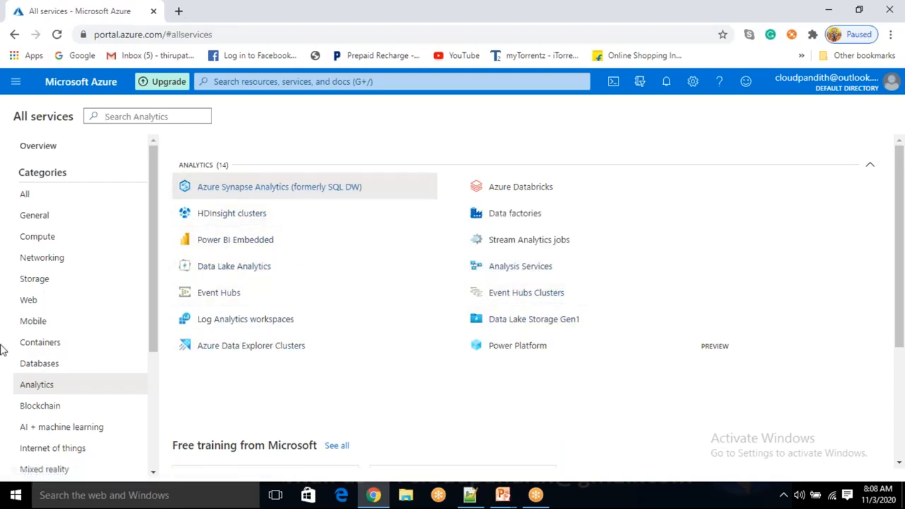
Browse the Storage, Compute and Databases categories, then settle on AI + machine learning
click(41, 285)
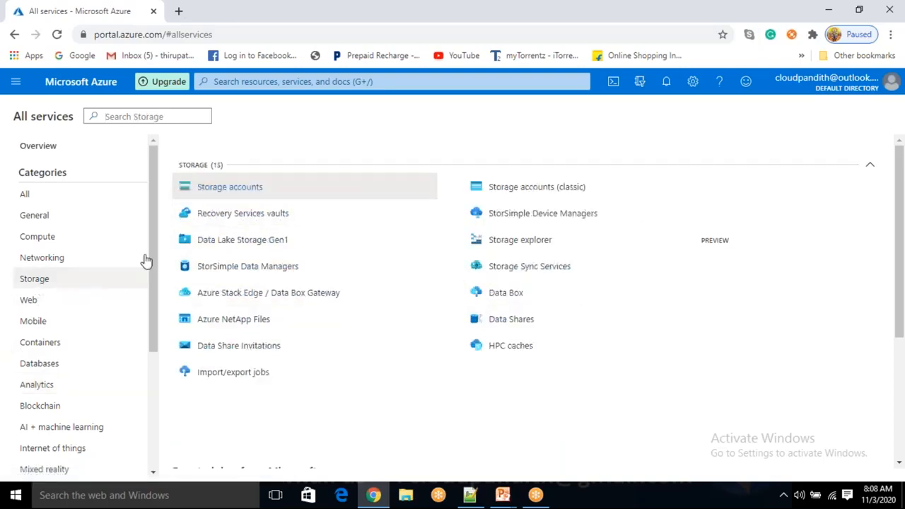
click(63, 239)
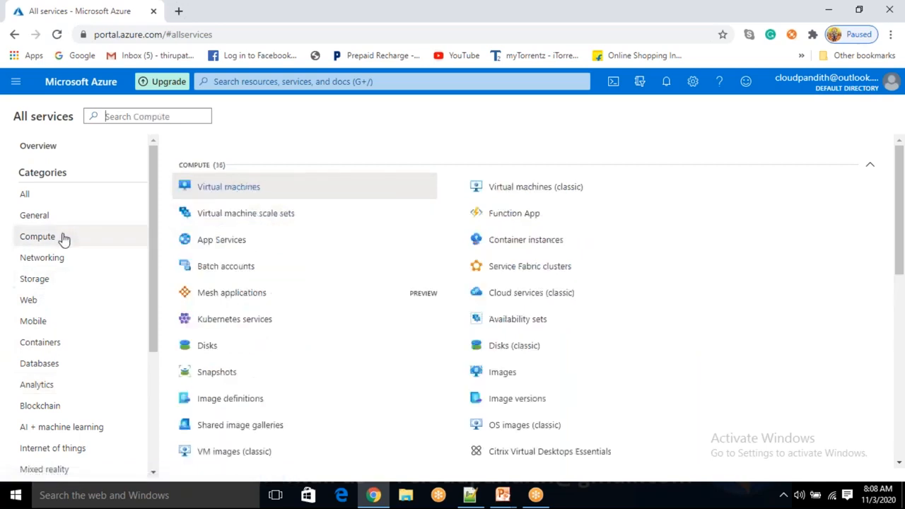
click(67, 368)
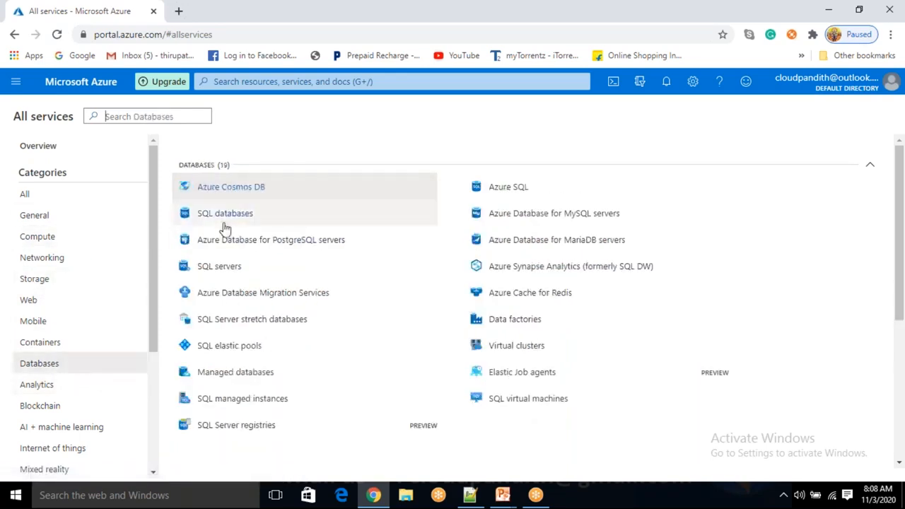
scroll(35, 364, down, 1)
scroll(28, 375, down, 1)
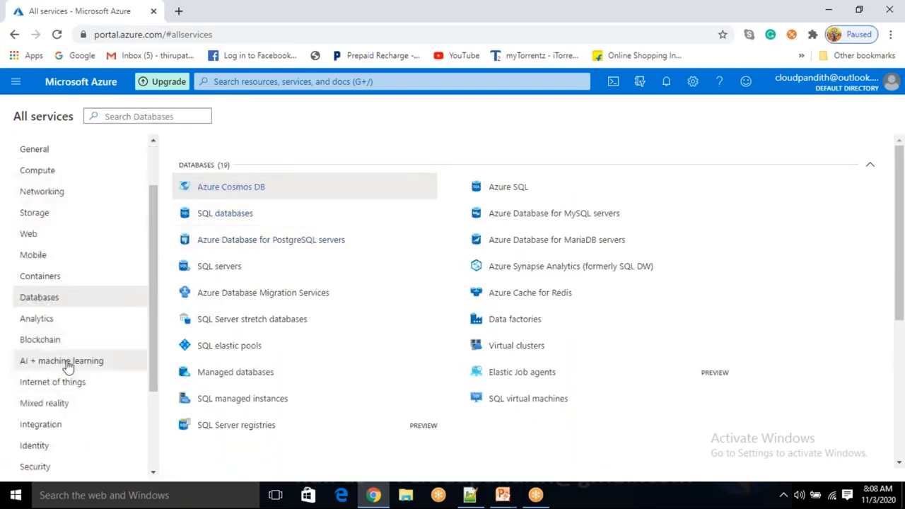
click(70, 362)
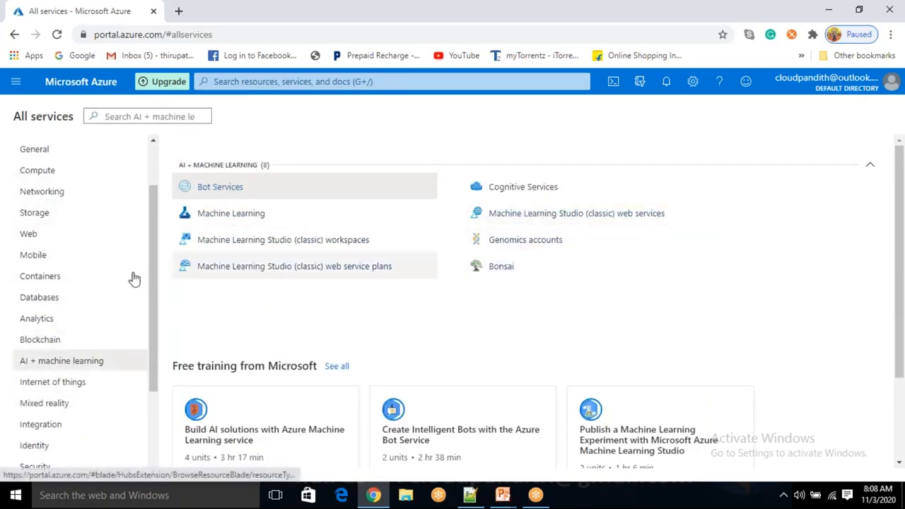
scroll(28, 375, down, 3)
scroll(39, 467, down, 3)
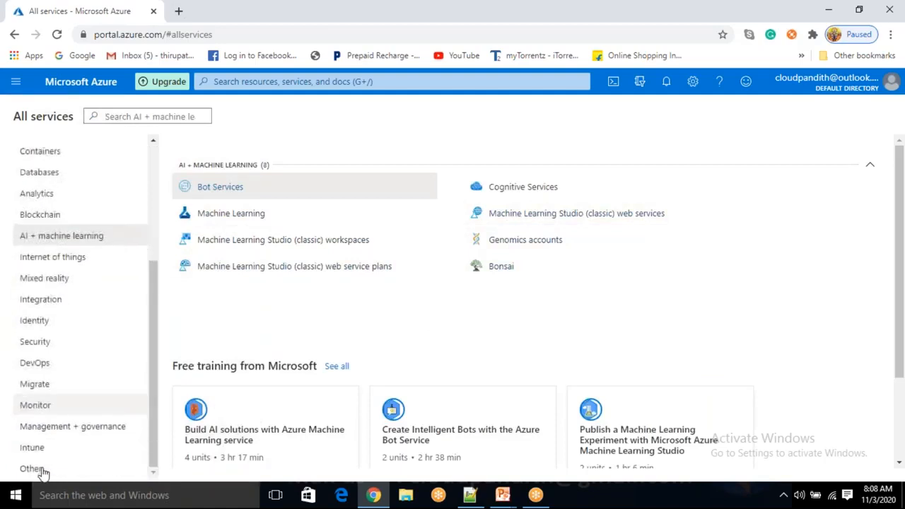
scroll(71, 364, up, 9)
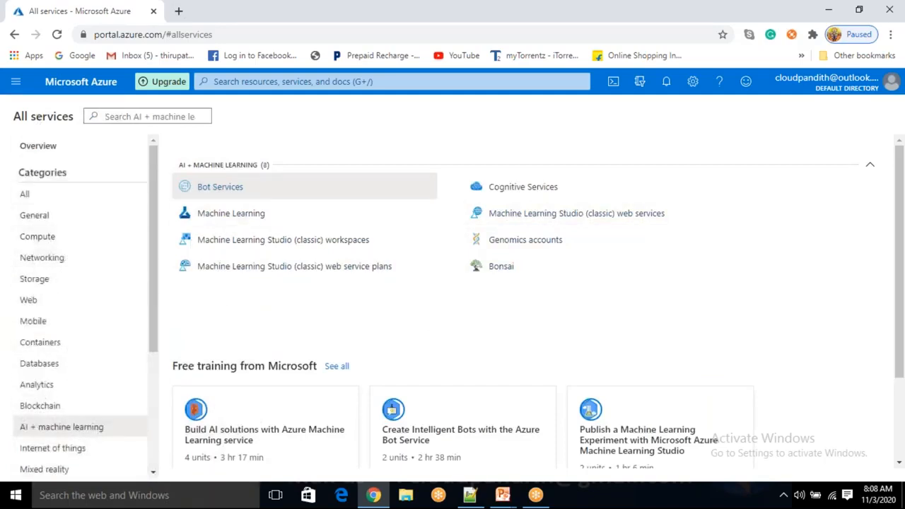
click(19, 84)
scroll(56, 382, down, 2)
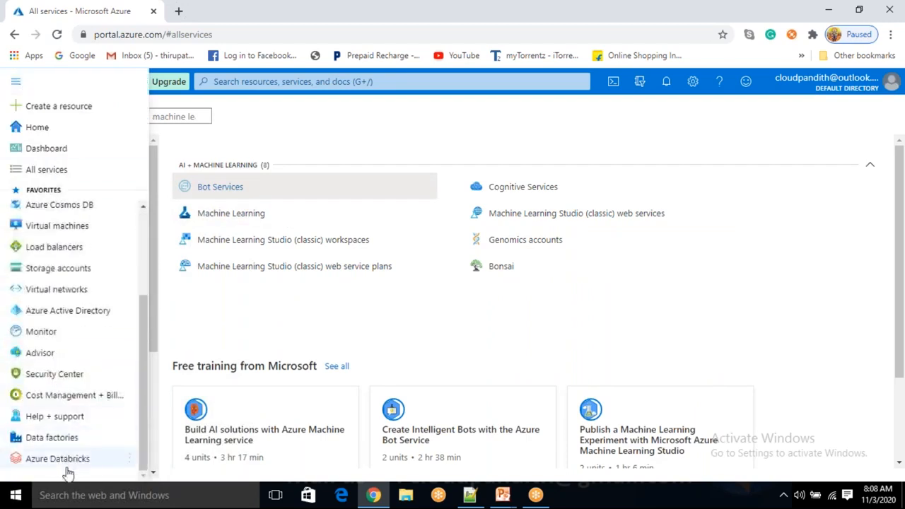
mouse_move(62, 473)
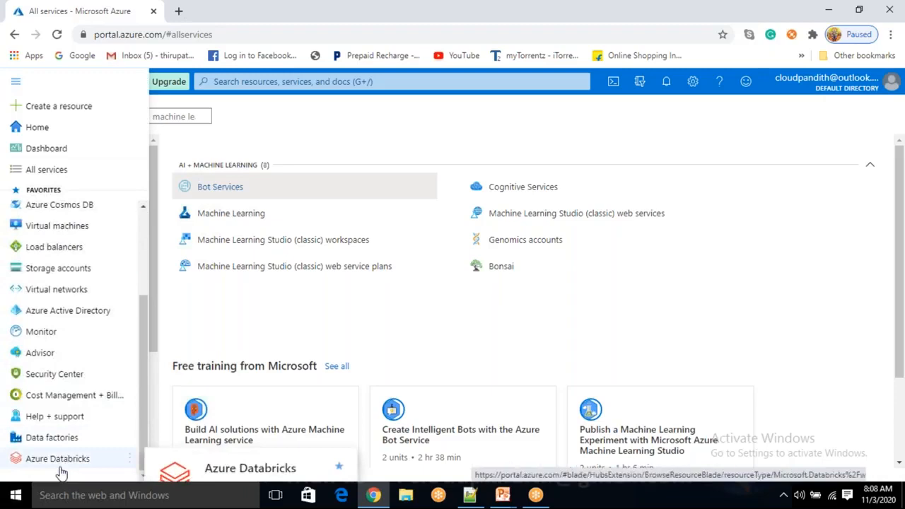
click(363, 346)
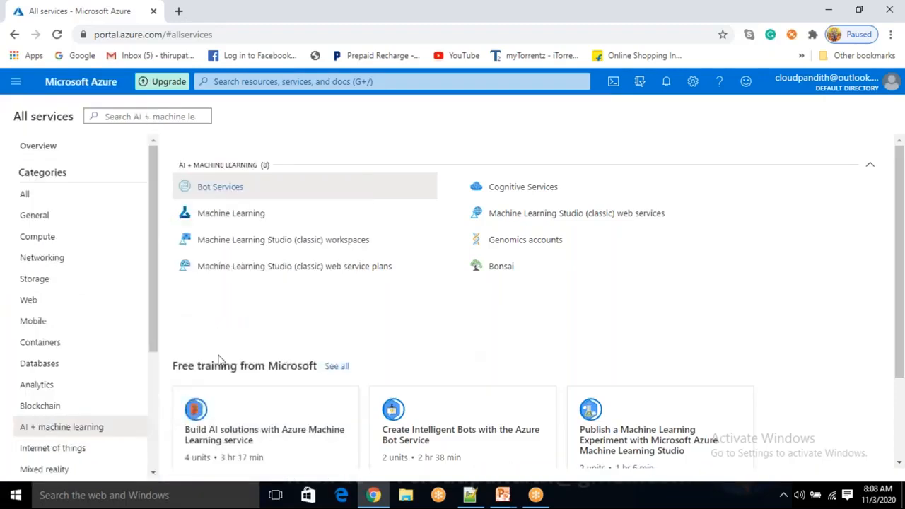
click(17, 83)
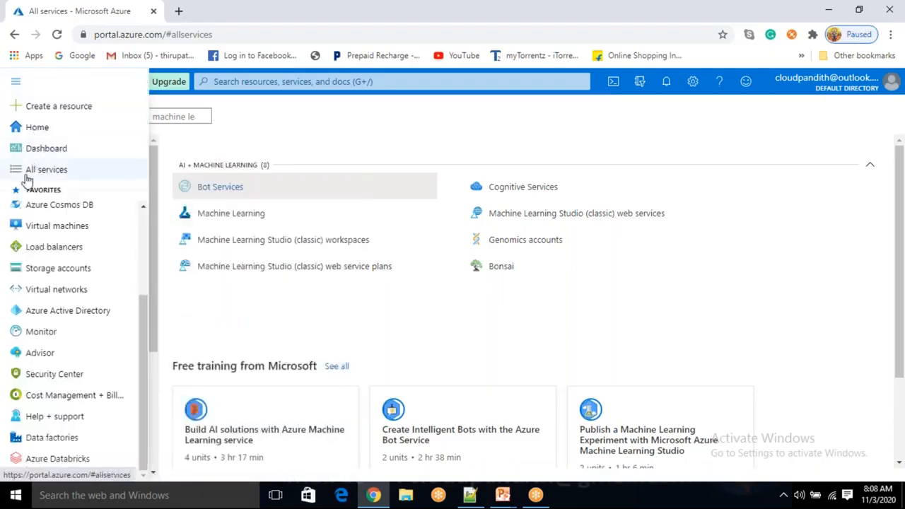
drag(144, 318, 146, 220)
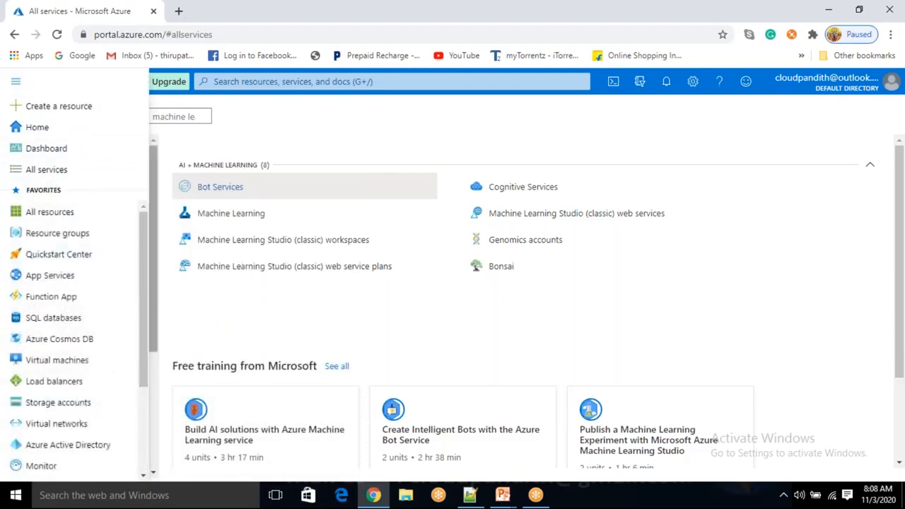
scroll(77, 339, down, 2)
scroll(78, 374, up, 2)
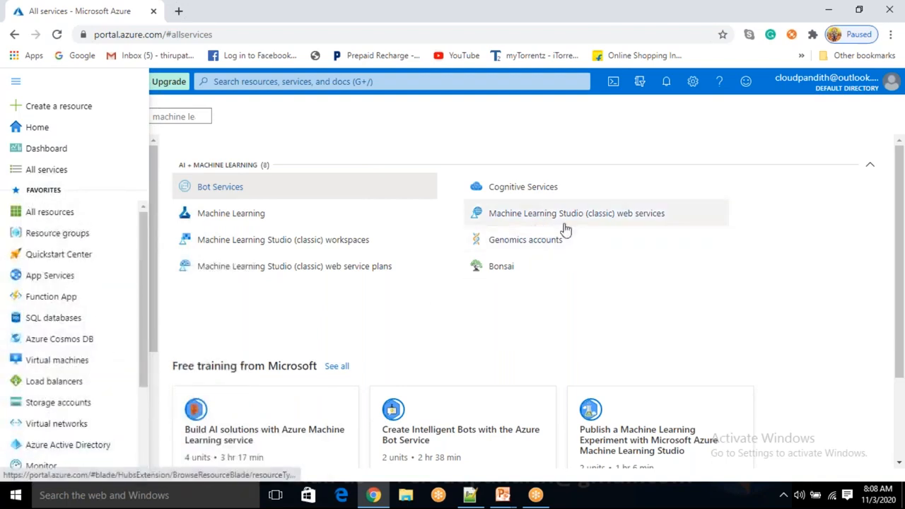
scroll(98, 353, down, 2)
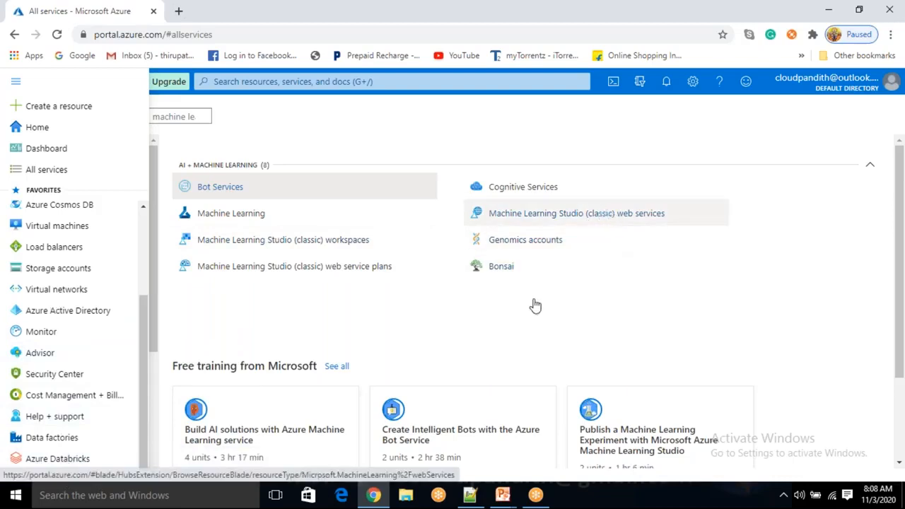
click(492, 338)
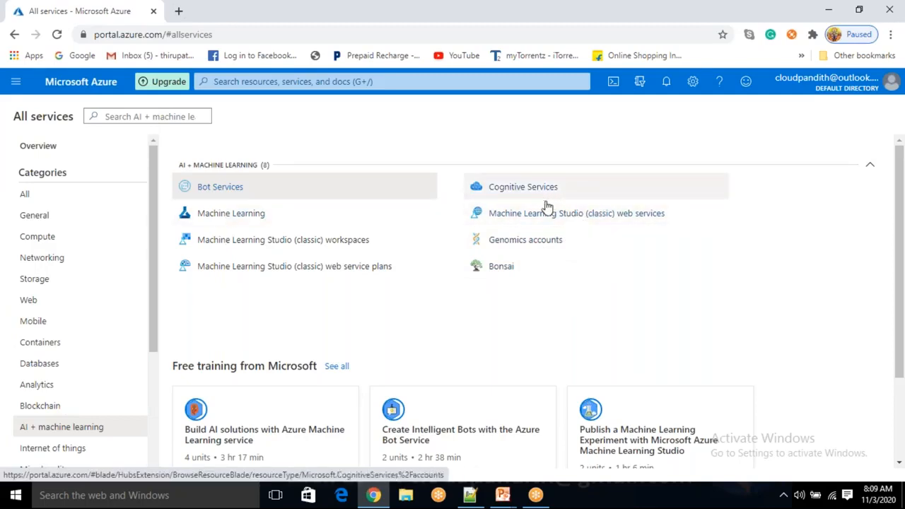
click(624, 214)
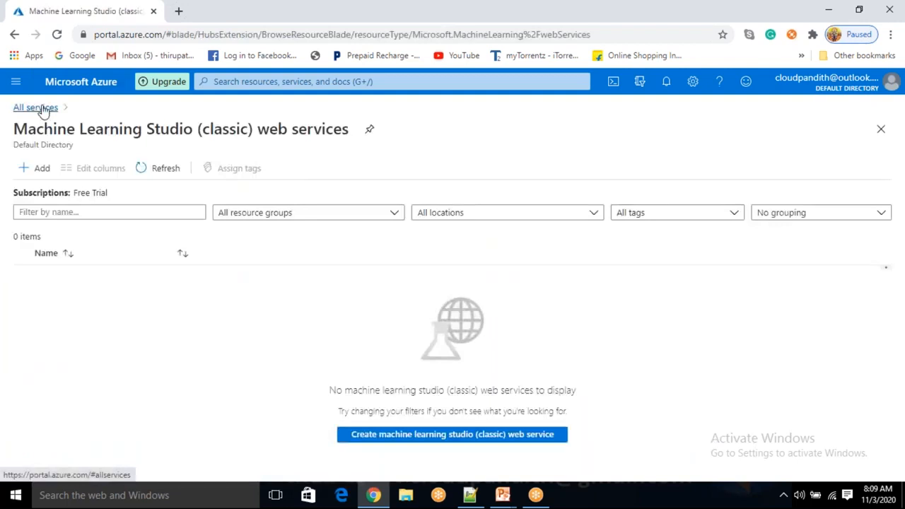
click(35, 107)
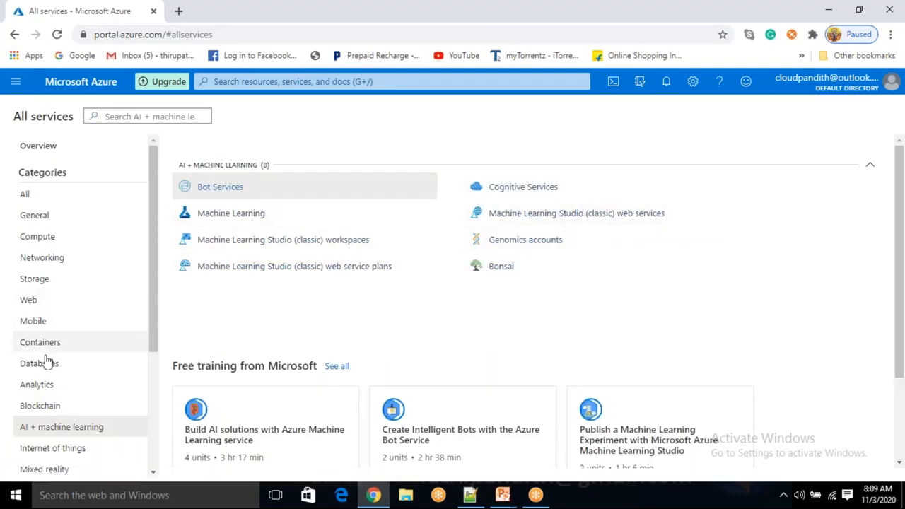
View Analytics, reload the portal, dismiss the upload notification, and return to AI + machine learning
click(40, 387)
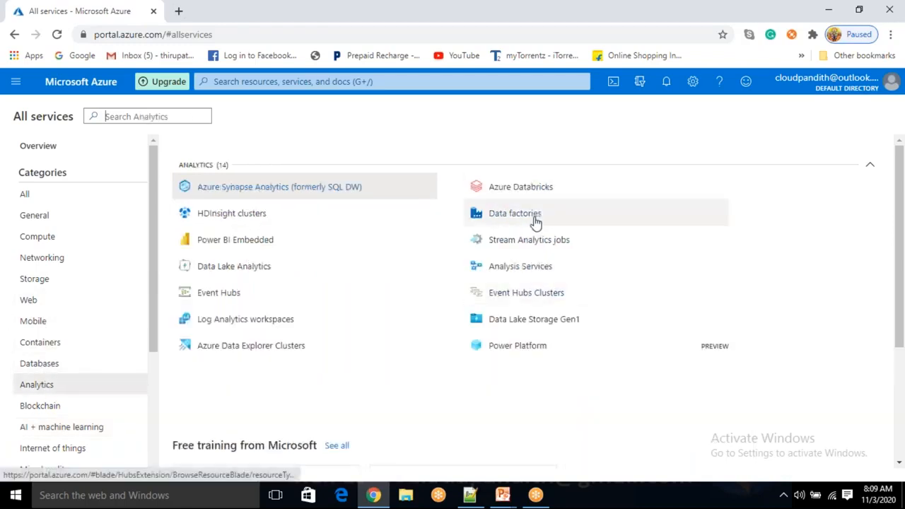
click(58, 37)
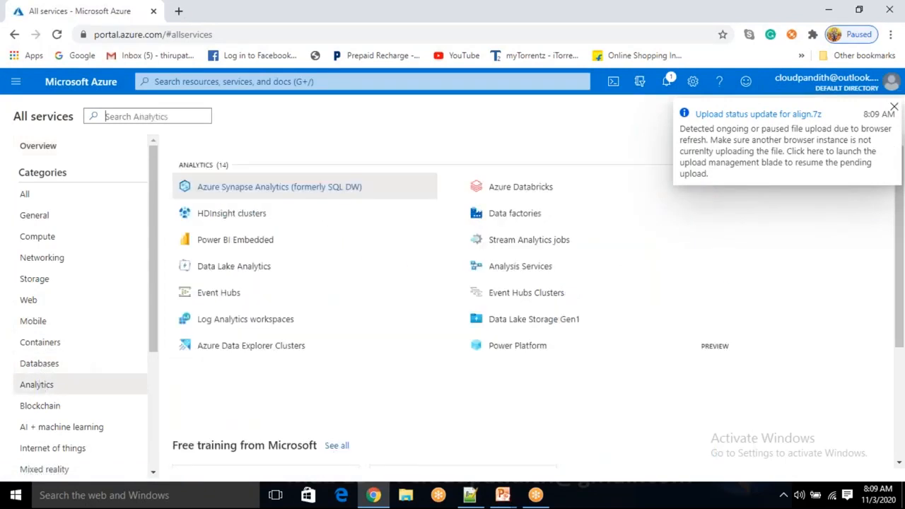
click(895, 109)
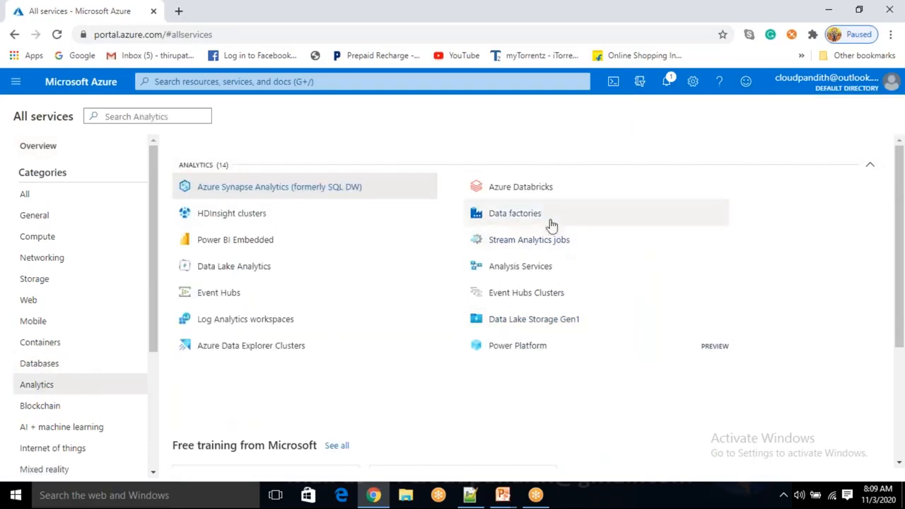
mouse_move(546, 222)
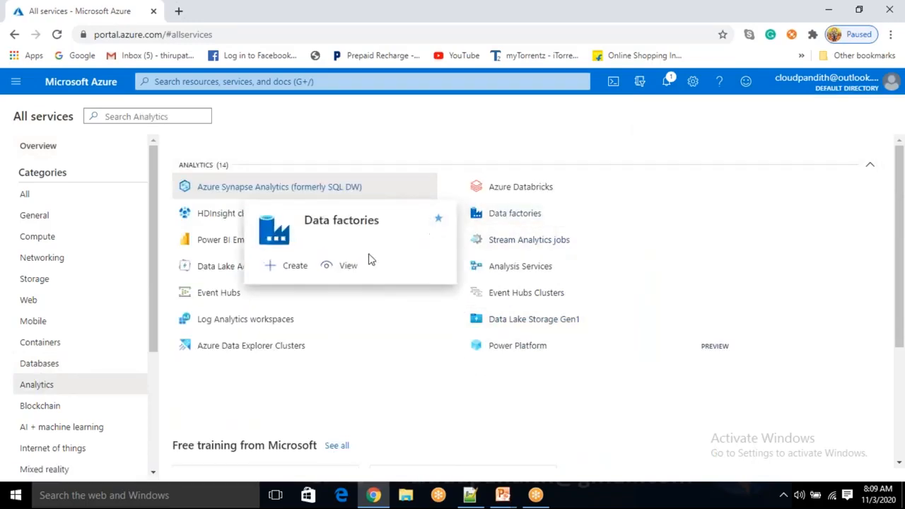
click(55, 429)
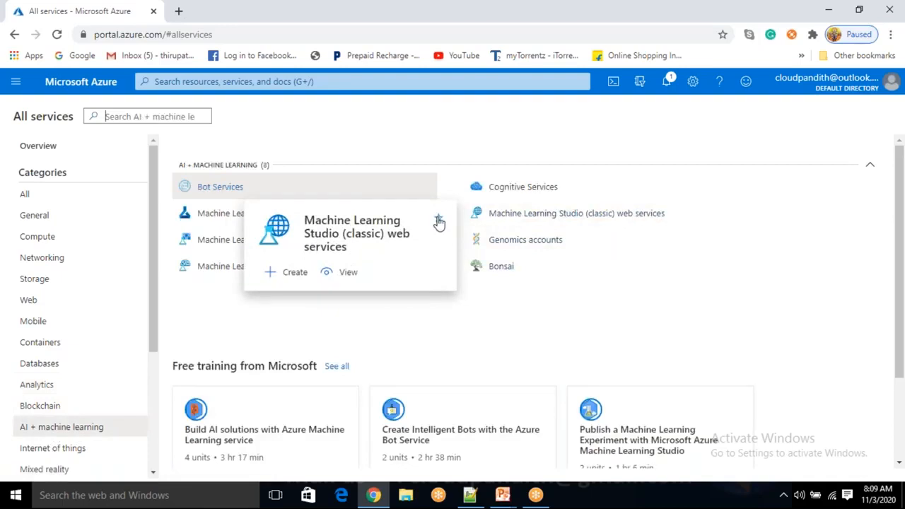
Star Bot Services and confirm it appears among the portal menu favorites
click(20, 90)
scroll(67, 354, down, 2)
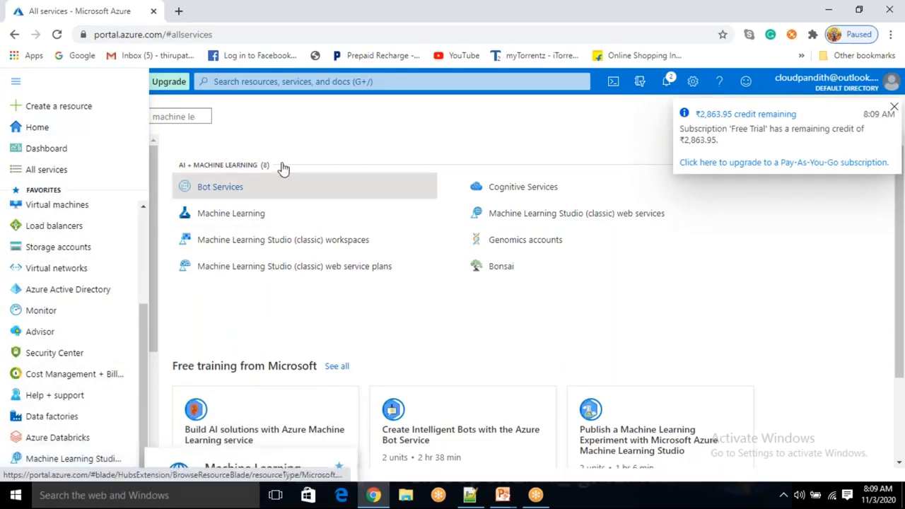
click(270, 298)
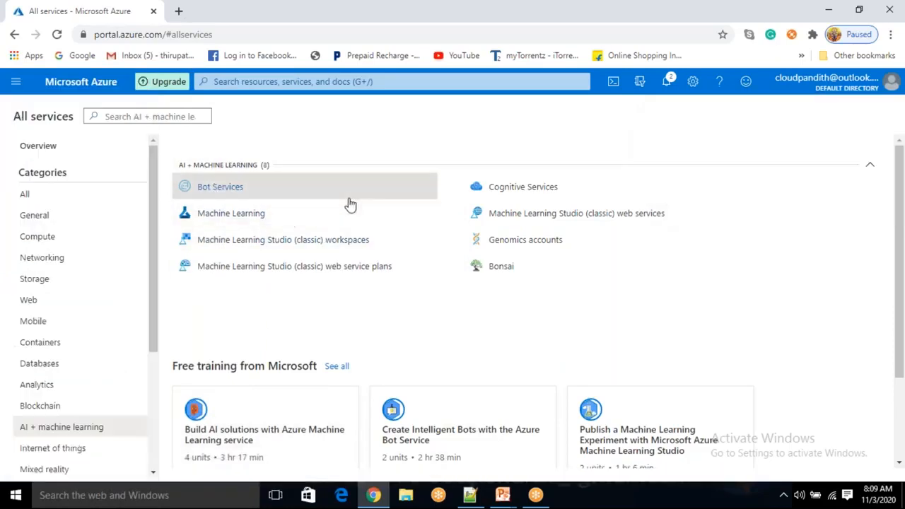
mouse_move(379, 197)
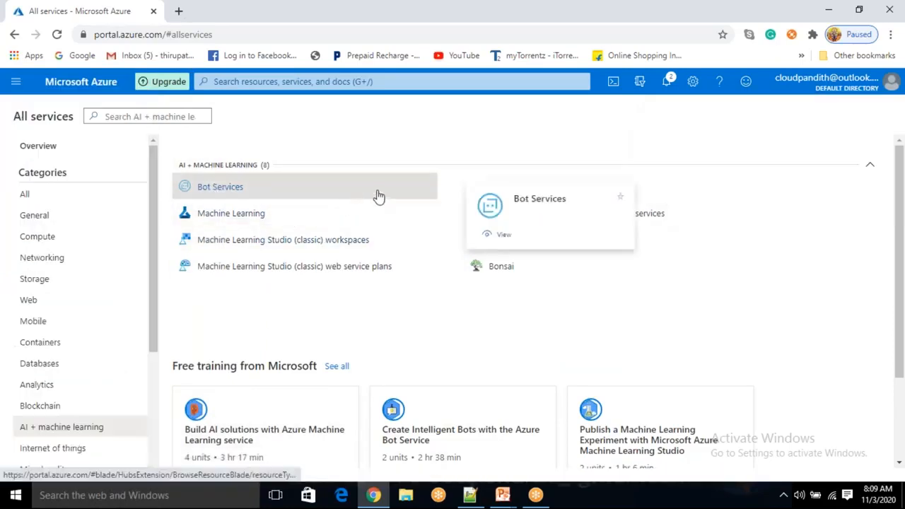
click(638, 195)
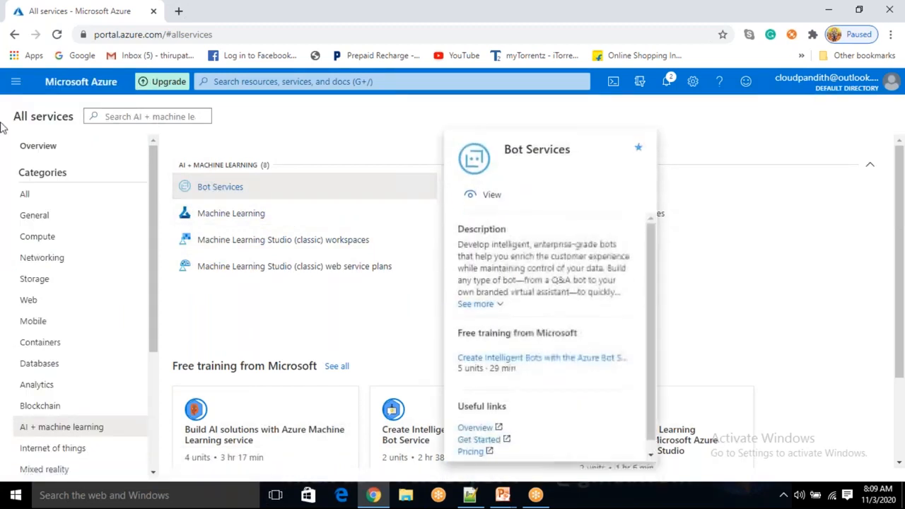
click(16, 82)
scroll(66, 438, down, 1)
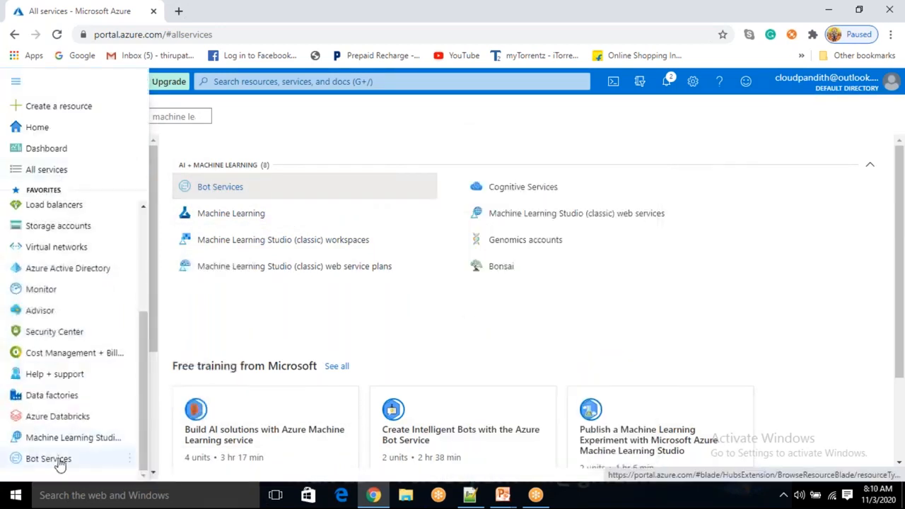
mouse_move(60, 463)
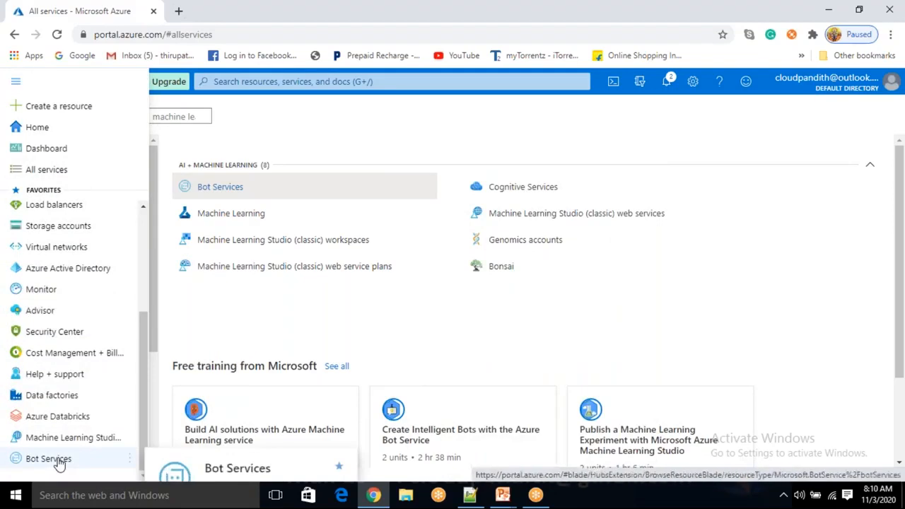
click(476, 326)
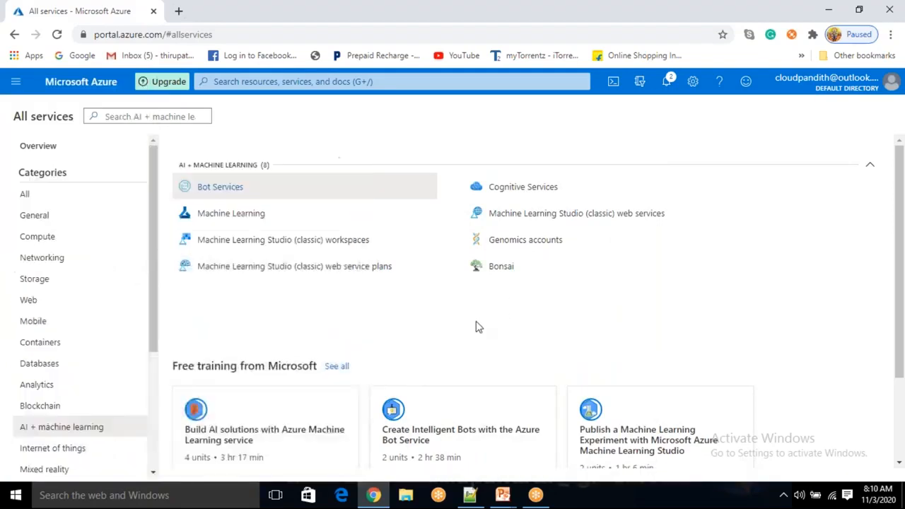
Go to the Storage accounts favorite in the portal menu and start adding a new account
click(21, 92)
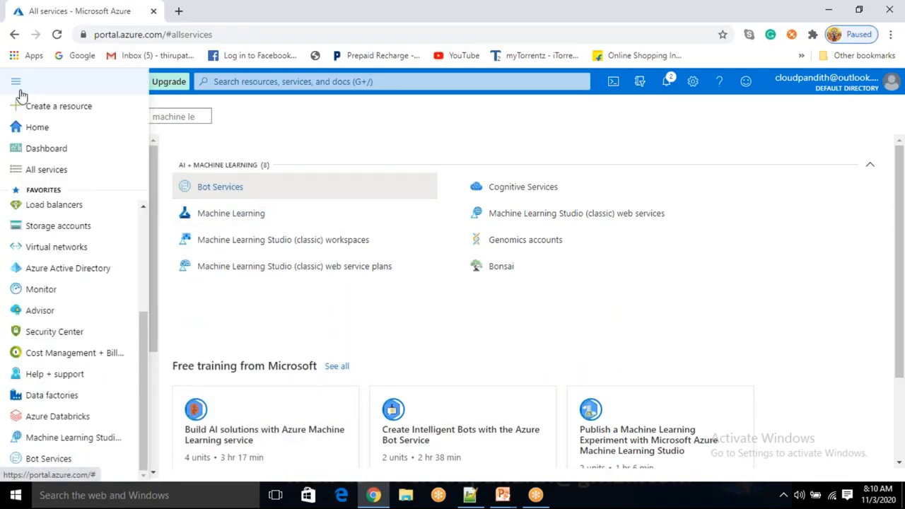
click(64, 230)
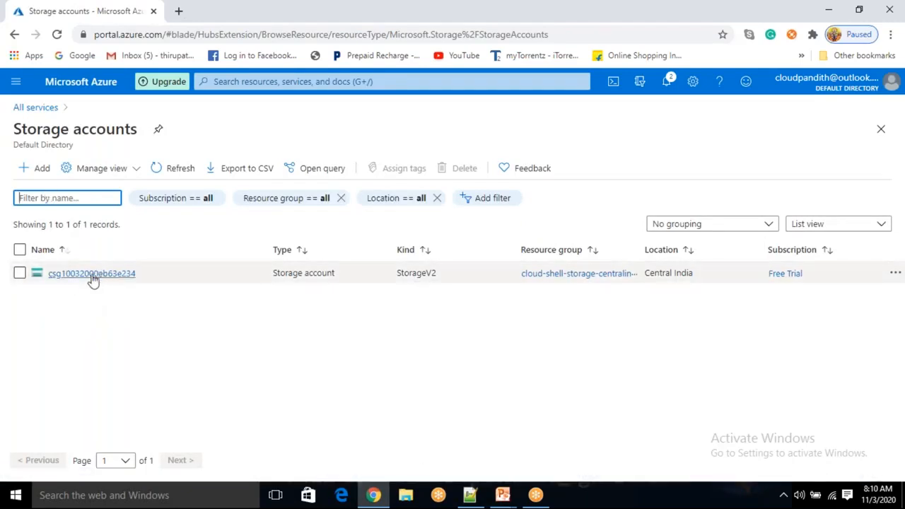
click(40, 170)
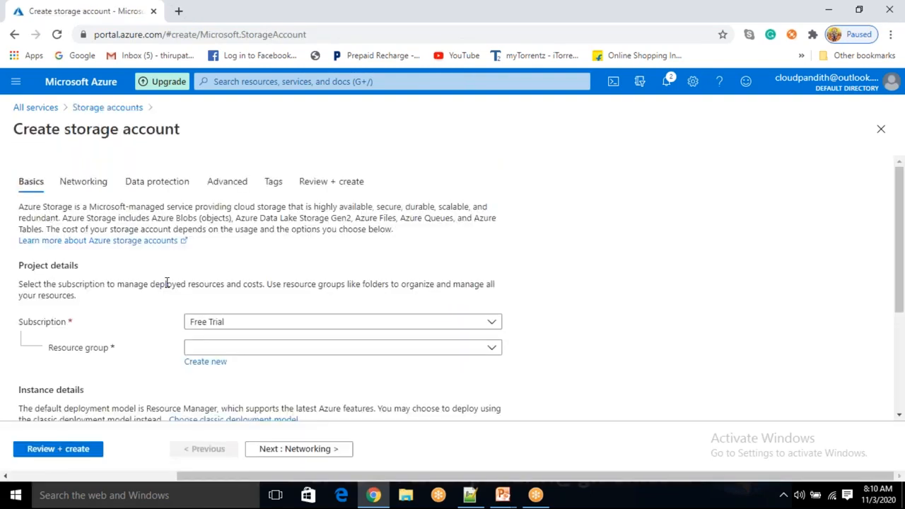
Keep the Free Trial subscription and create resource group cloudpandith-bi-master-program
click(230, 324)
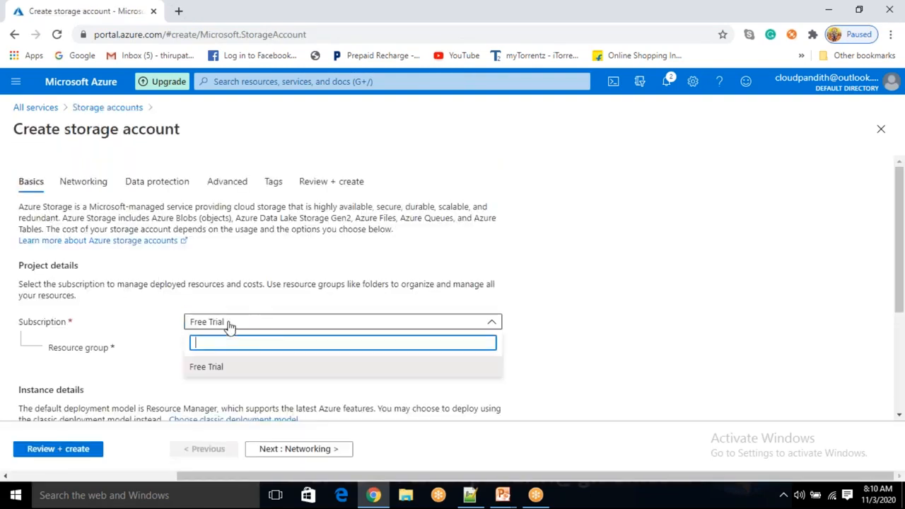
click(137, 323)
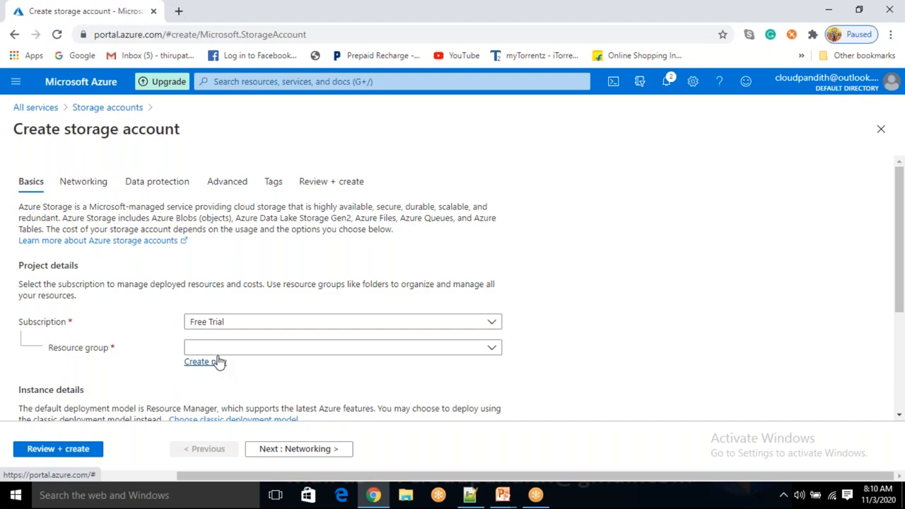
click(205, 362)
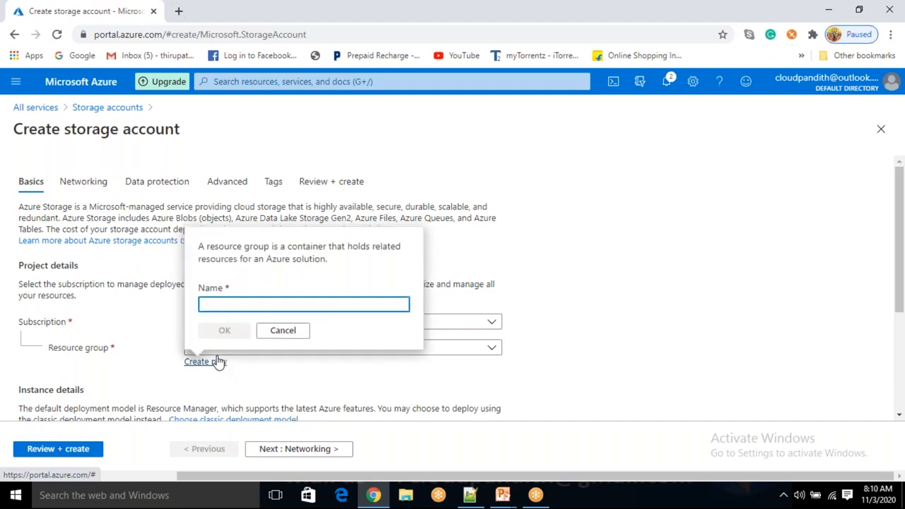
text(clo)
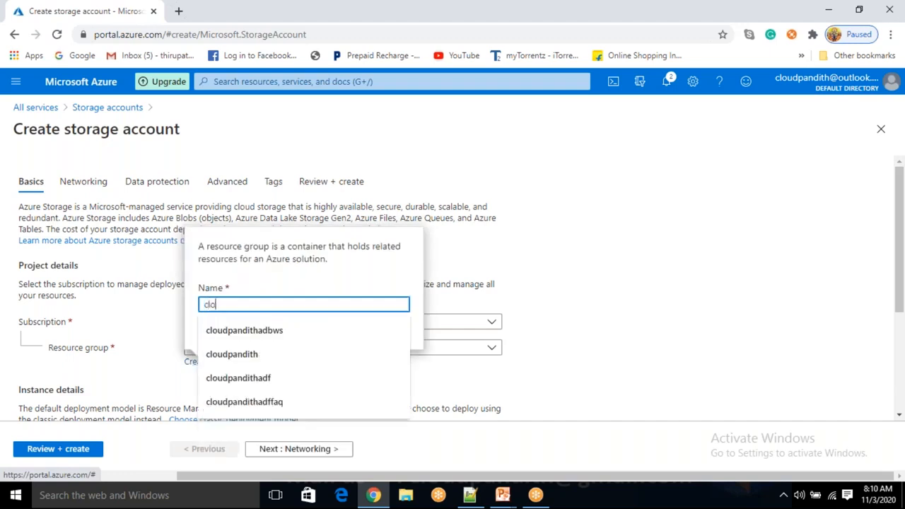
text(udpandith-b)
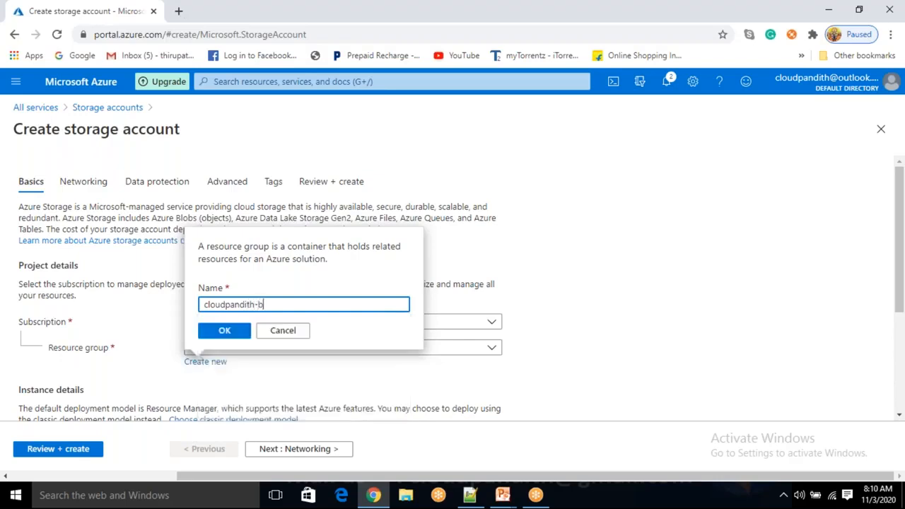
text(i-master-program)
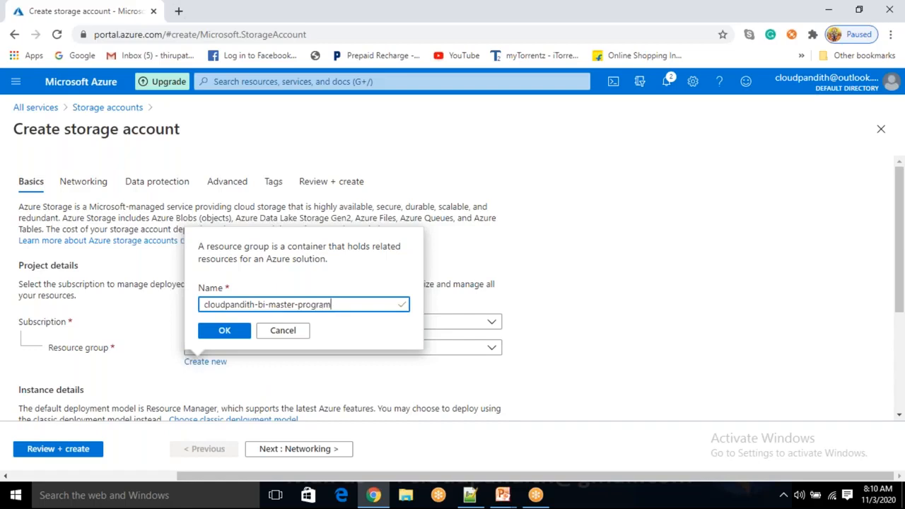
click(222, 333)
Enter cloudpandithblobstorage as the storage account name
scroll(238, 360, down, 2)
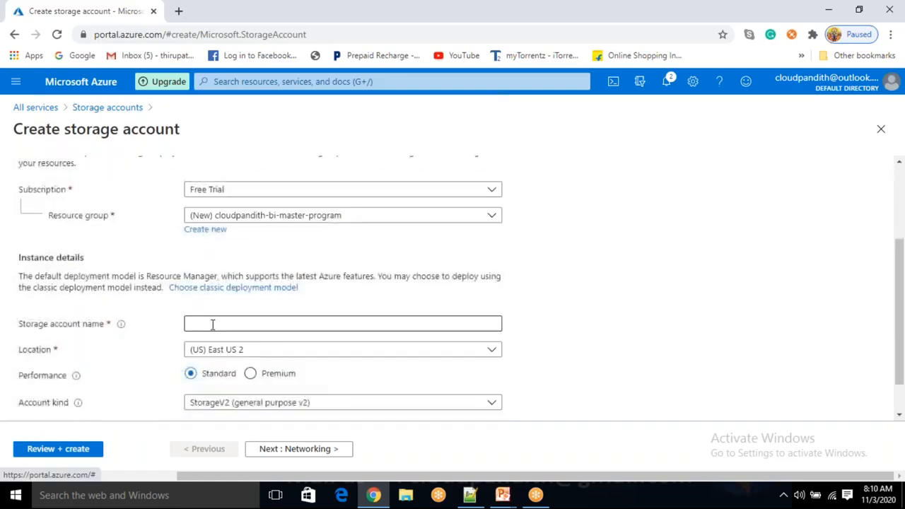
click(212, 323)
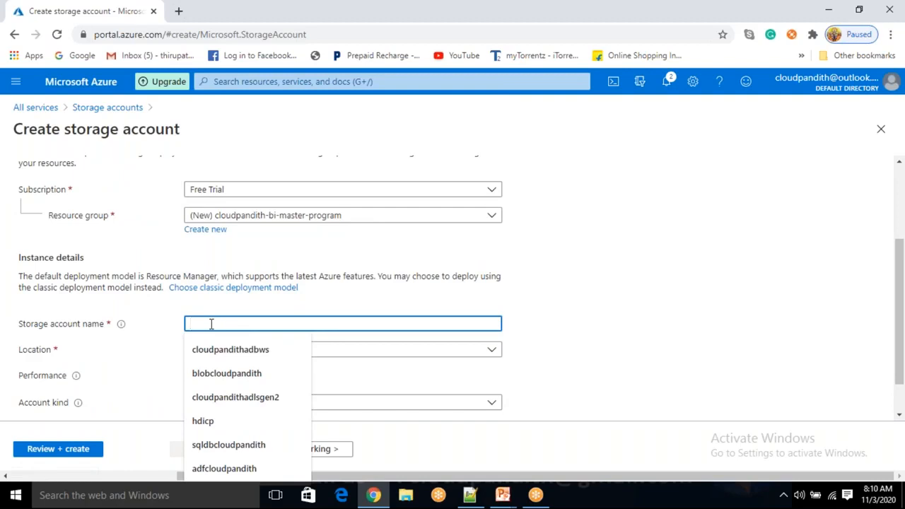
text(cloudpanditha)
key(BackSpace)
text(blobstorage)
click(657, 356)
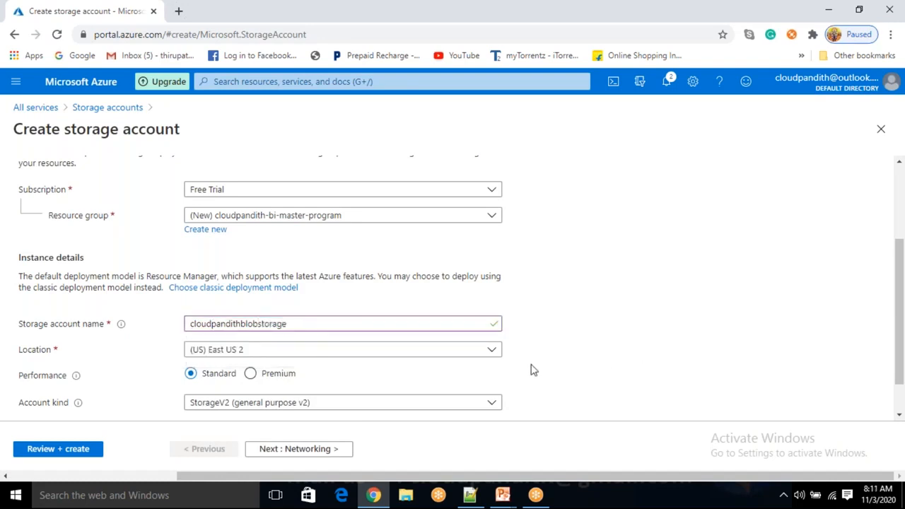
click(489, 355)
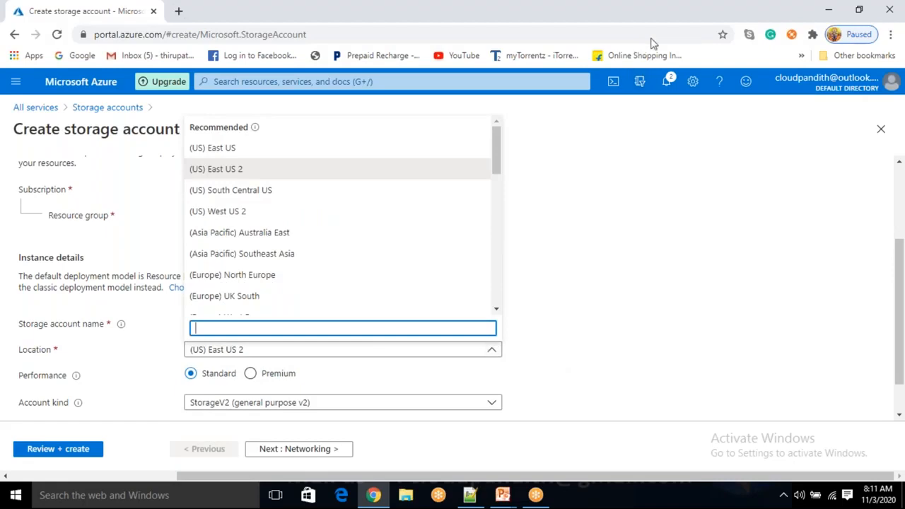
Set the location to (Asia Pacific) South India using the region search
click(256, 327)
text(in didi)
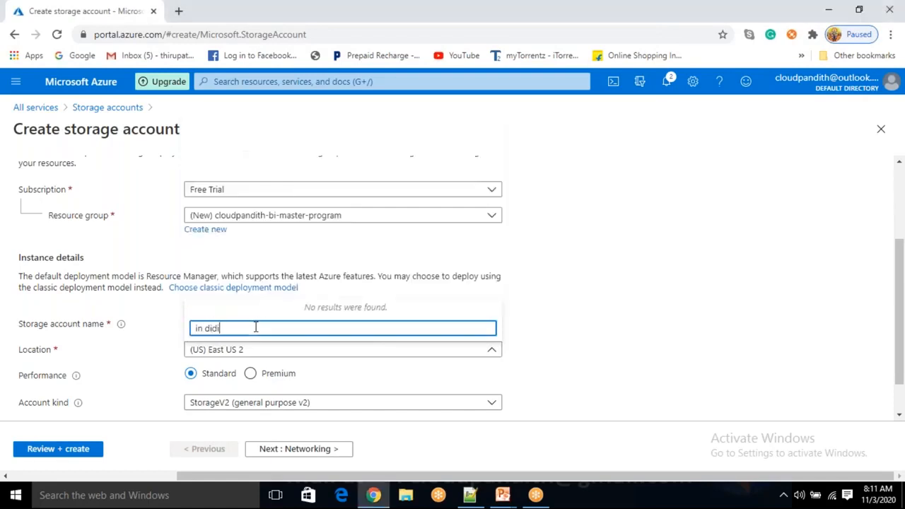
text(dia)
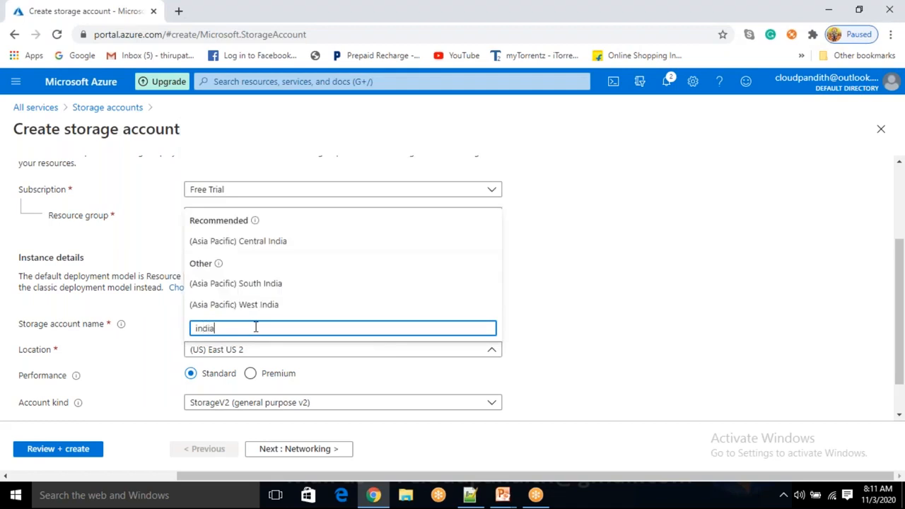
click(249, 286)
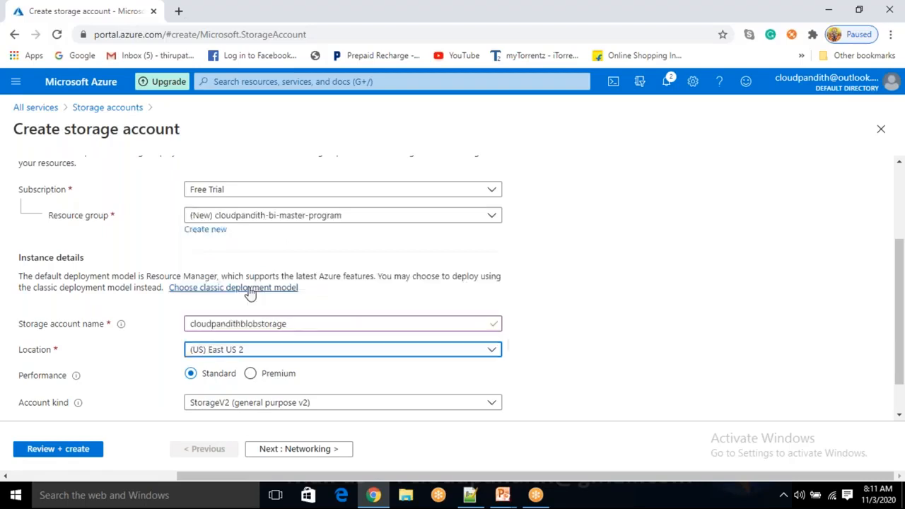
scroll(340, 347, down, 2)
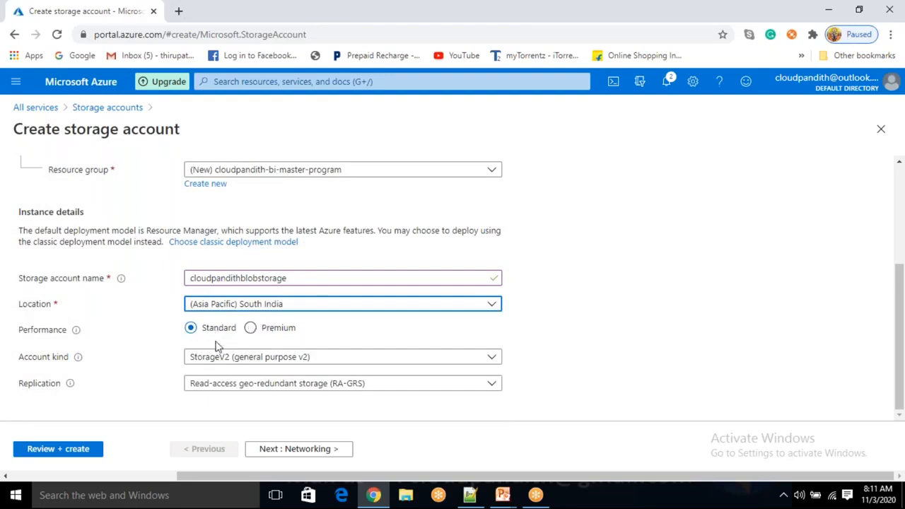
Try Premium performance, return to Standard, review account kinds, then switch to PowerPoint
click(257, 334)
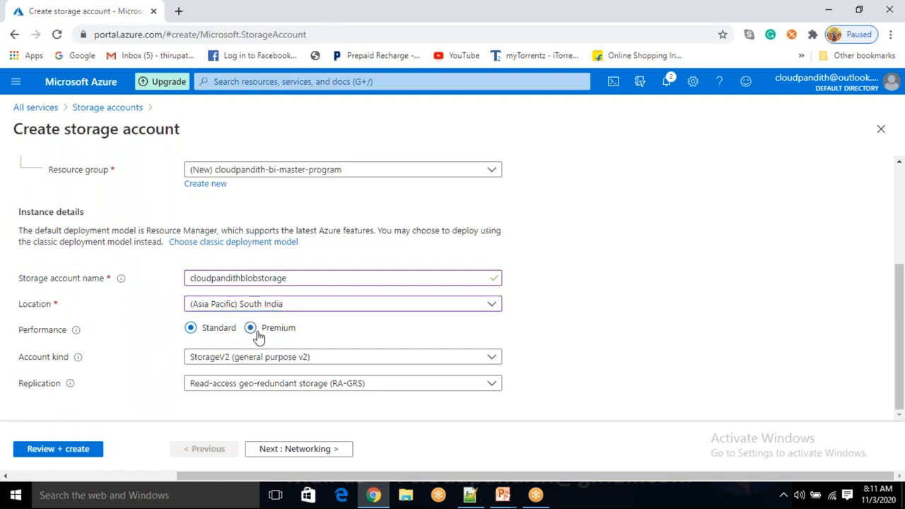
click(264, 357)
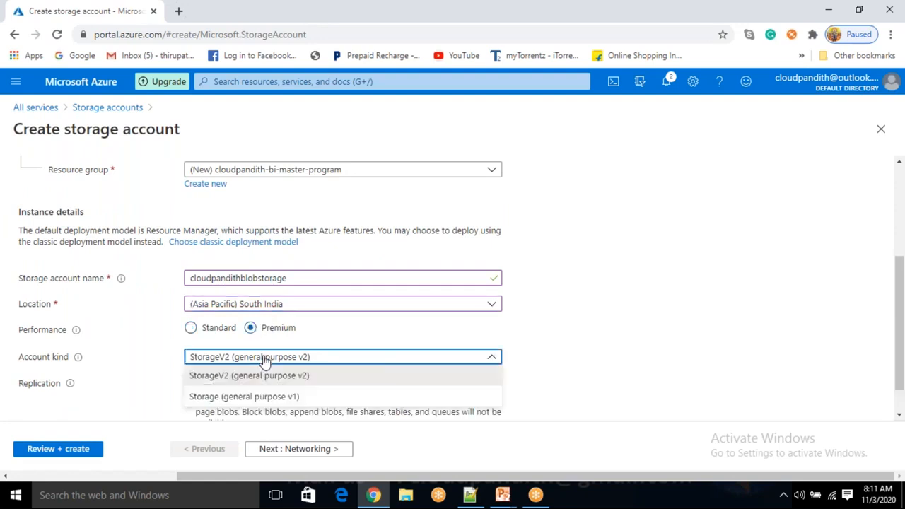
scroll(264, 340, down, 1)
click(265, 321)
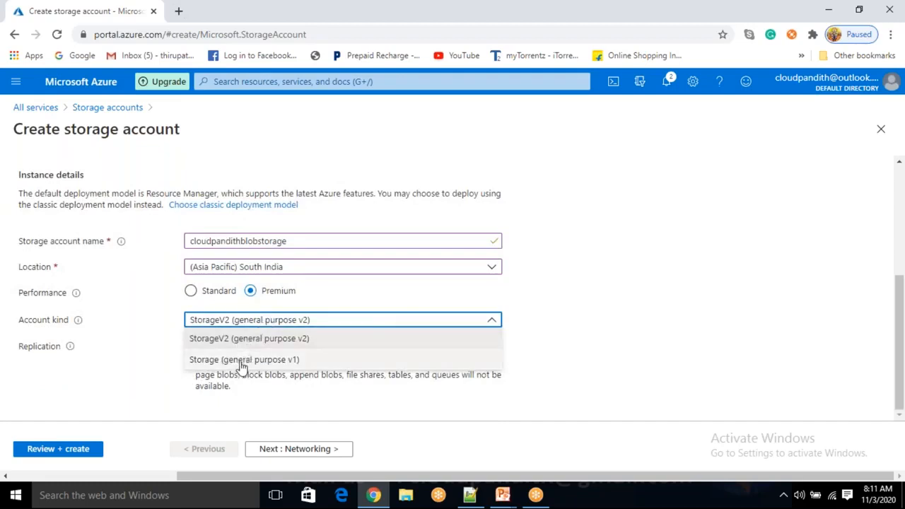
click(204, 295)
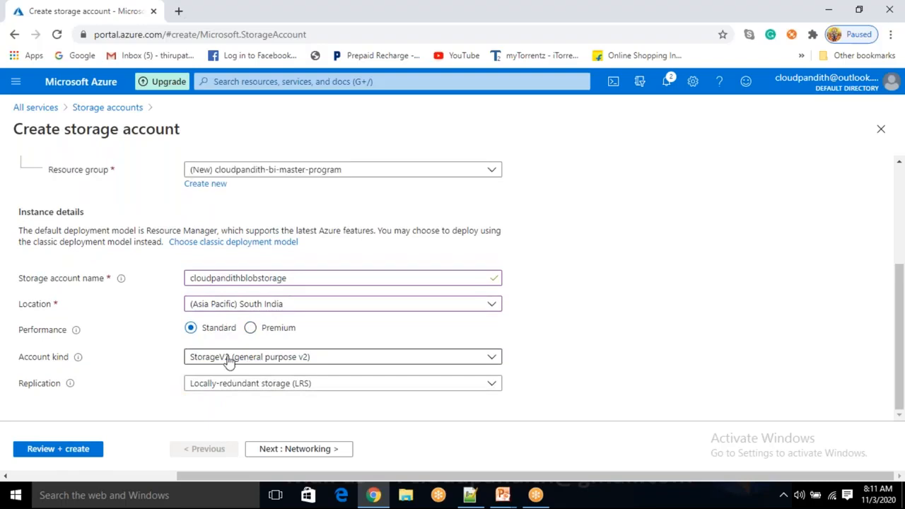
click(229, 359)
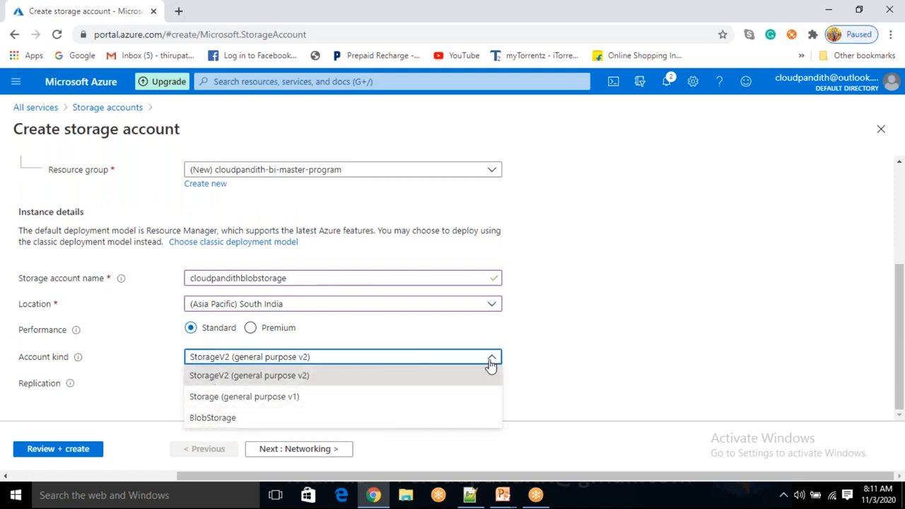
click(569, 382)
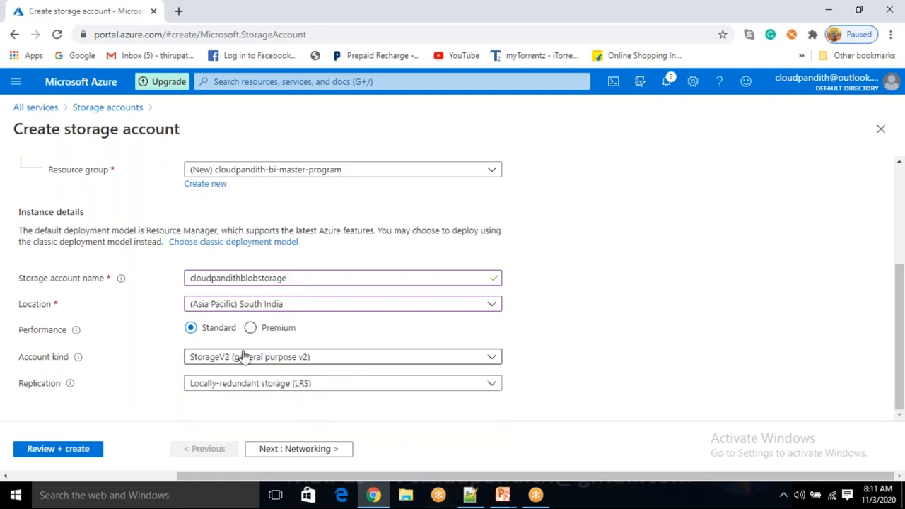
click(503, 497)
Bring up the PowerPoint slide show and advance to the Storage Overview slide
click(582, 434)
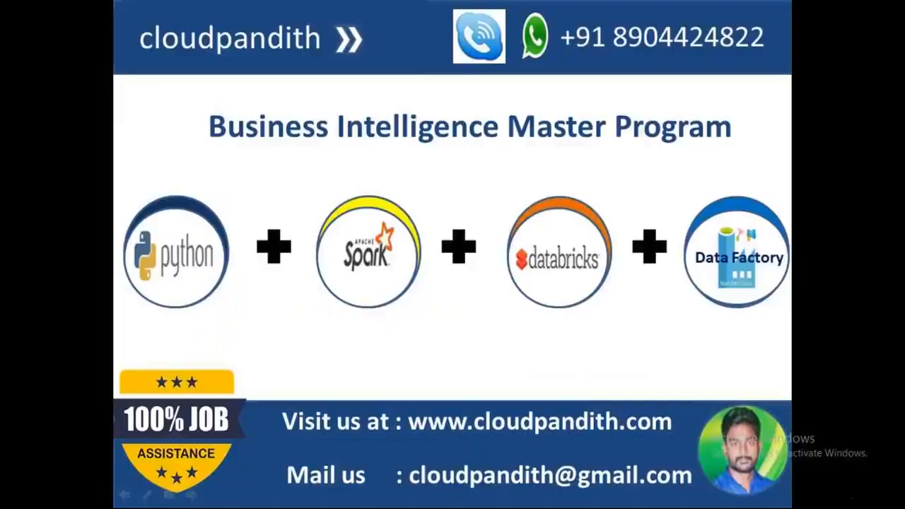
key(Right)
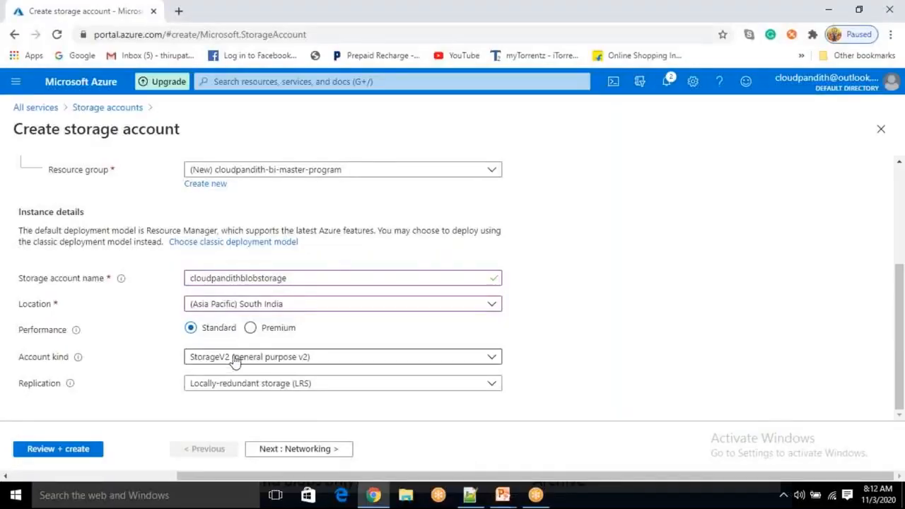
Set performance to Premium, glance at the Storage Overview slide, then return to the form
click(234, 357)
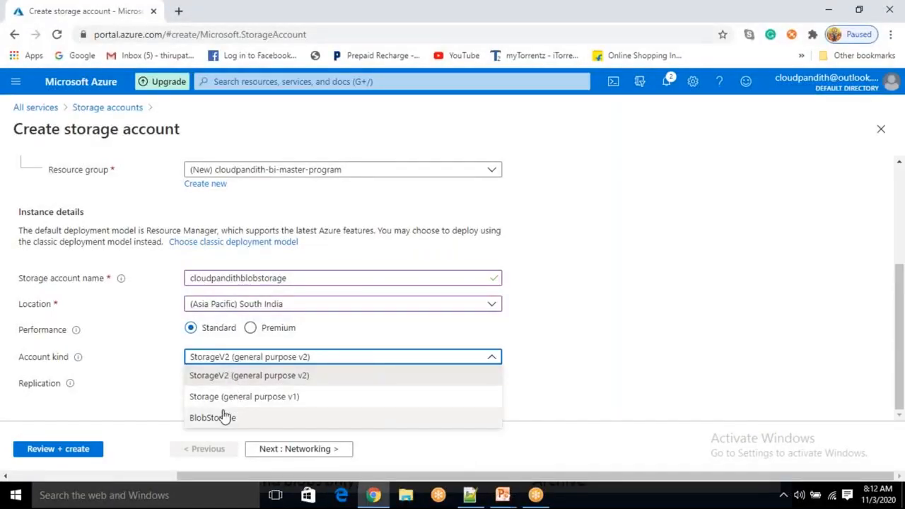
click(640, 339)
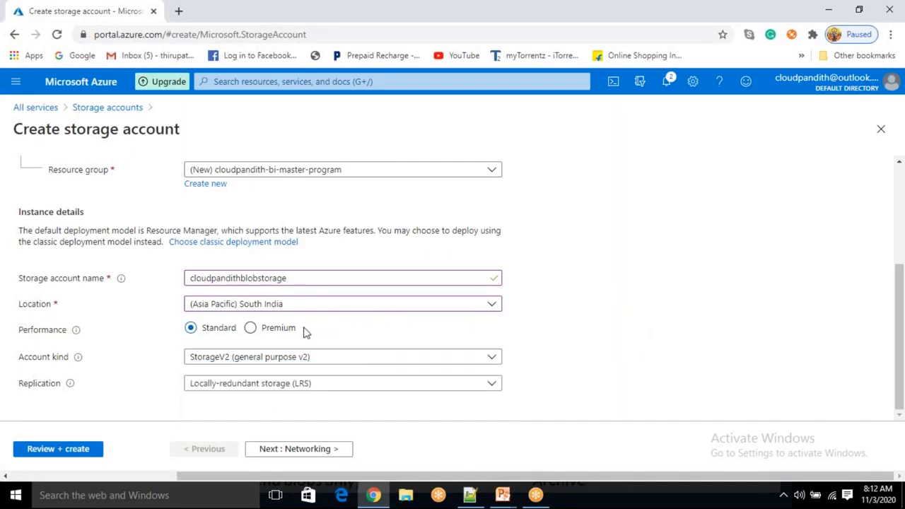
click(251, 328)
click(503, 495)
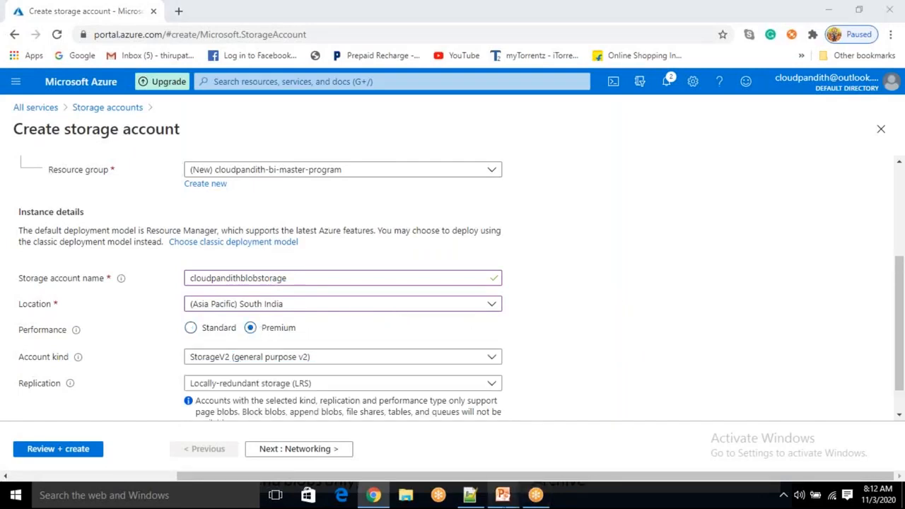
click(512, 449)
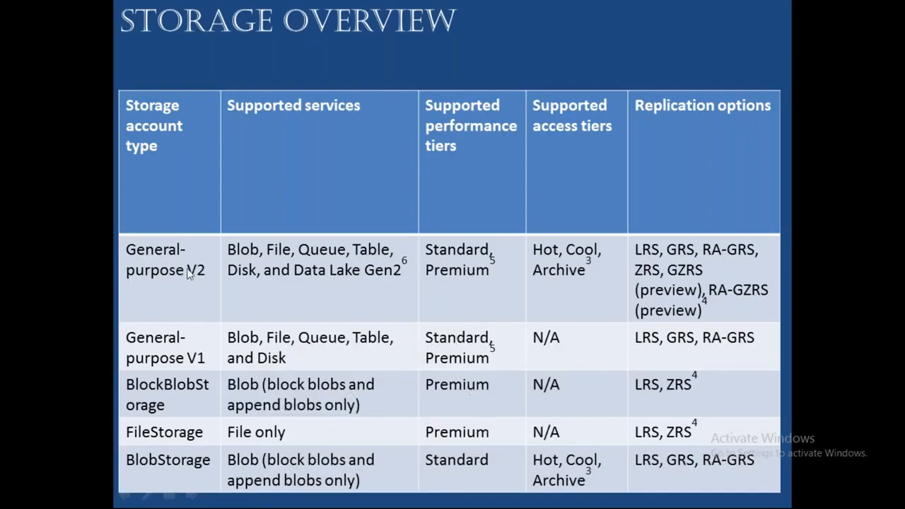
key(alt+Tab)
Keep StorageV2, set the location to (US) East US, then show the Storage Overview slide
scroll(292, 354, down, 1)
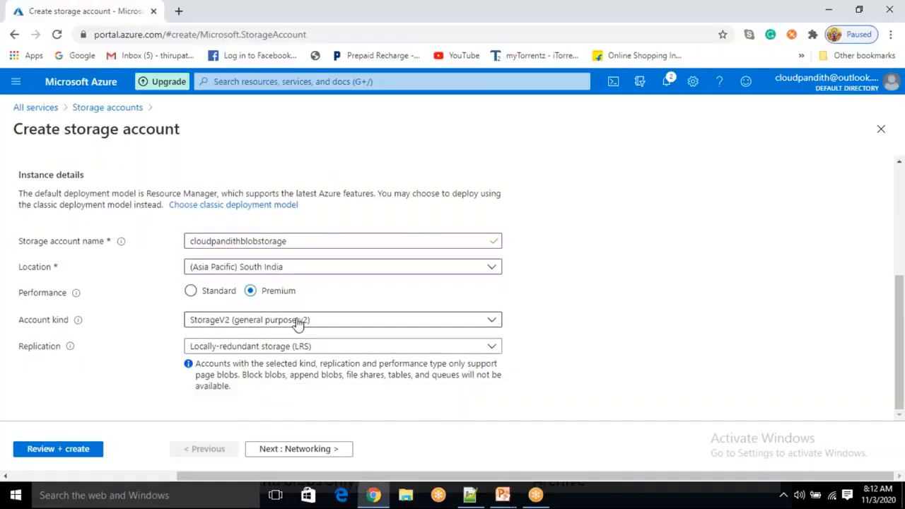
click(298, 322)
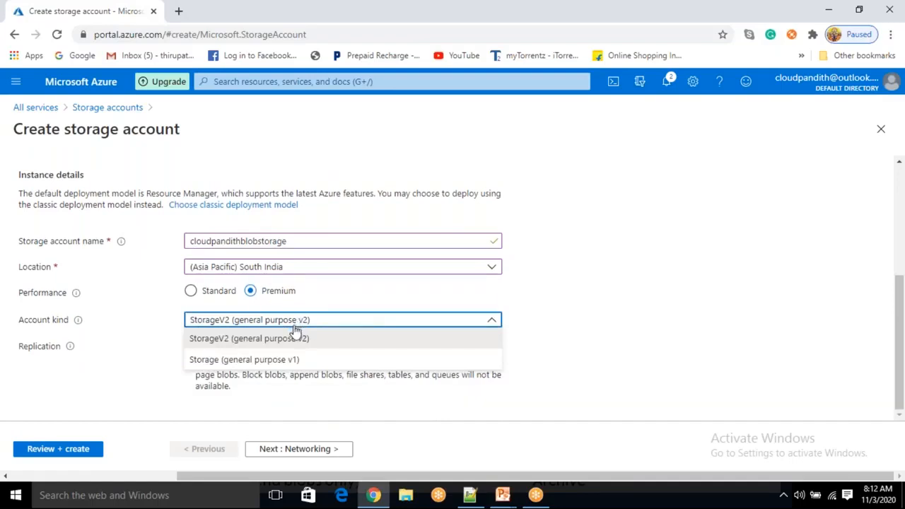
click(328, 302)
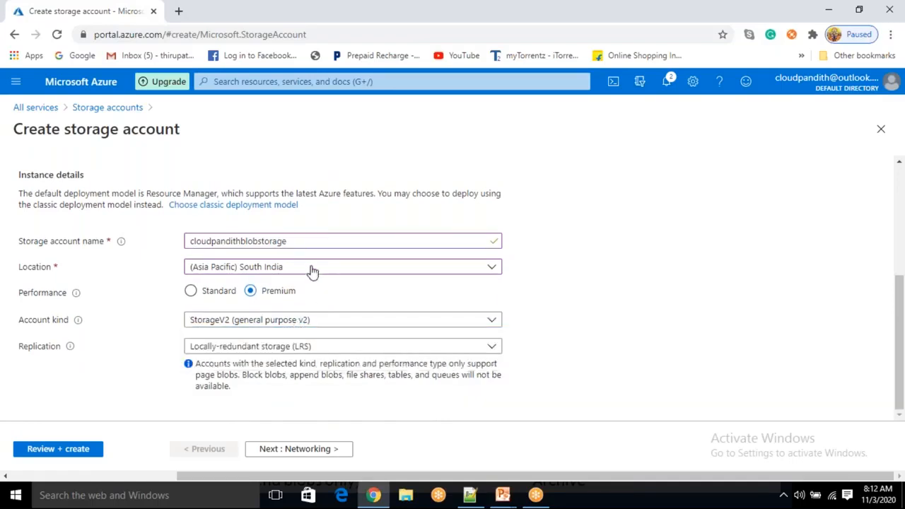
click(312, 272)
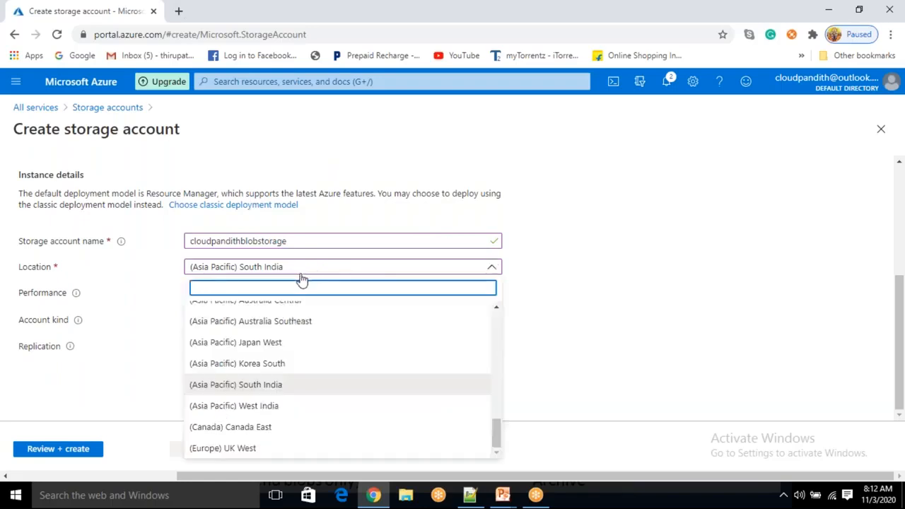
text(east)
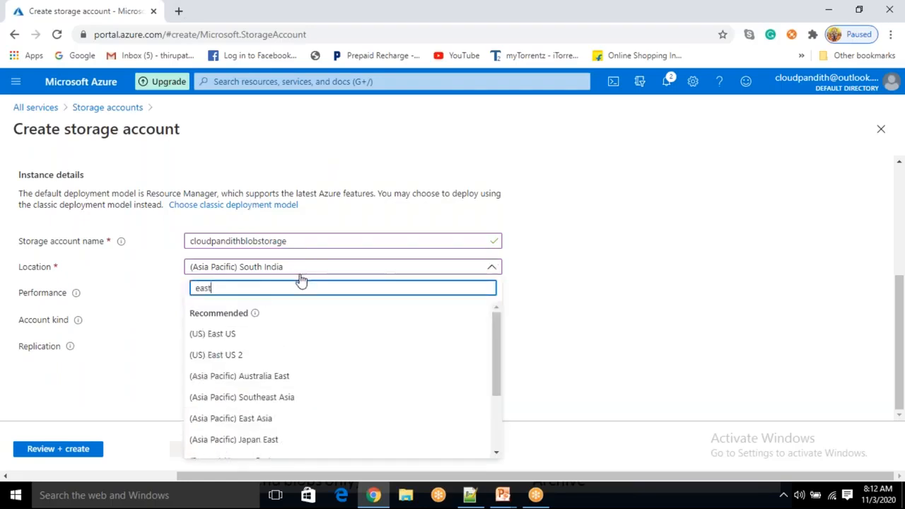
text( us)
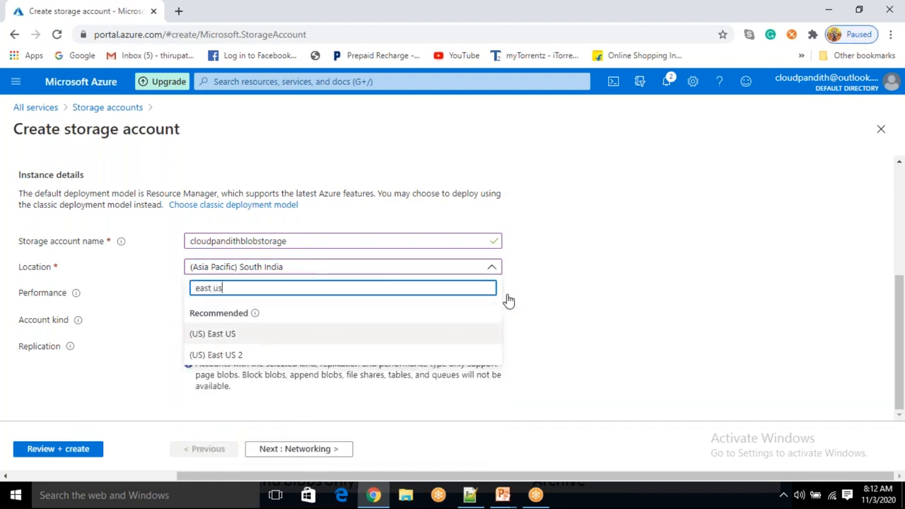
click(302, 329)
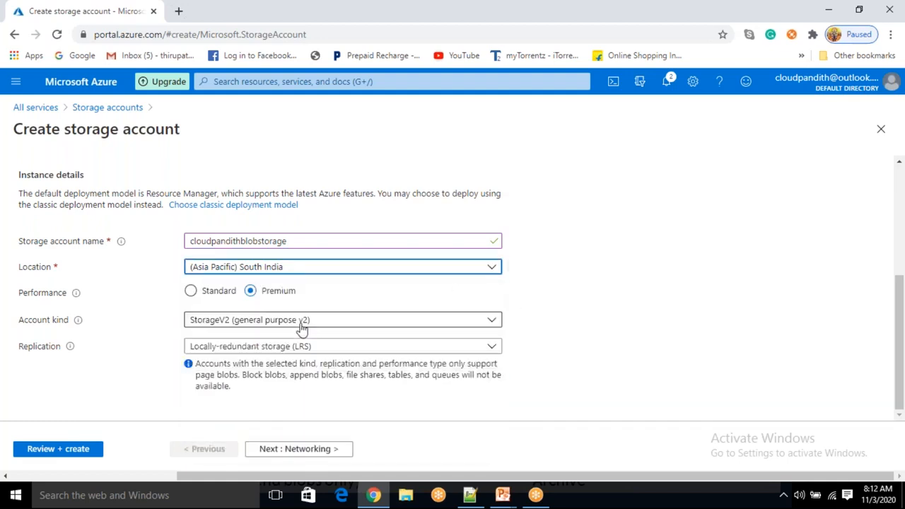
click(263, 325)
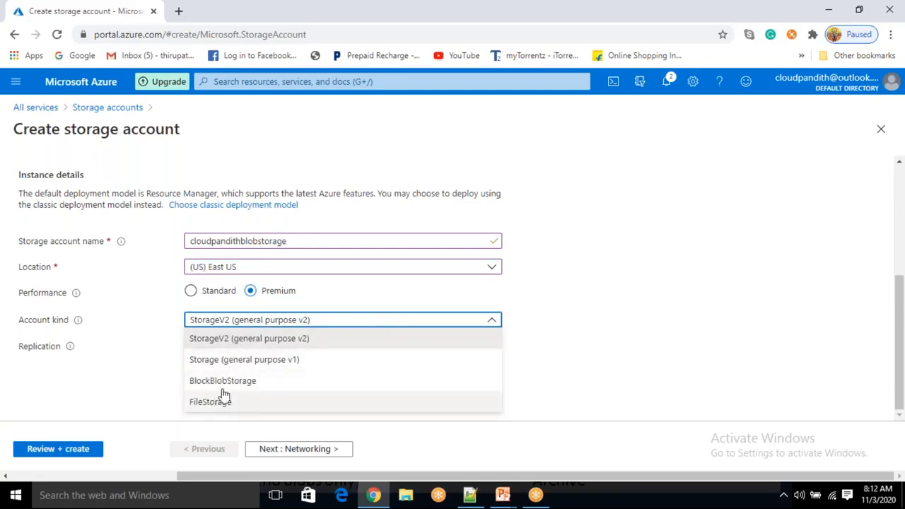
click(503, 495)
click(573, 444)
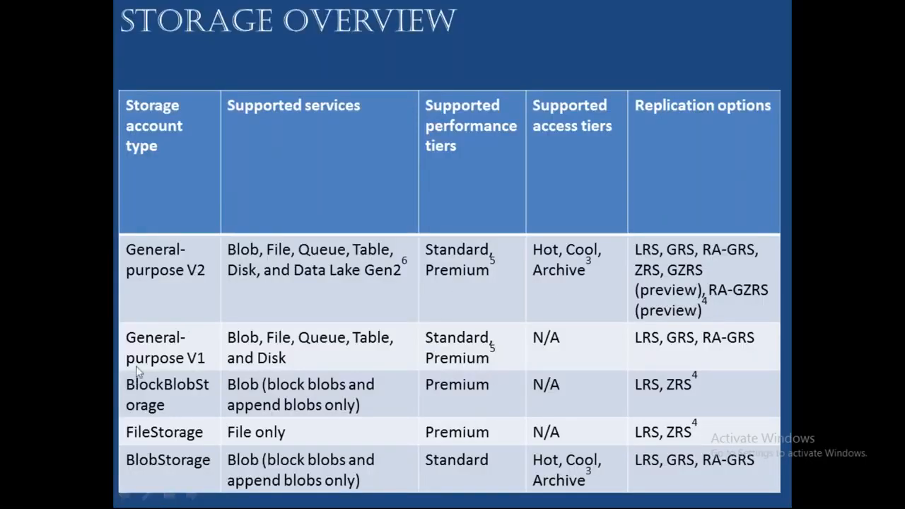
Leave the Storage Overview slide show and return to the Azure storage account form in Chrome
key(alt+Tab)
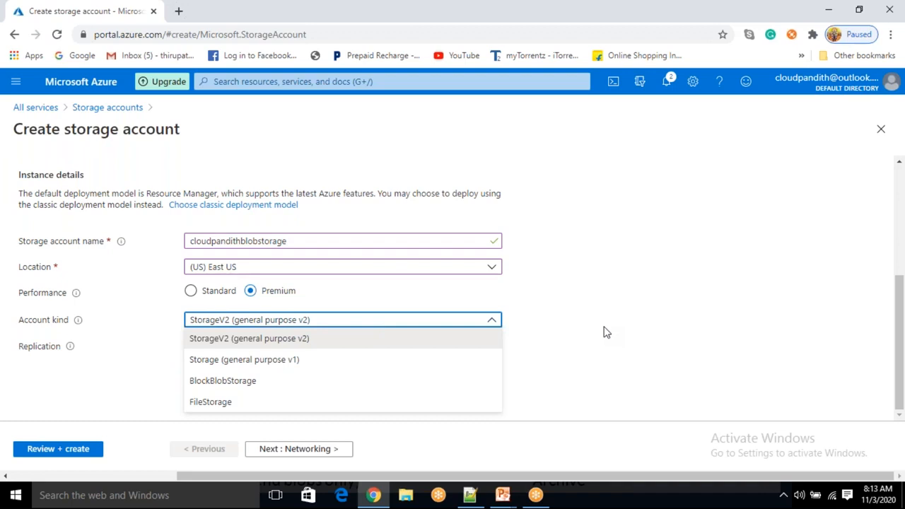
Set performance to Standard and account kind to BlobStorage
click(604, 332)
click(213, 293)
click(227, 358)
click(249, 330)
click(249, 331)
click(237, 360)
click(233, 364)
click(205, 332)
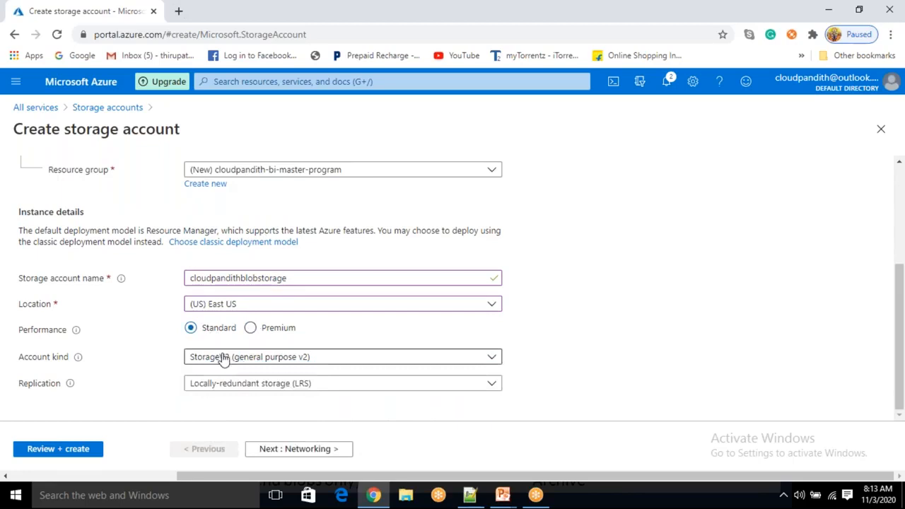
click(222, 356)
click(222, 416)
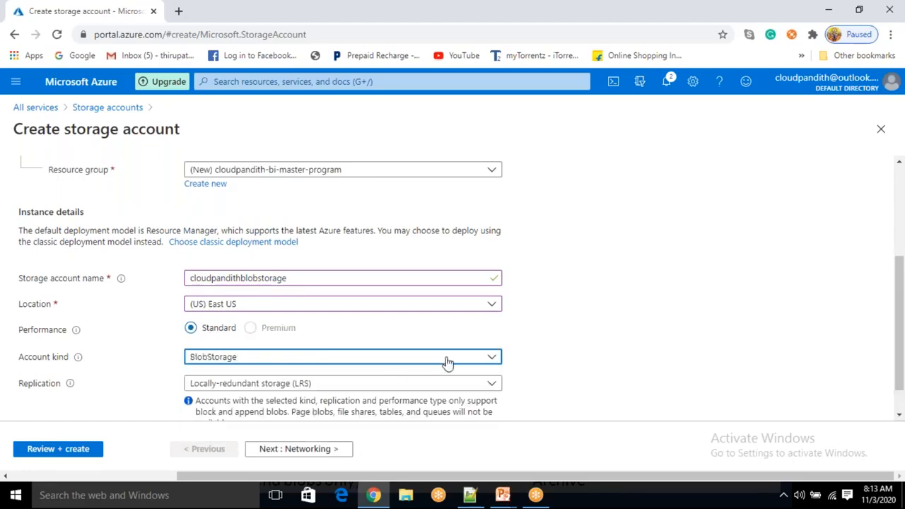
scroll(435, 364, down, 1)
Keep locally-redundant storage (LRS) replication, then return to the top of the form
click(365, 351)
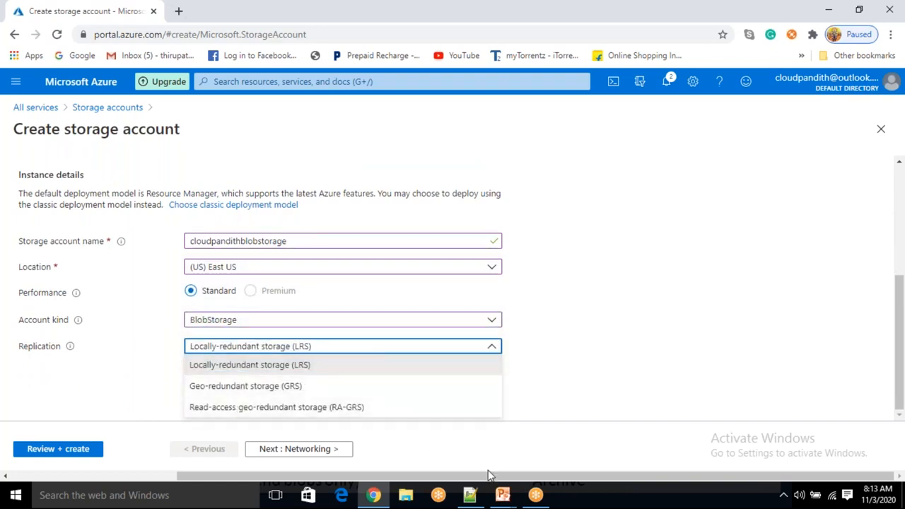
mouse_move(504, 498)
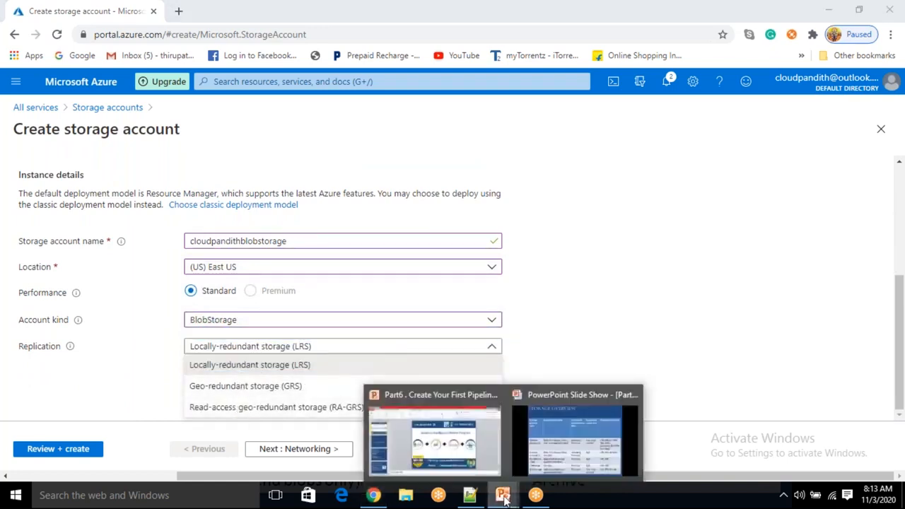
click(554, 443)
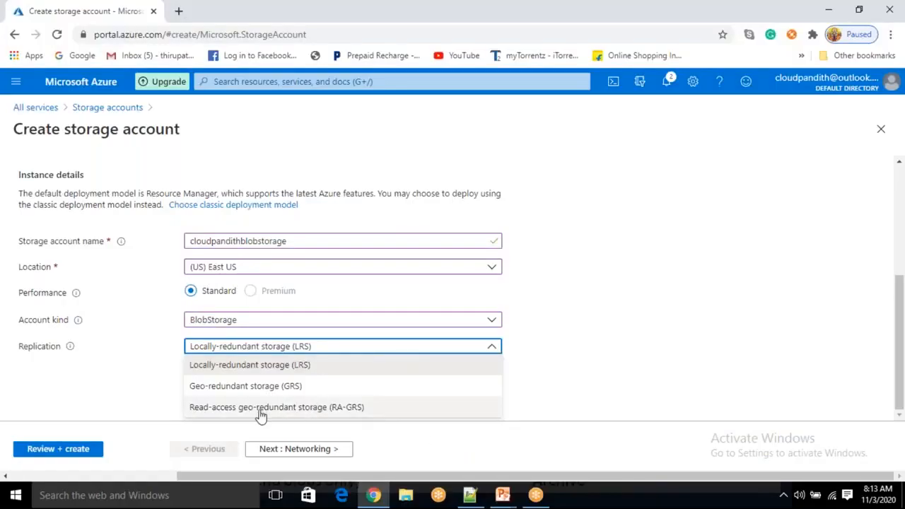
click(243, 366)
click(548, 371)
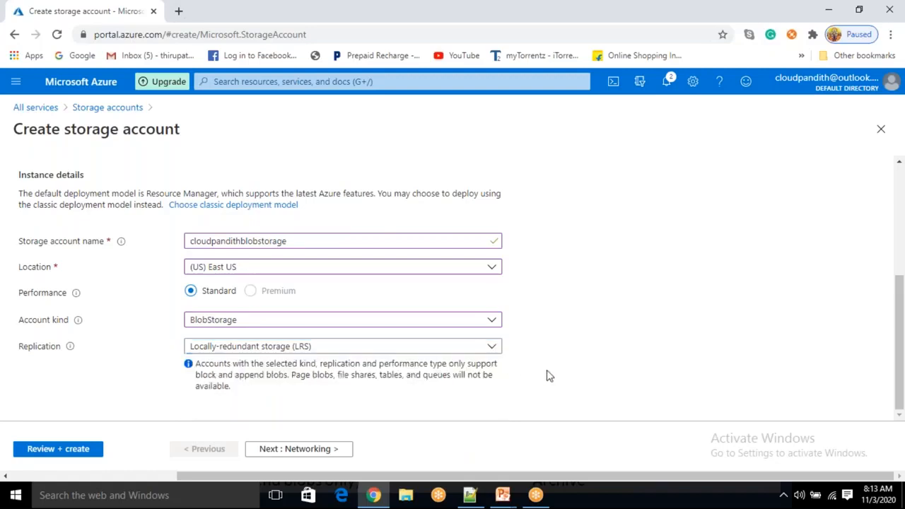
scroll(228, 386, up, 3)
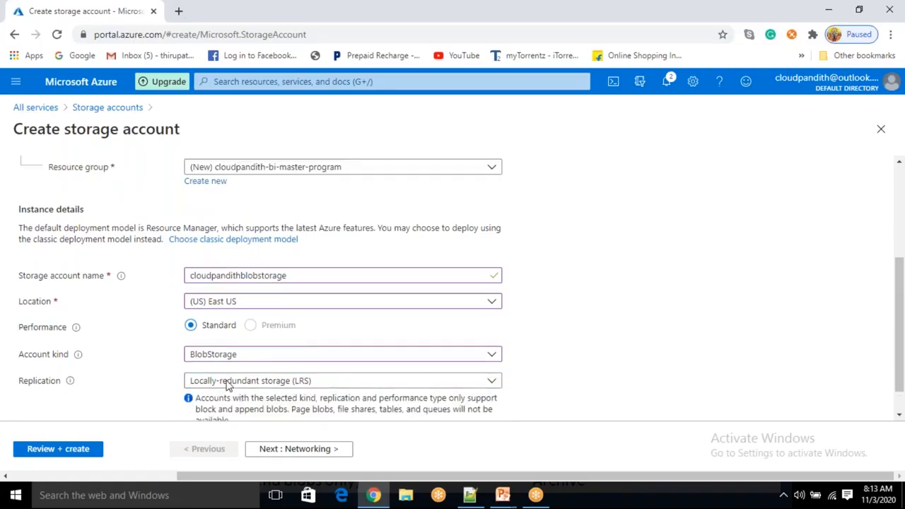
scroll(227, 385, down, 3)
scroll(228, 386, up, 3)
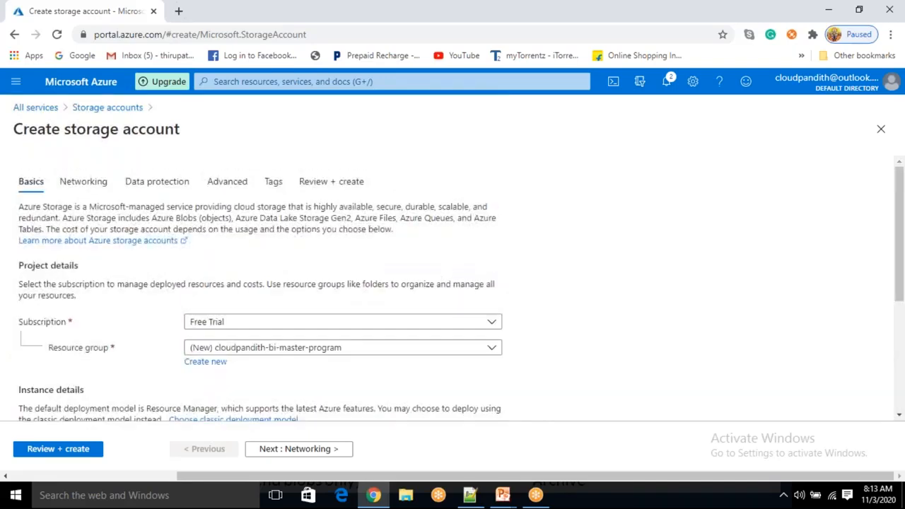
scroll(460, 295, down, 3)
scroll(460, 295, up, 2)
scroll(260, 282, up, 1)
scroll(198, 249, down, 3)
scroll(198, 249, up, 3)
Validate the Standard BlobStorage LRS account in East US and submit its creation
click(64, 449)
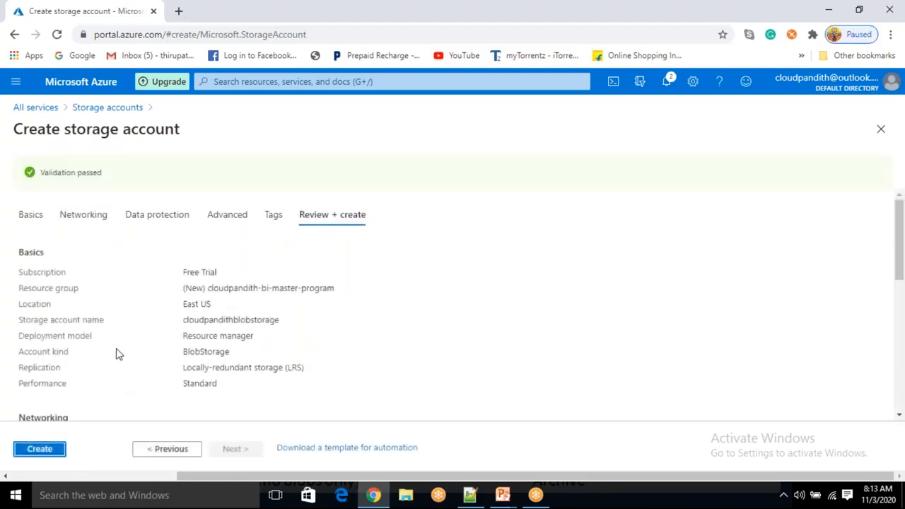
click(39, 450)
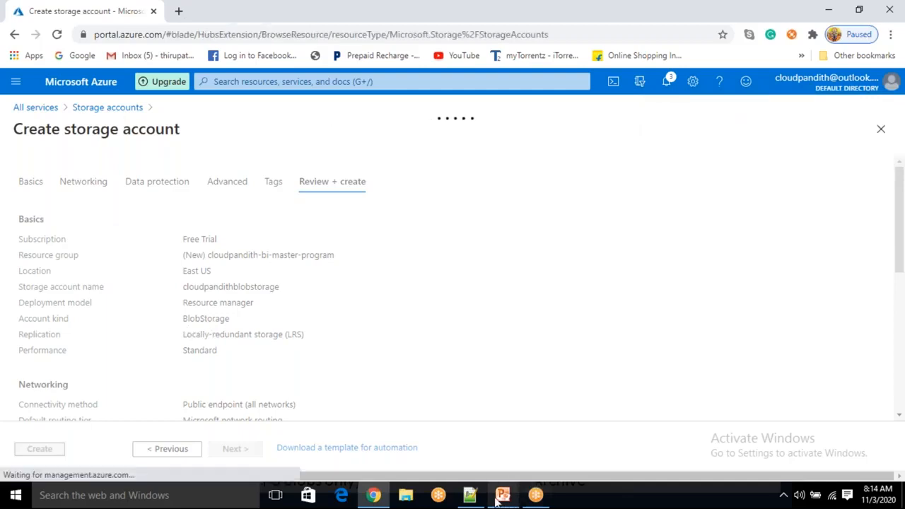
Show the Storage Overview slide, then return to the in-progress Azure deployment page
mouse_move(503, 495)
click(577, 453)
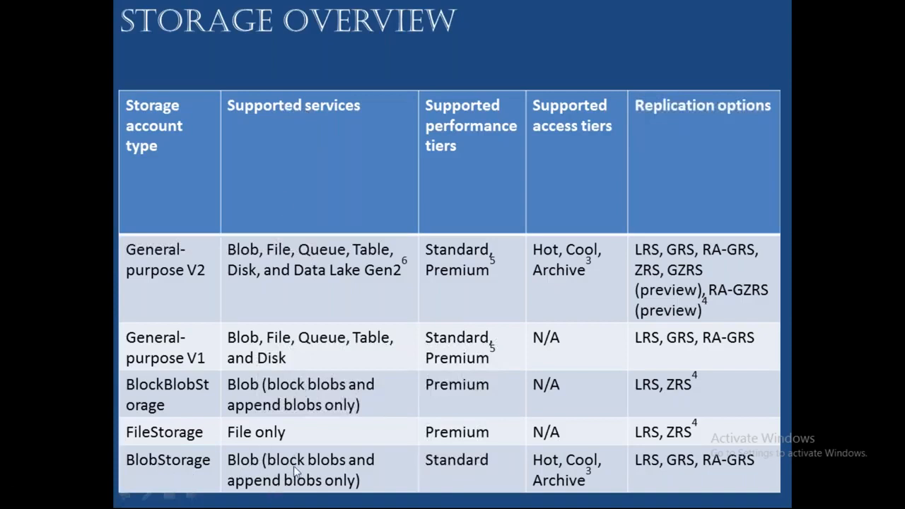
key(alt+Tab)
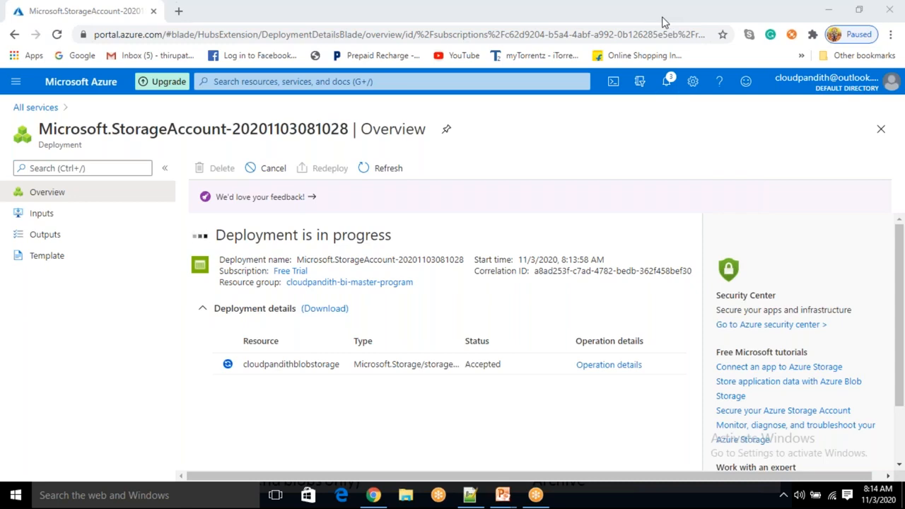
Refresh the finished deployment, open cloudpandithblobstorage's overview, then bring up the Storage Overview slide
click(323, 401)
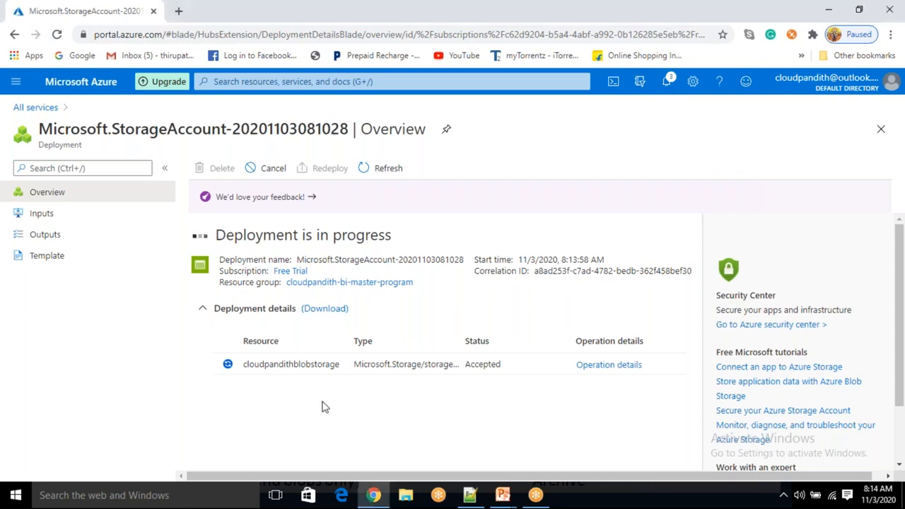
click(382, 190)
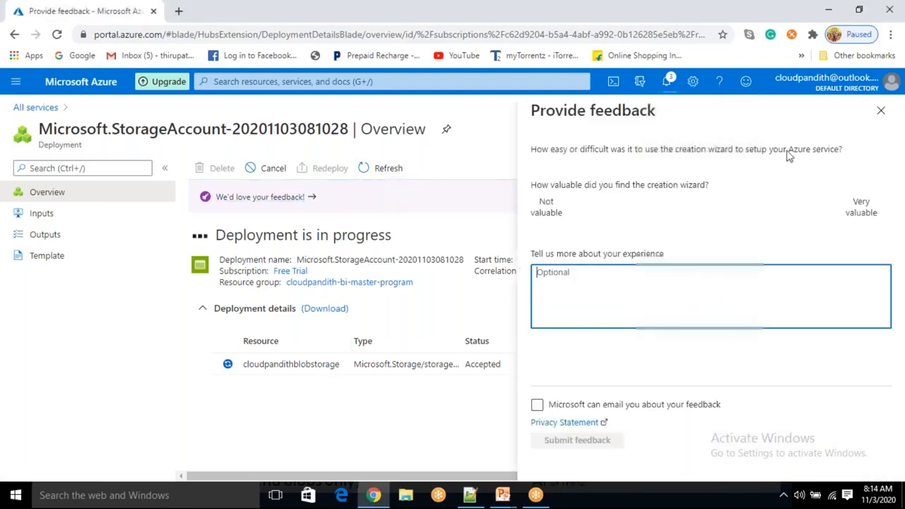
click(882, 112)
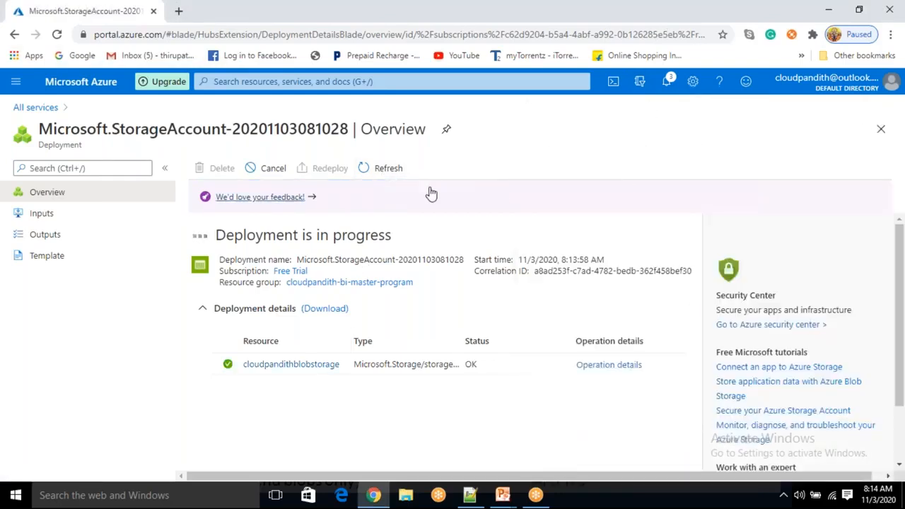
click(411, 168)
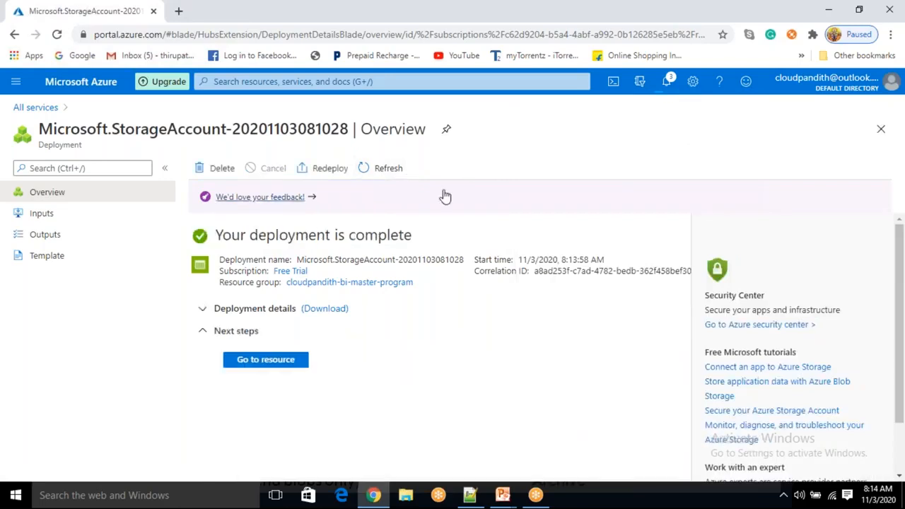
click(287, 371)
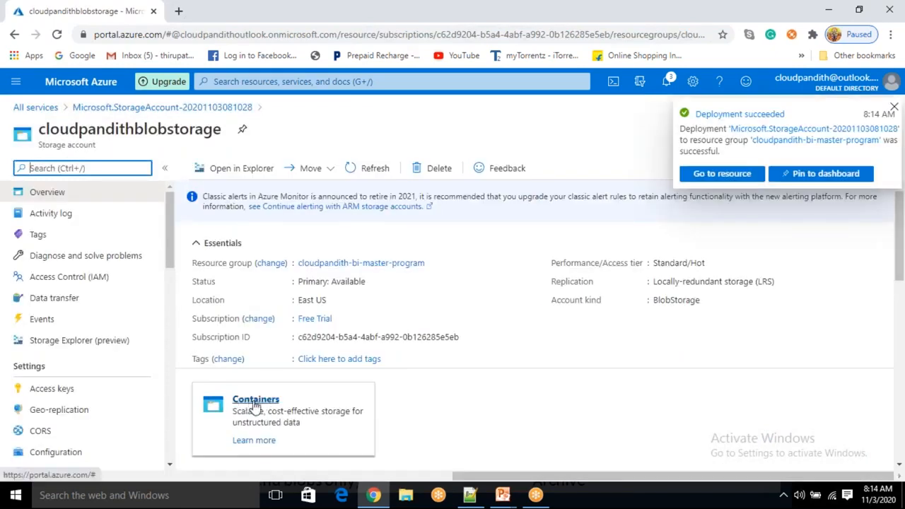
click(503, 495)
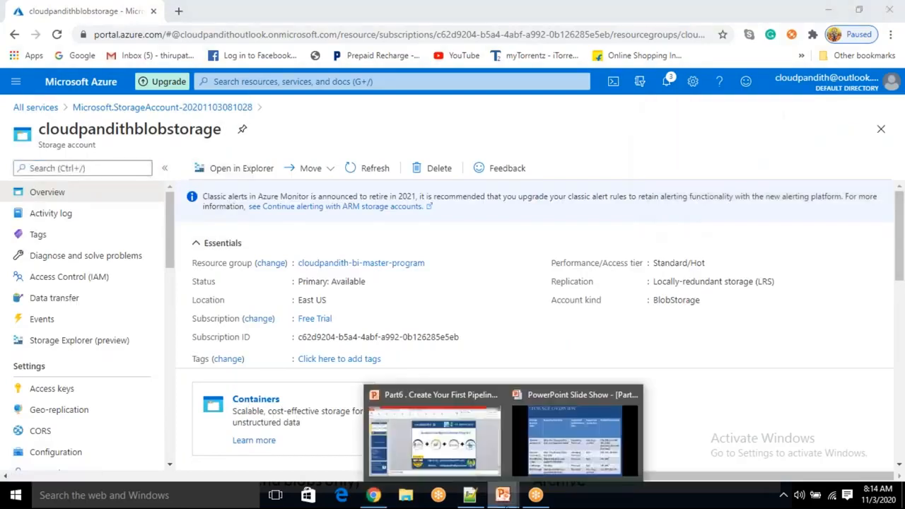
click(555, 454)
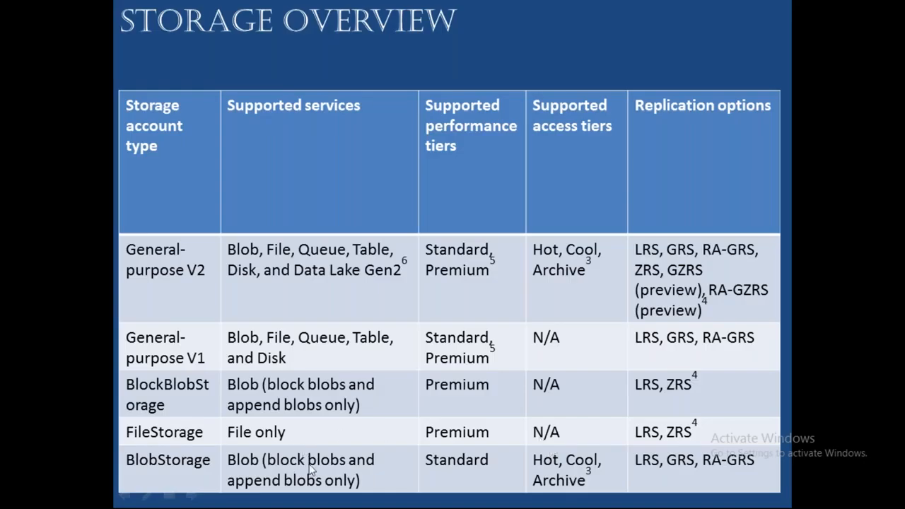
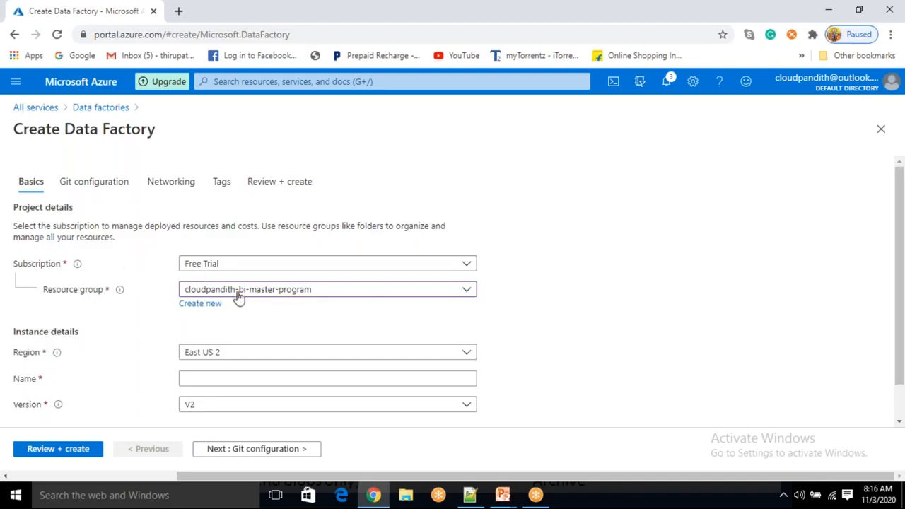
Name the new data factory cloudpandithadfv2, confirm the name is available, and keep version V2
click(197, 377)
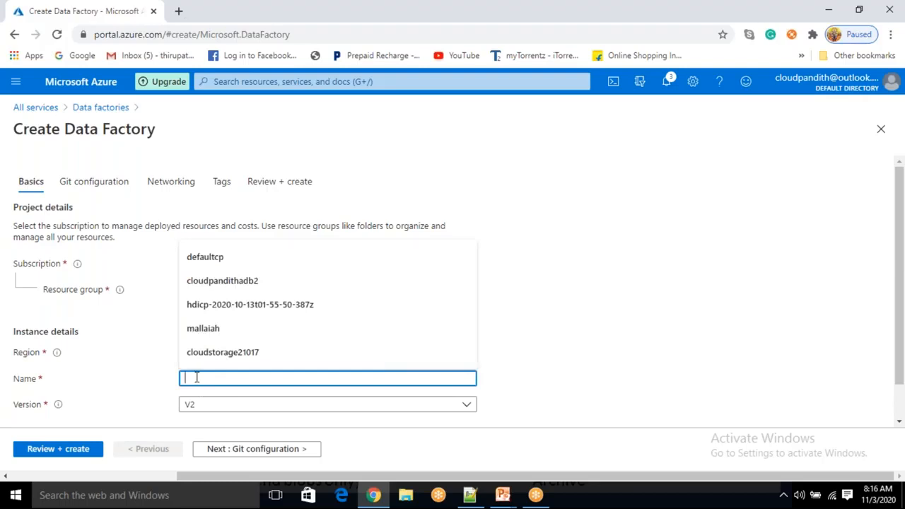
text(cloudpandith)
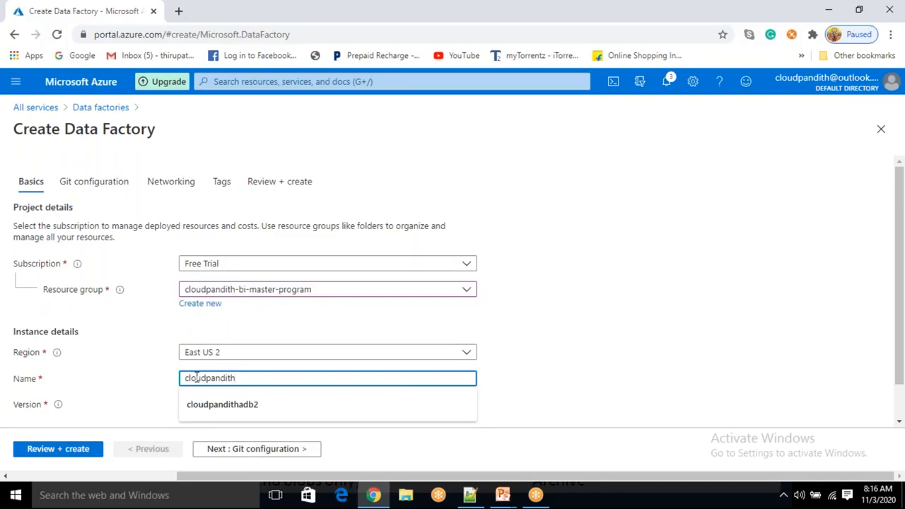
text(adfv2)
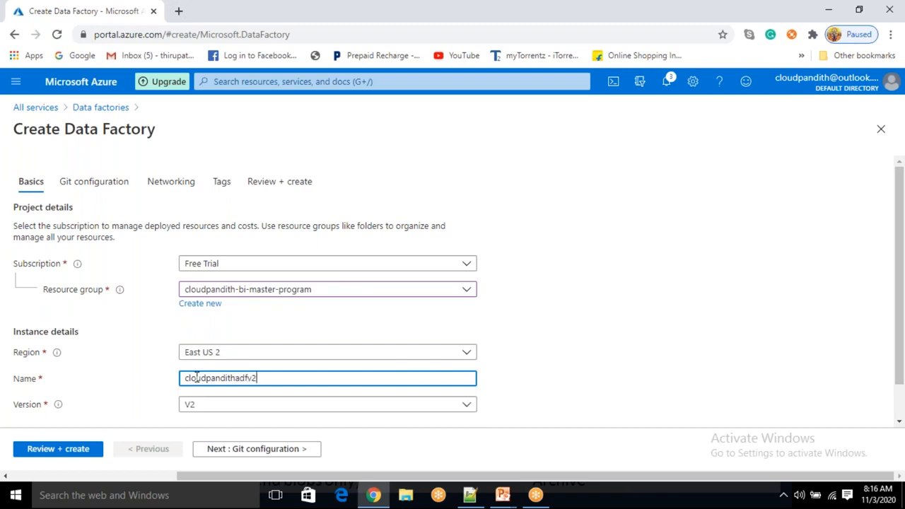
click(539, 359)
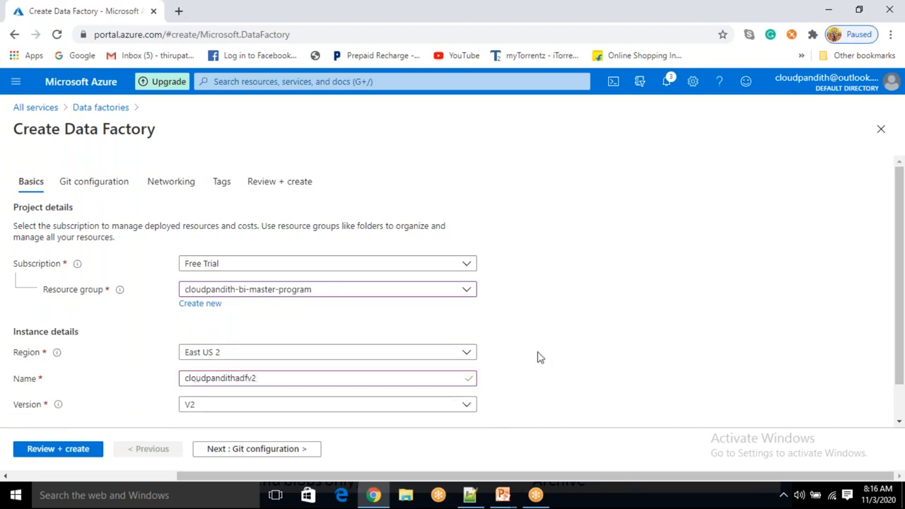
click(212, 410)
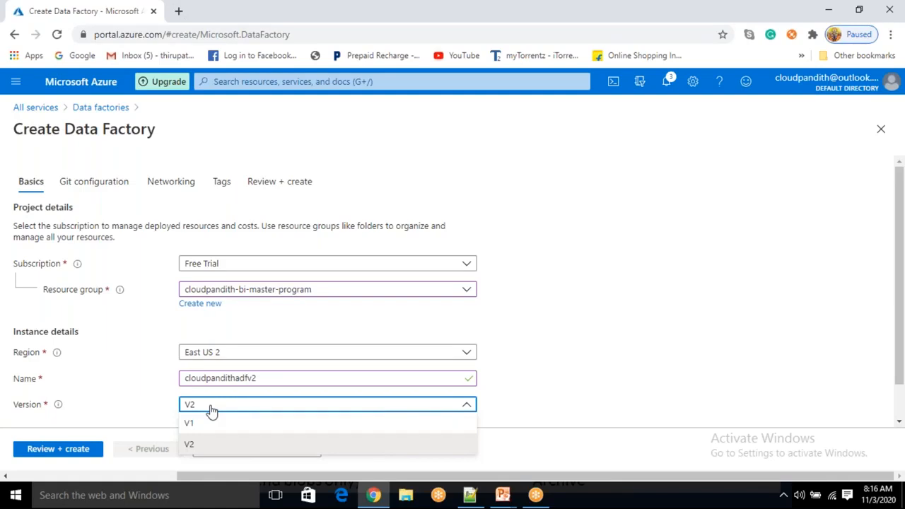
click(202, 445)
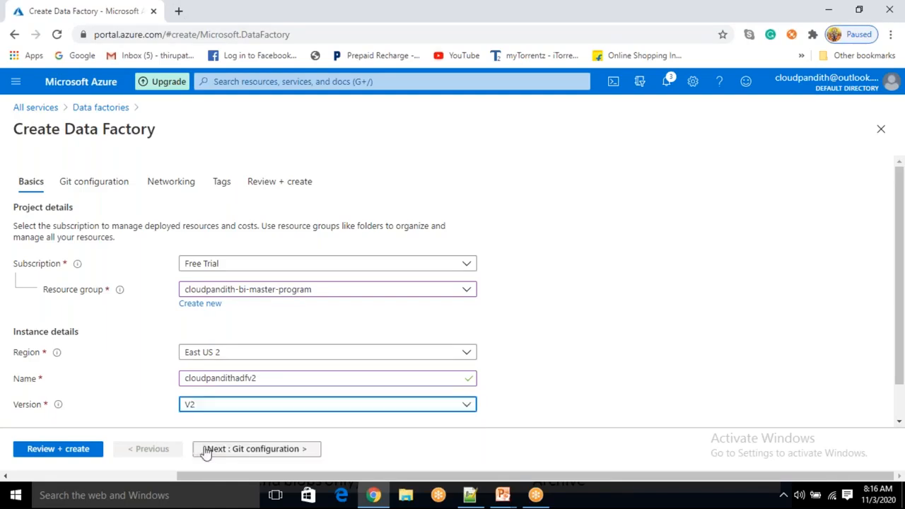
Choose Configure Git later, leave networking at its defaults, and move on to the Tags step
click(229, 453)
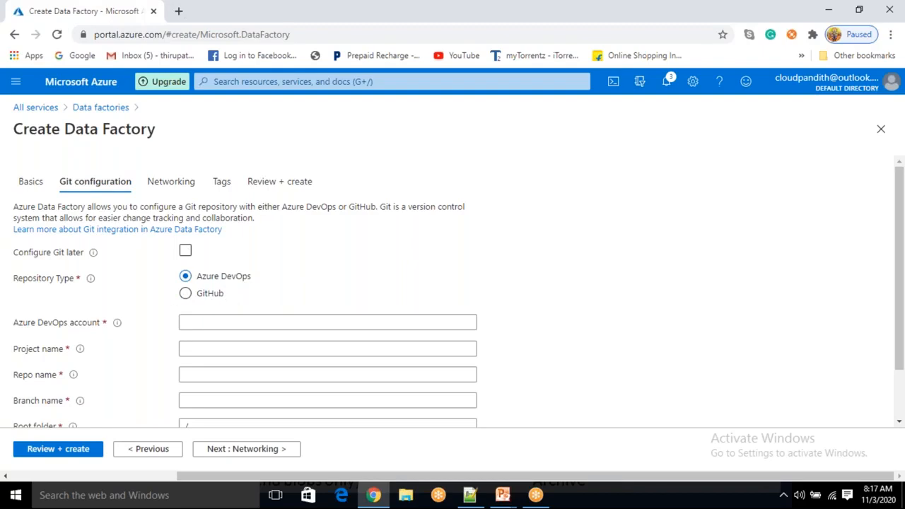
click(185, 253)
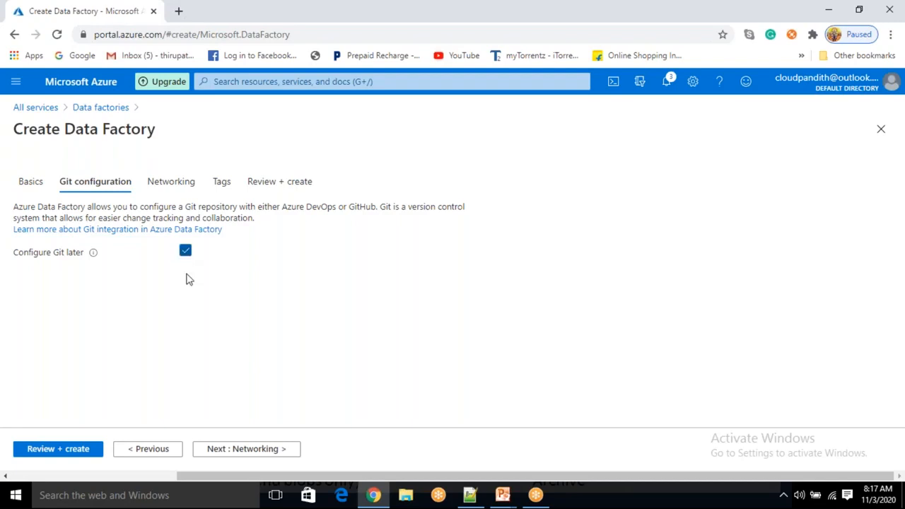
click(251, 449)
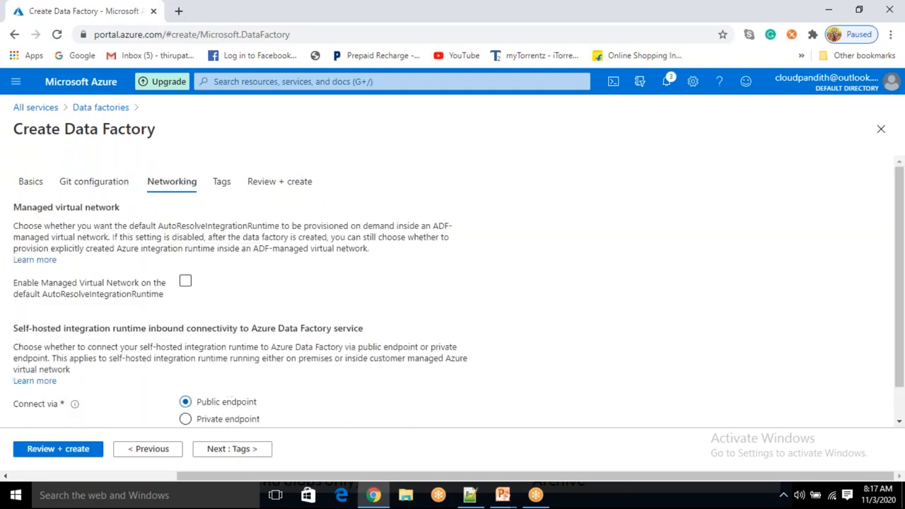
click(235, 450)
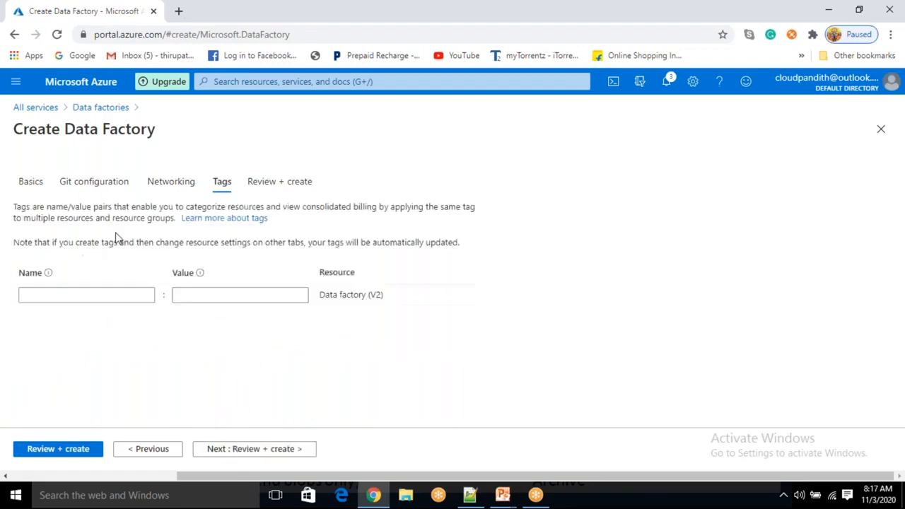
click(100, 295)
Add a created_by tag whose value is the creator's name
click(220, 297)
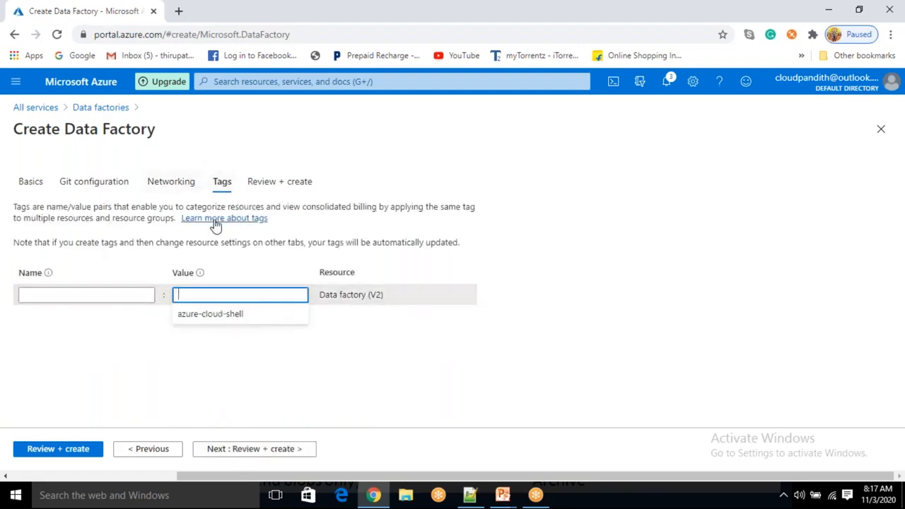
click(115, 295)
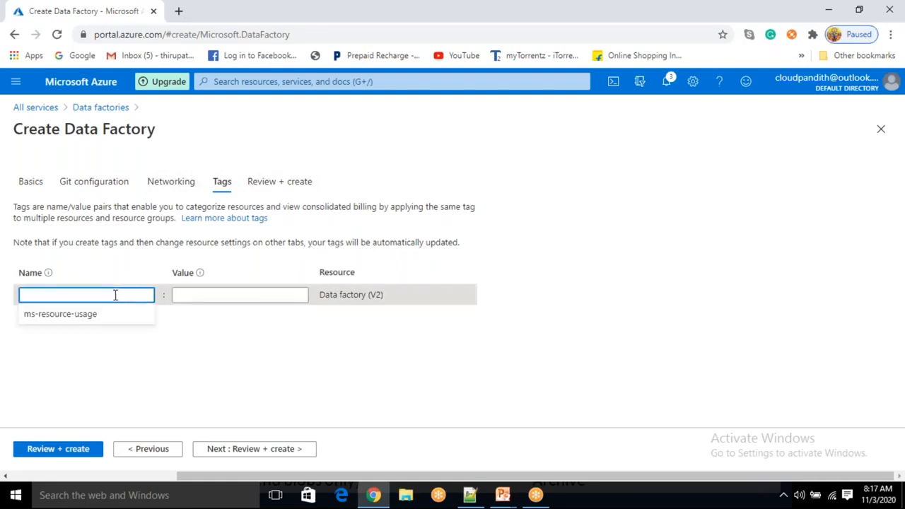
text(created_by)
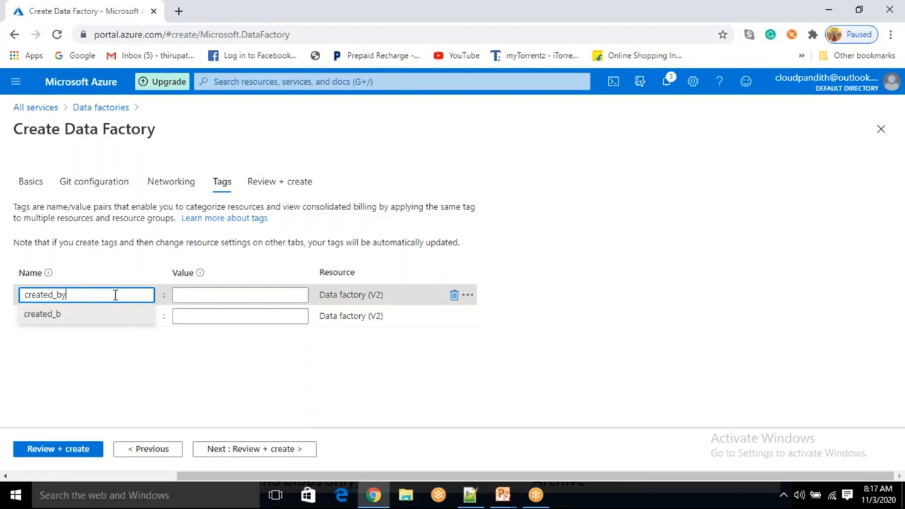
click(194, 295)
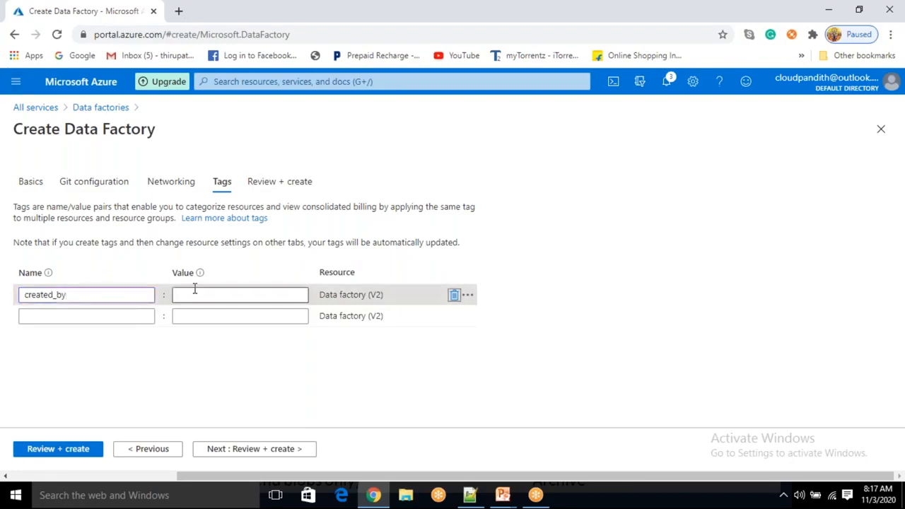
click(177, 294)
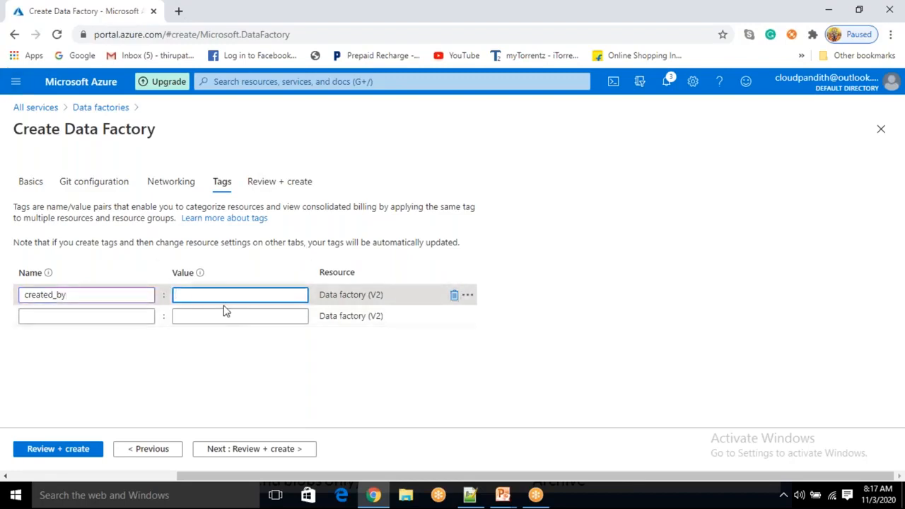
text(cloudpandith)
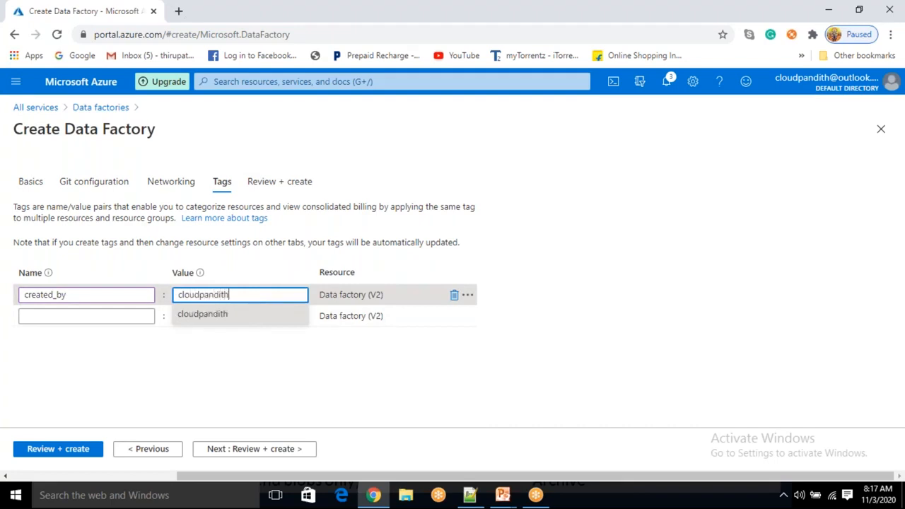
Add a second tag, env, with the value dev
click(144, 320)
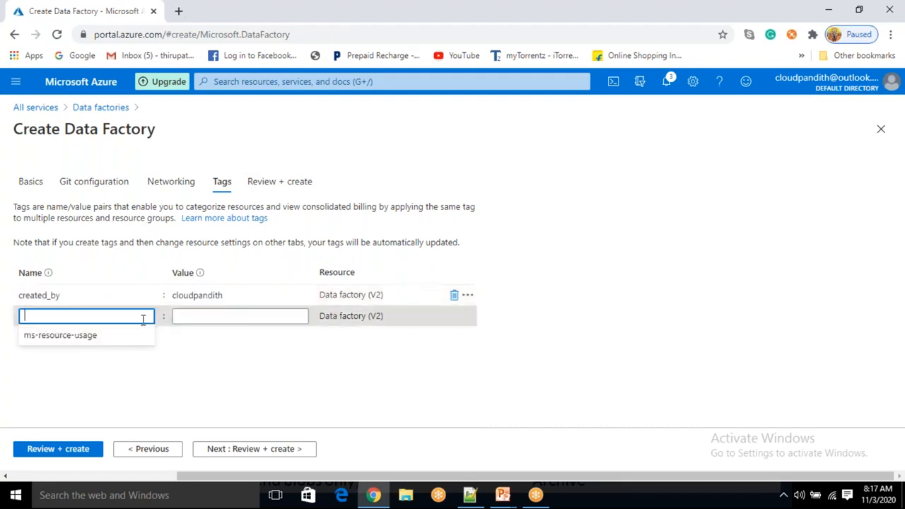
text(env)
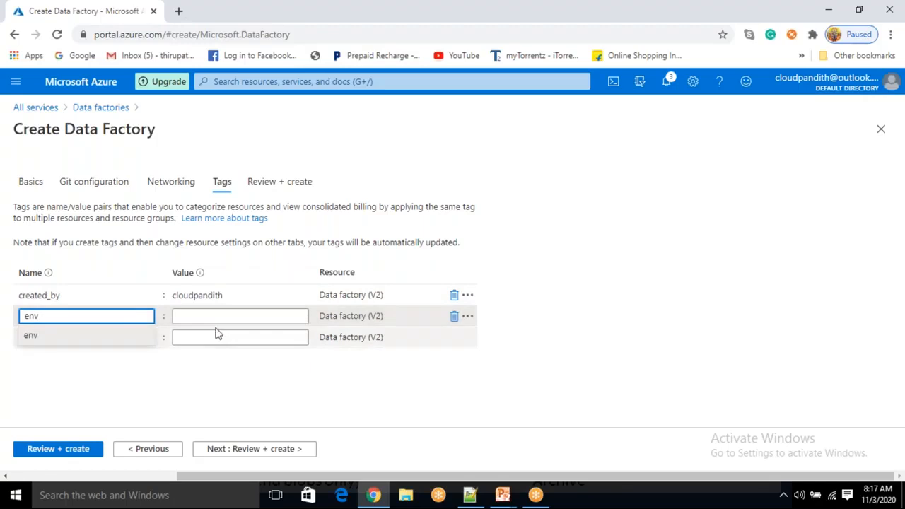
click(227, 315)
text(dev)
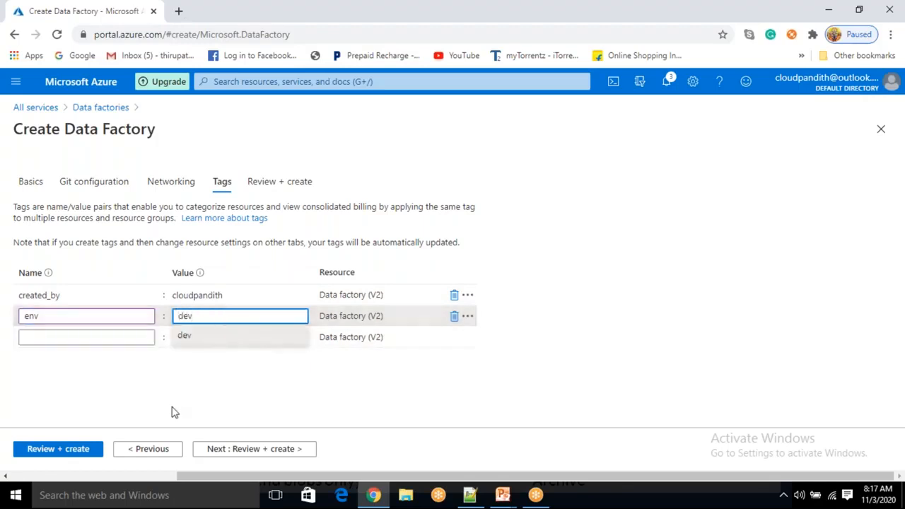
click(186, 372)
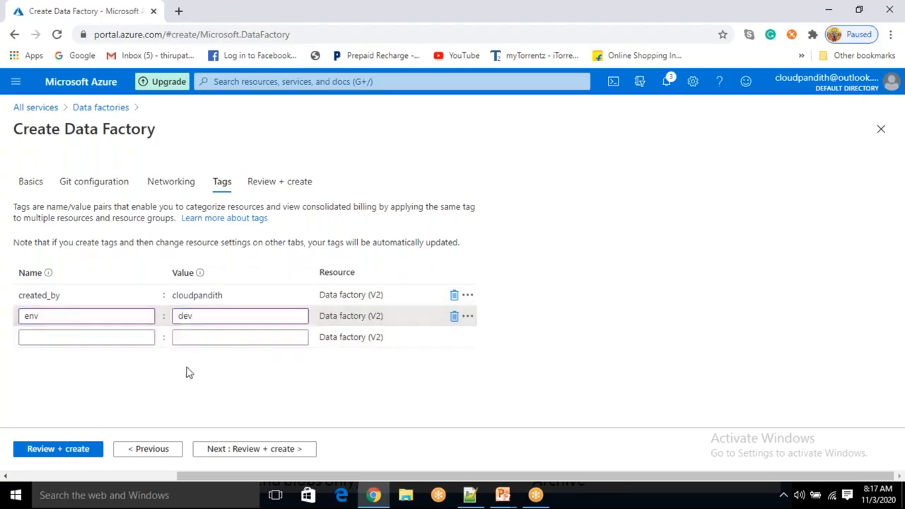
click(247, 451)
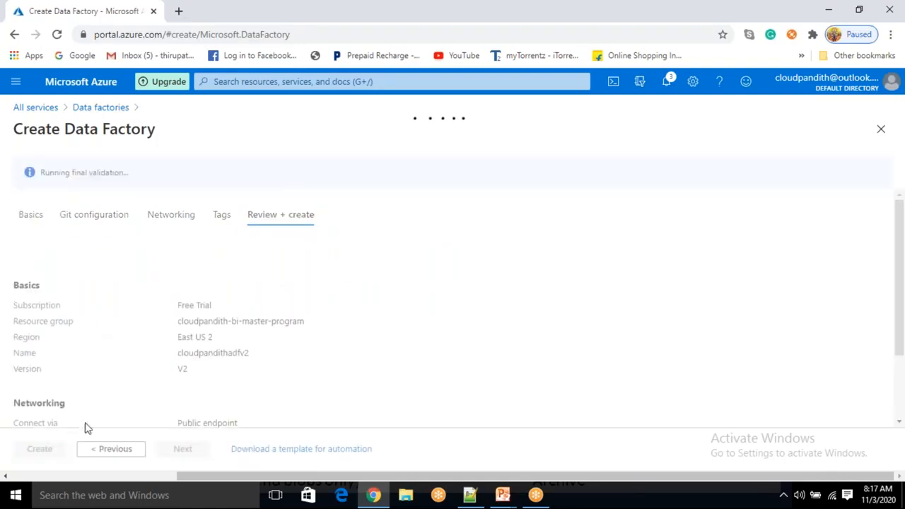
Confirm that validation passed and create the cloudpandithadfv2 data factory
drag(52, 174, 94, 170)
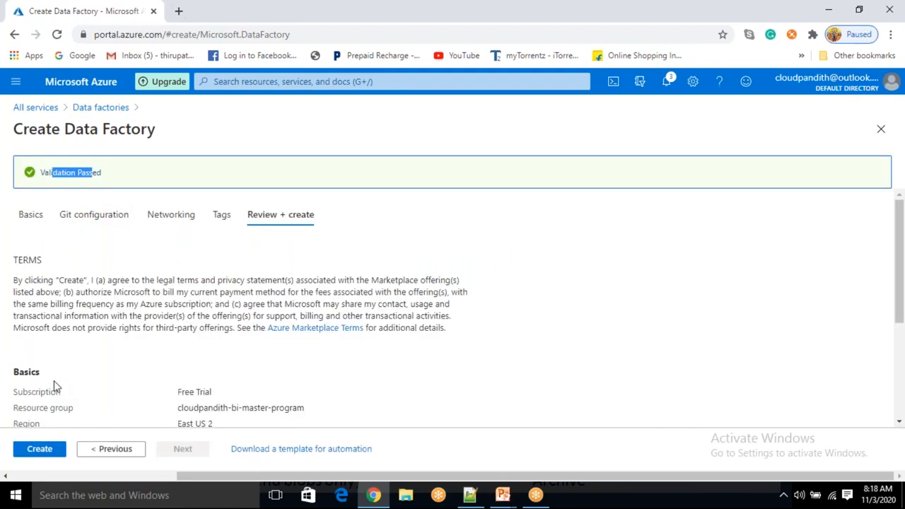
click(44, 451)
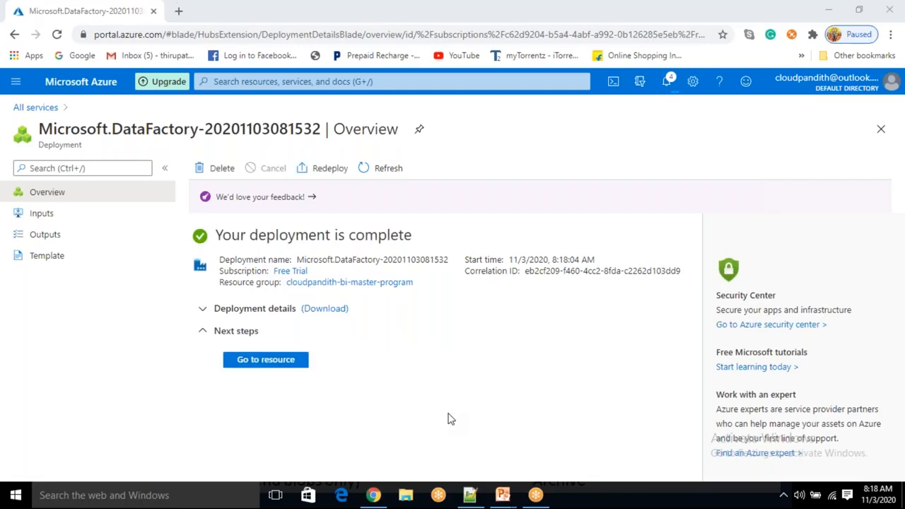
Go to the new factory and launch Author & Monitor in a new tab
click(288, 370)
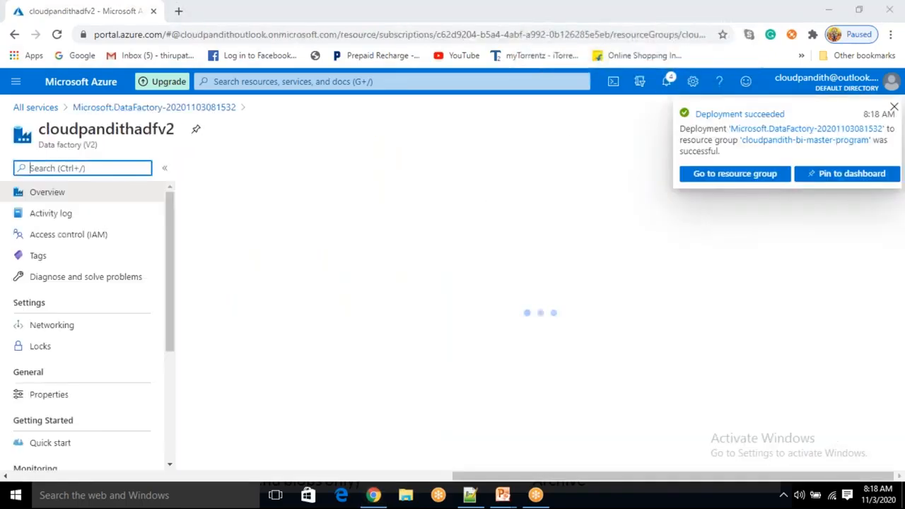
click(484, 350)
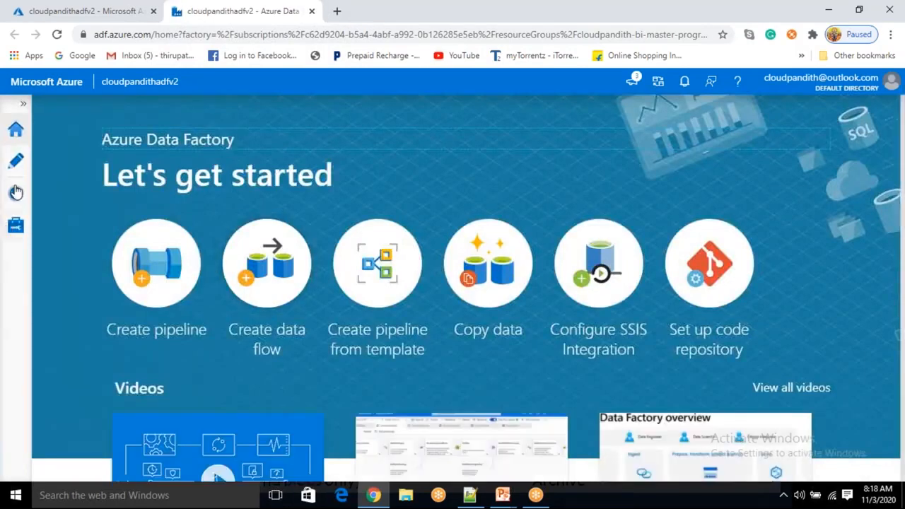
Review the studio's empty Author, Monitor and Manage pages, then return to the portal tab
click(15, 130)
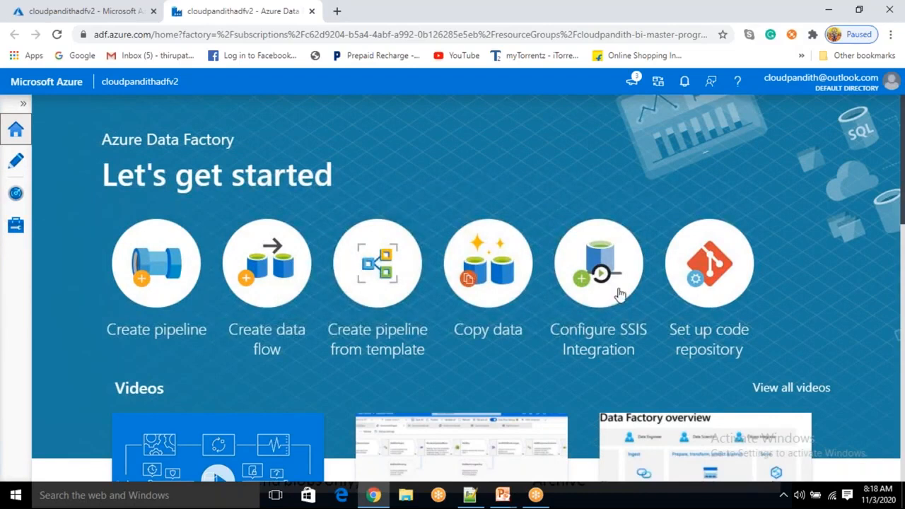
click(16, 163)
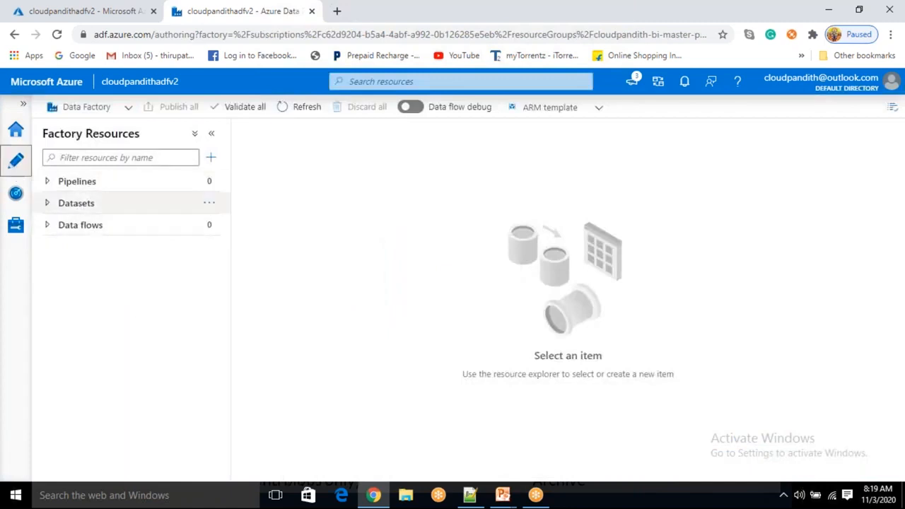
click(15, 193)
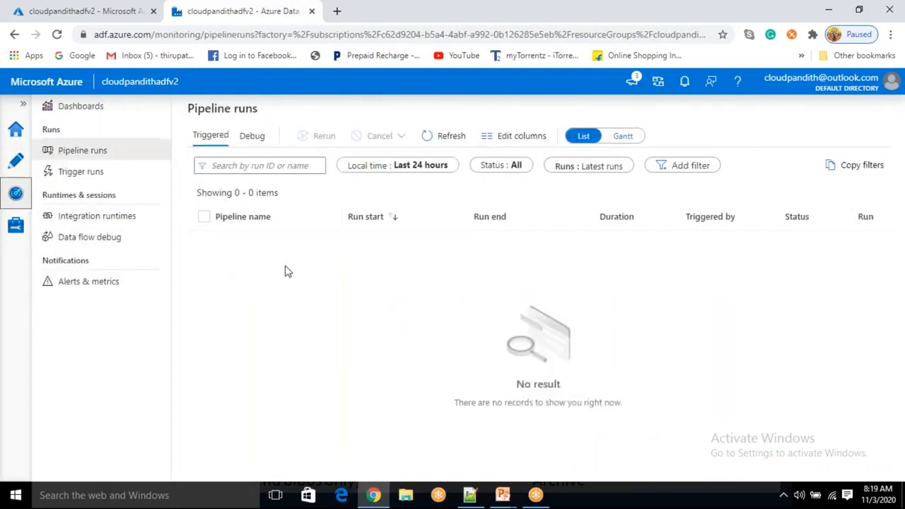
click(16, 227)
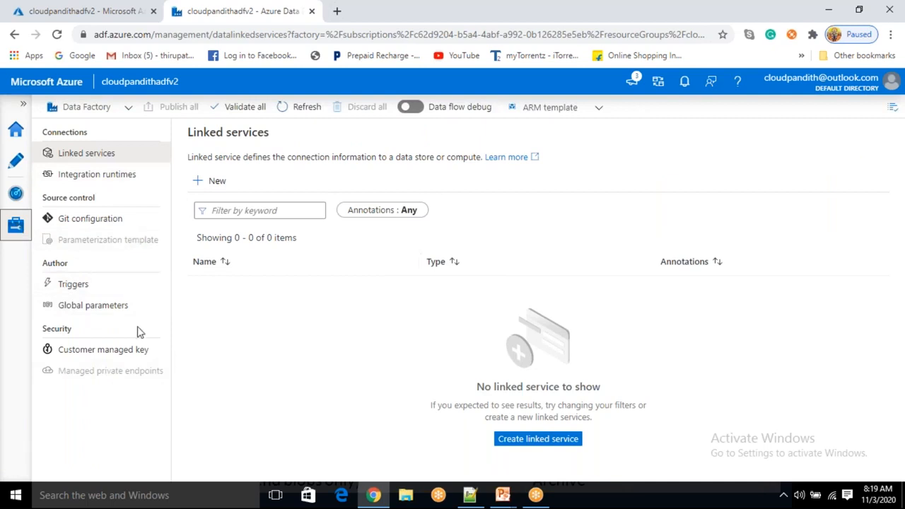
click(85, 11)
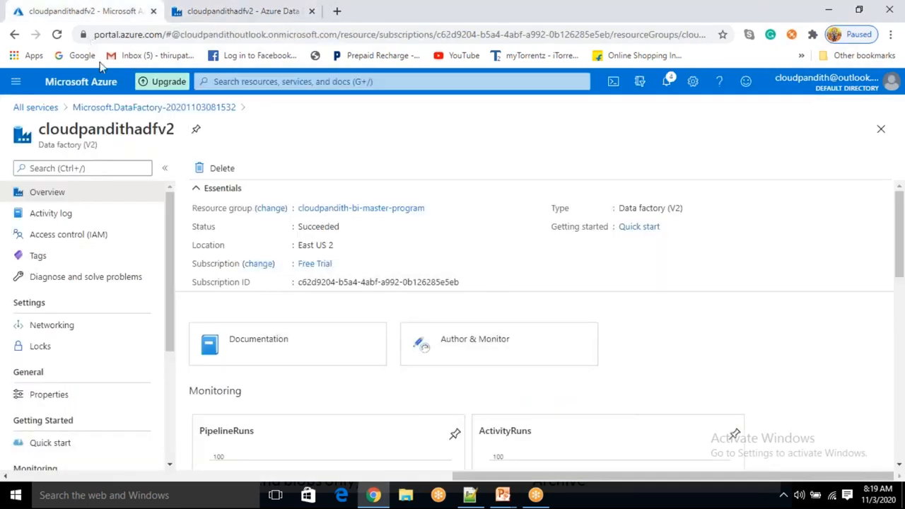
Open the Data factories list by searching 'data fac' and start a PowerShell Cloud Shell beneath it
click(118, 107)
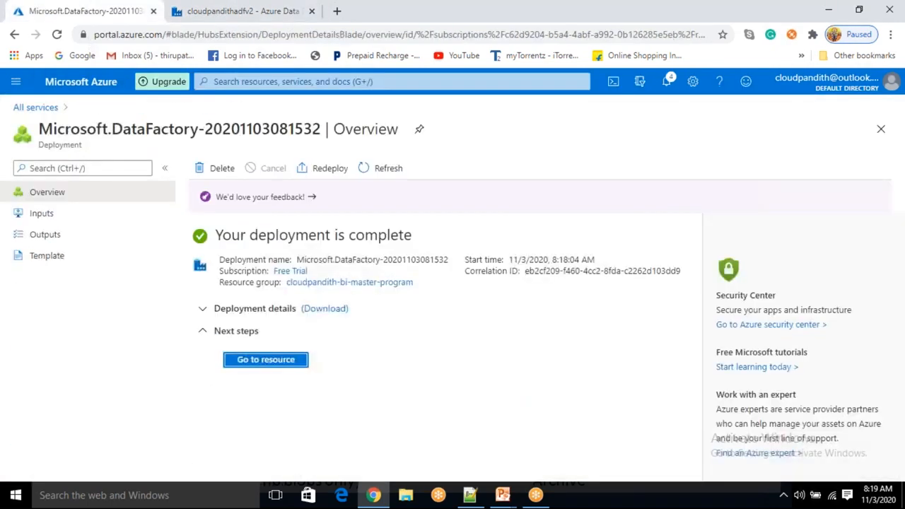
click(281, 361)
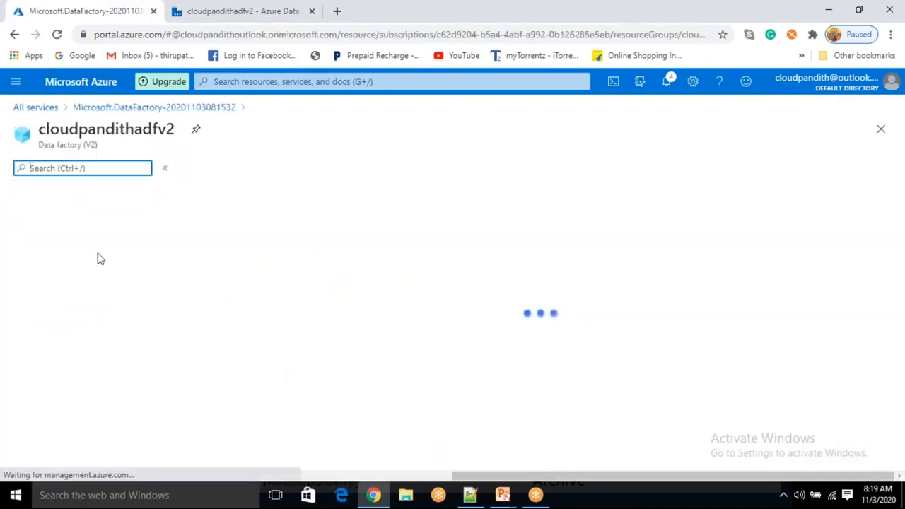
click(36, 108)
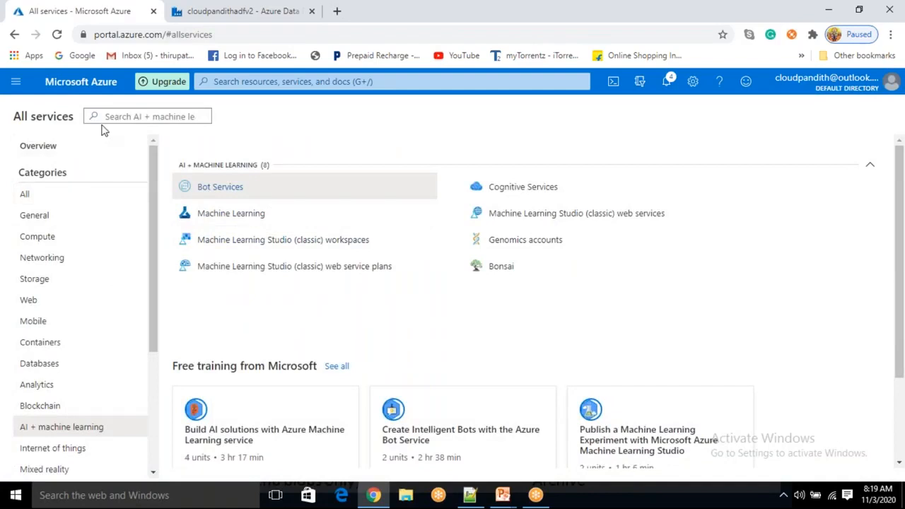
click(230, 83)
text(data)
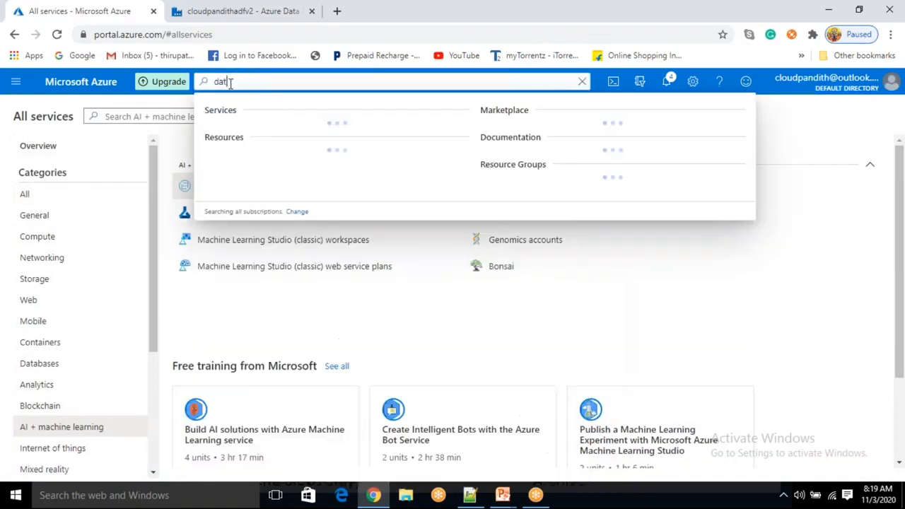
text( fac)
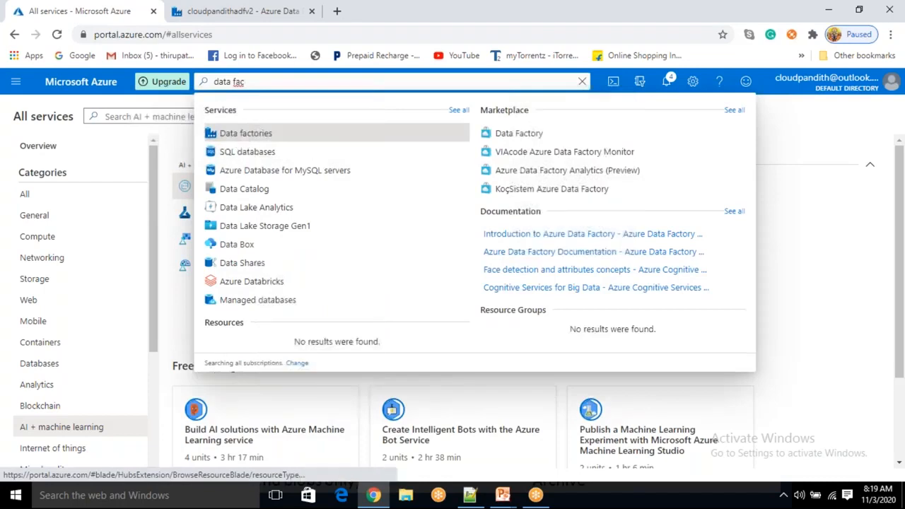
click(241, 140)
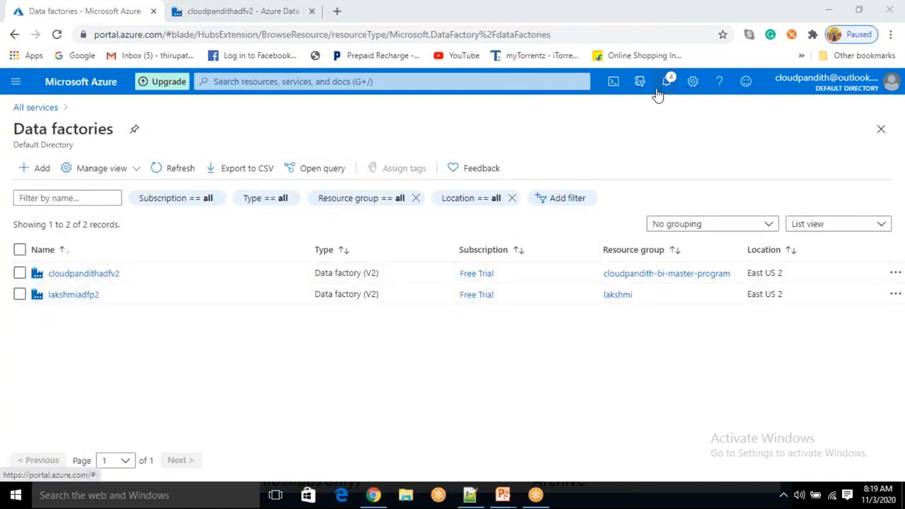
click(614, 84)
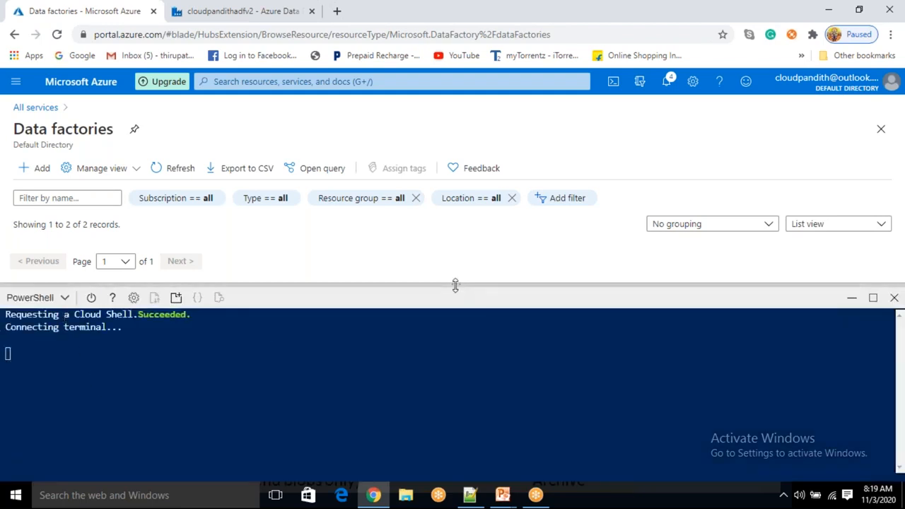
drag(456, 286, 456, 330)
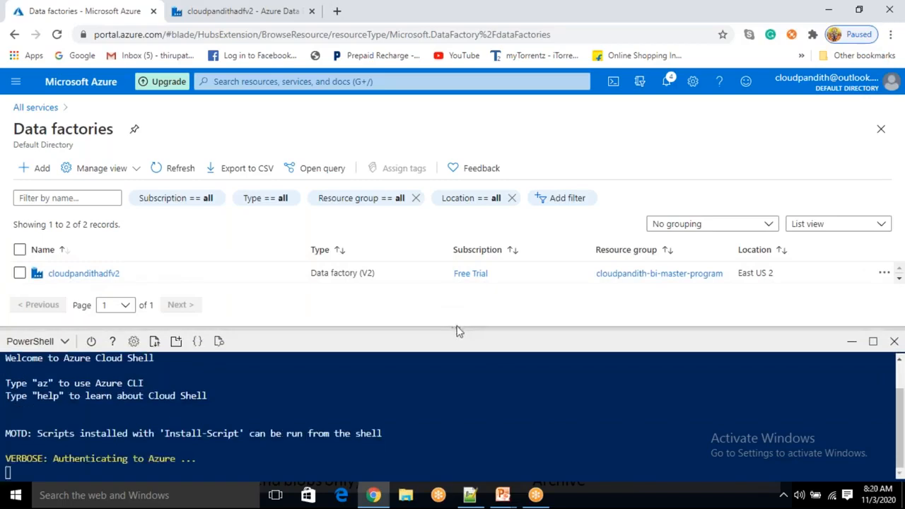
Enlarge the Cloud Shell and type New-AzDataFactoryV2 -name cppowershelladf at the prompt
drag(457, 328, 449, 265)
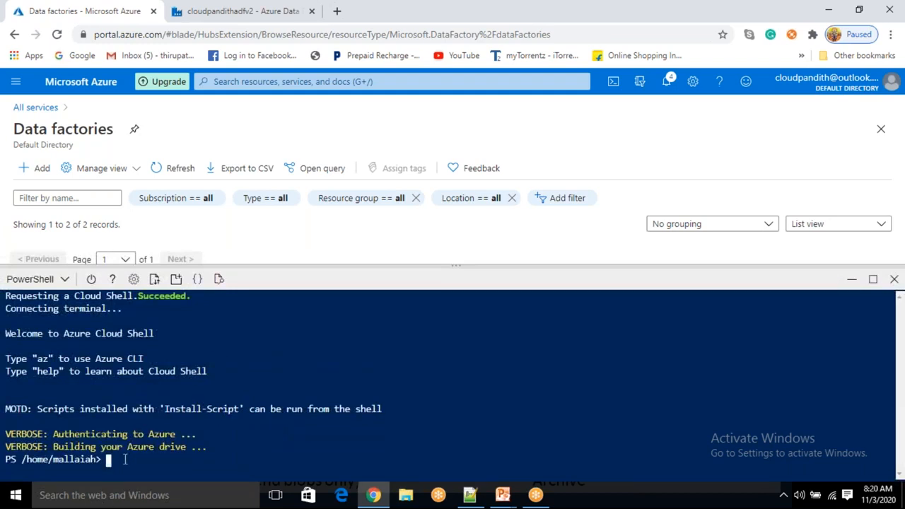
text(new-azureRM)
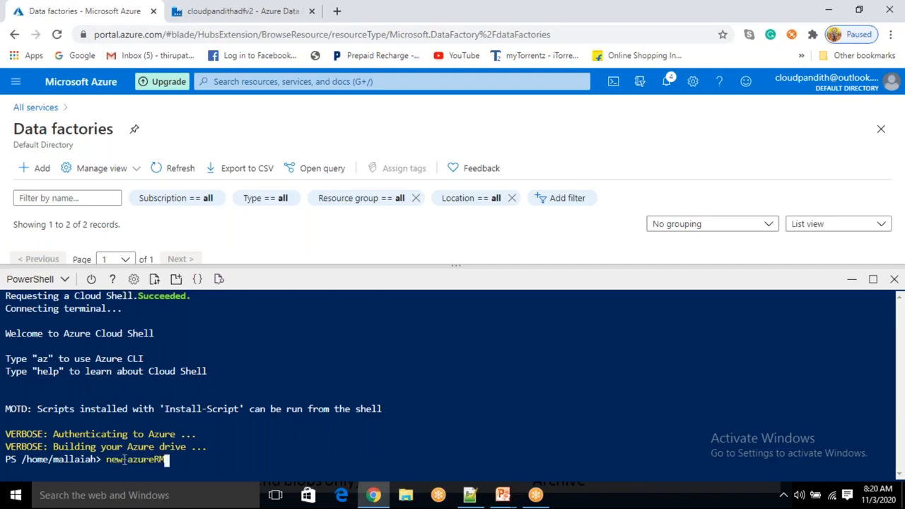
key(BackSpace)
key(BackSpace)
key(BackSpace)
key(BackSpace)
key(BackSpace)
text(Data)
key(Tab)
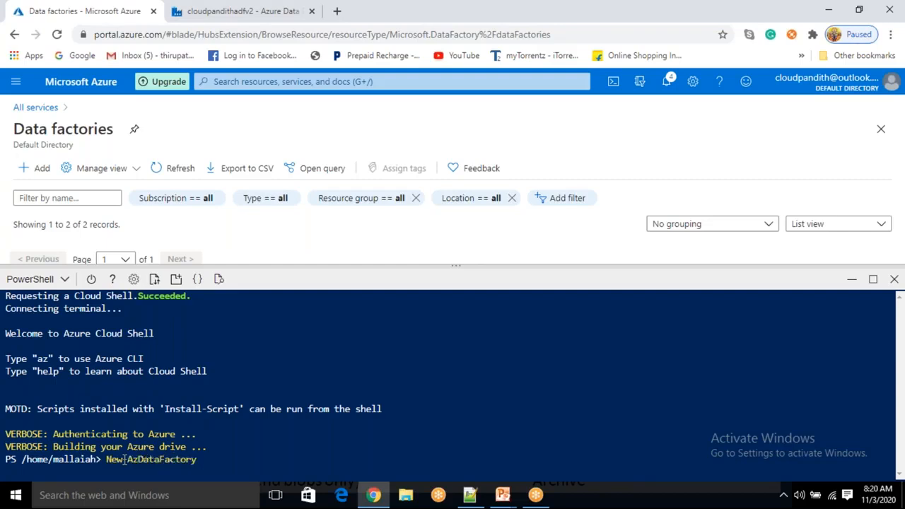
text(V2 -Name)
key(BackSpace)
key(BackSpace)
key(BackSpace)
key(BackSpace)
text(name cloudp)
key(BackSpace)
key(BackSpace)
key(BackSpace)
key(BackSpace)
key(BackSpace)
key(BackSpace)
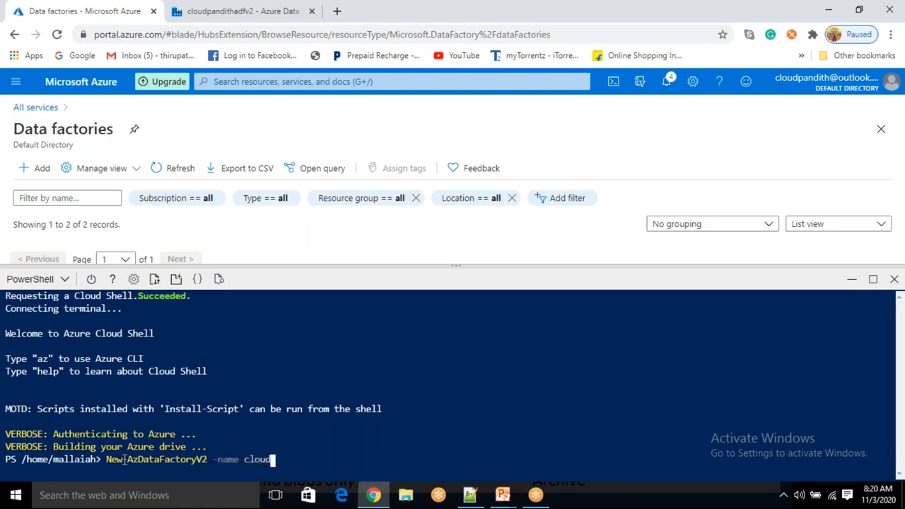
text(powershelladf)
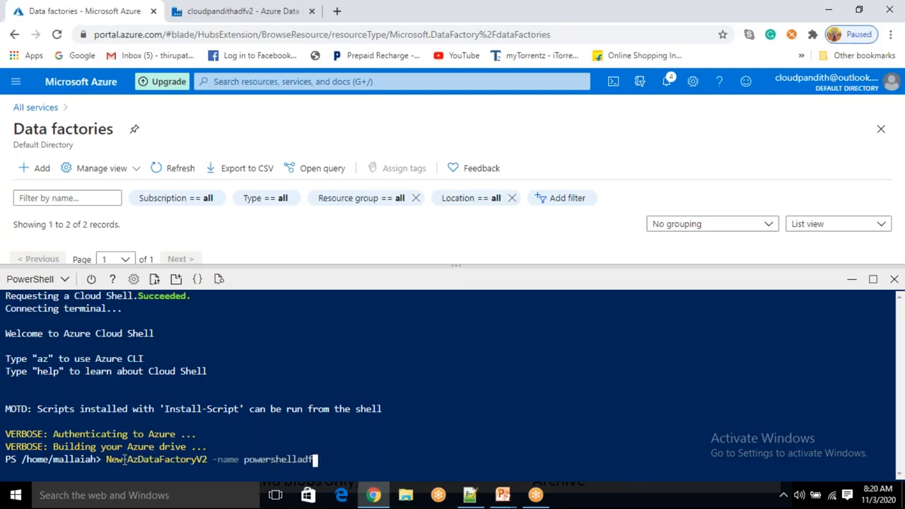
key(Left)
key(Left)
key(Left)
key(Left)
key(Left)
key(Left)
key(Left)
key(Left)
key(Left)
key(Left)
key(Left)
key(Left)
key(Left)
text(cp)
key(Right)
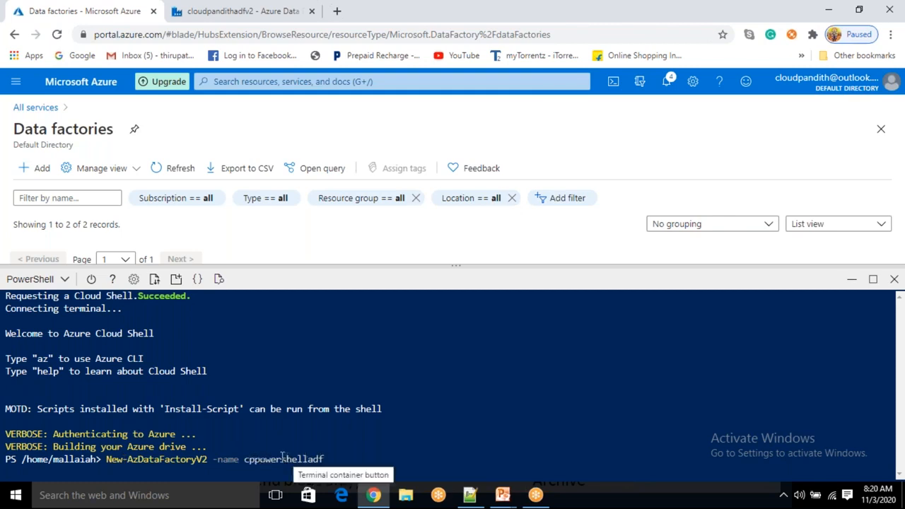
Append -ResourceGroupName cloudpandith-bi-master-program -Location 'East US' and run the command
key(End)
text(-Resou)
key(Tab)
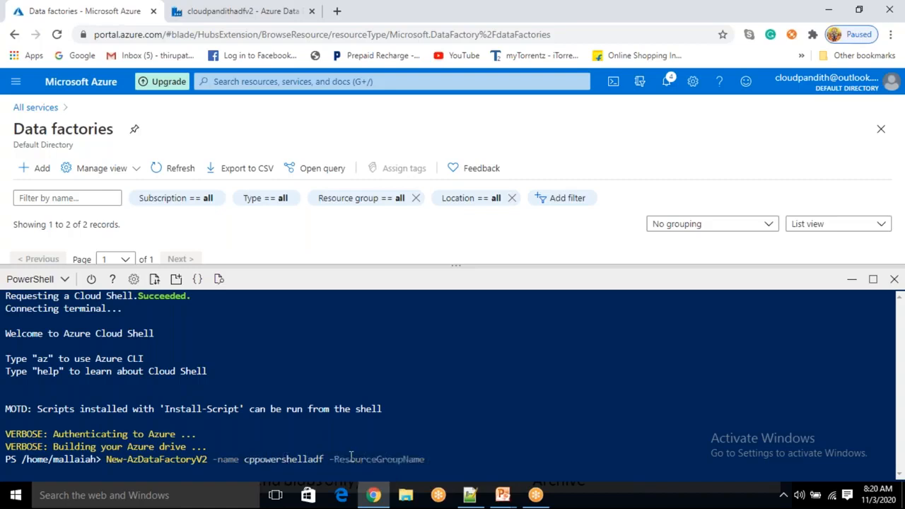
text(cloudp)
key(Tab)
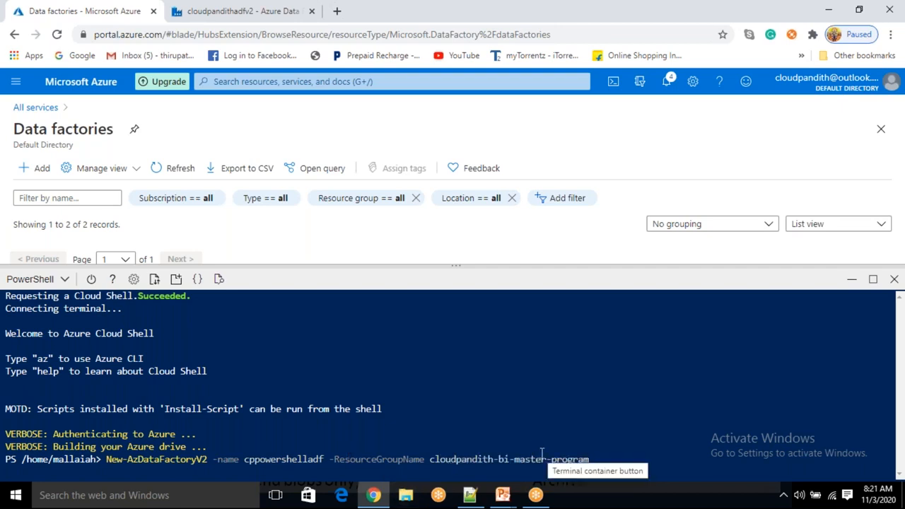
text(-loca)
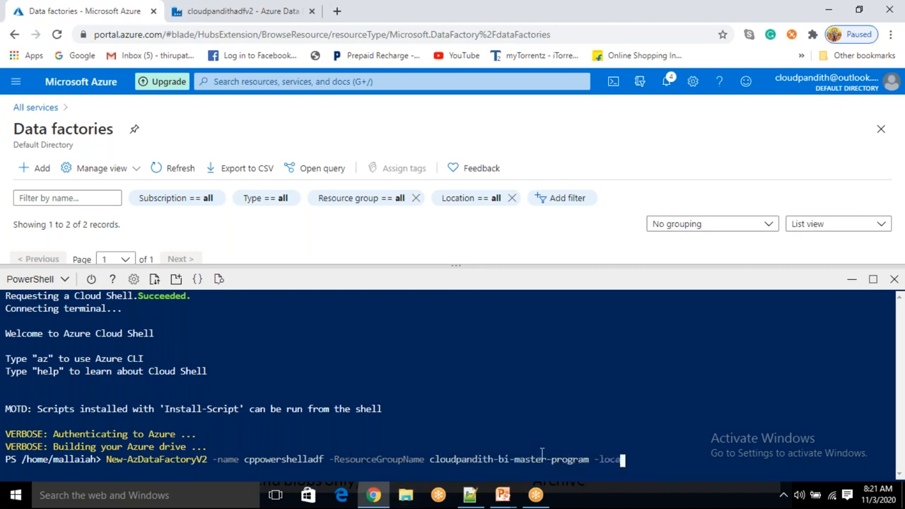
key(Tab)
text('east US)
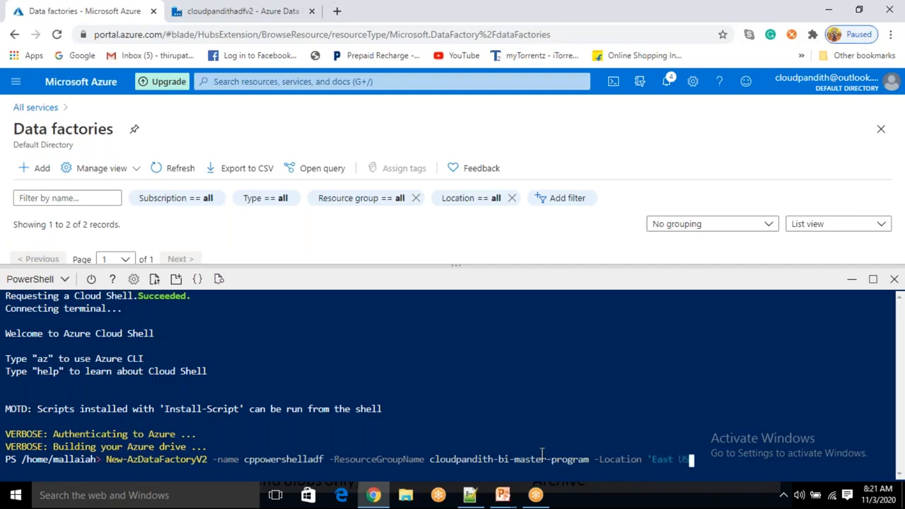
text(')
key(Return)
Check the output shows cppowershelladf created with provisioning state Succeeded
double_click(267, 459)
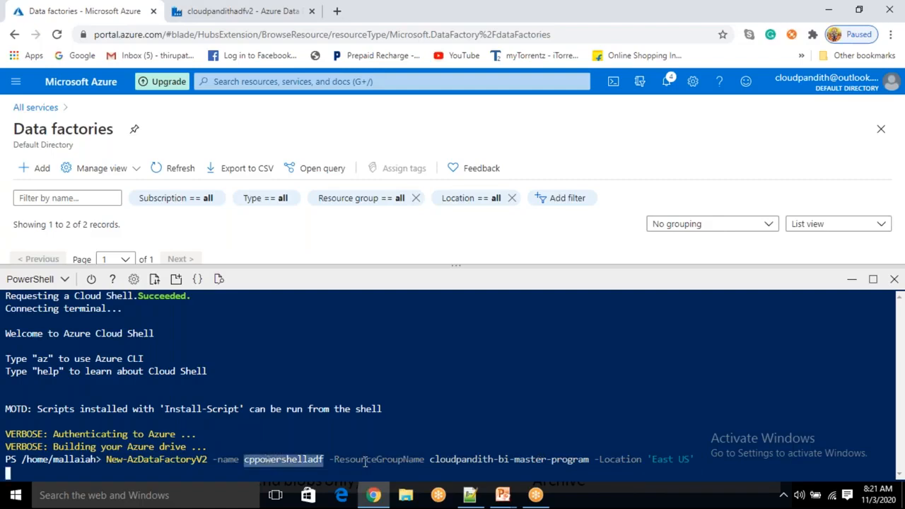
click(665, 31)
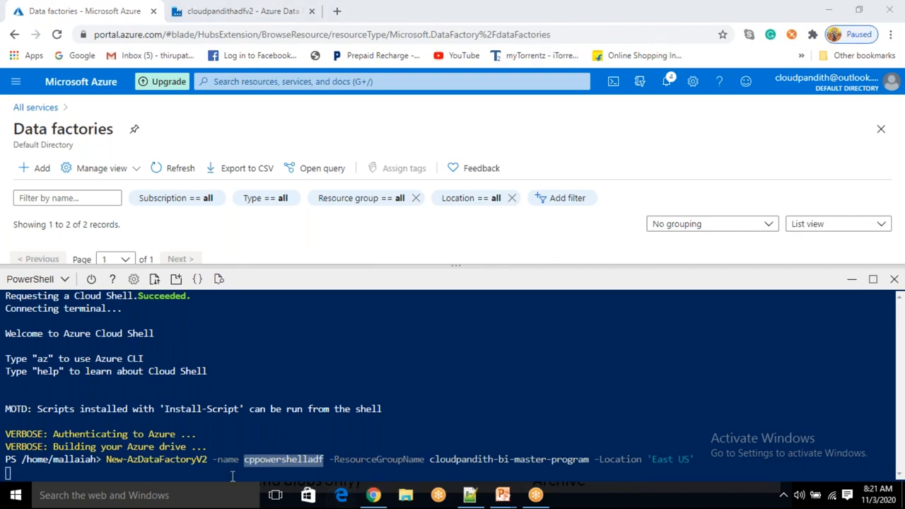
click(130, 460)
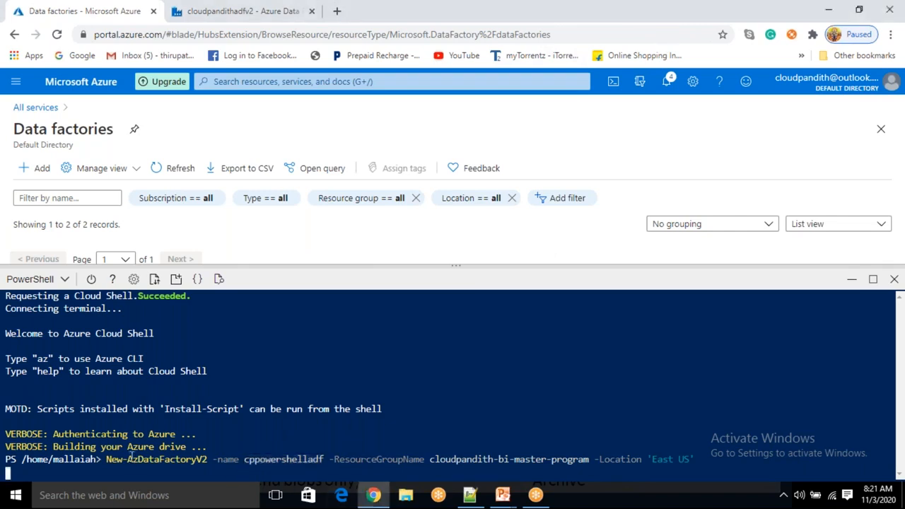
key(Return)
drag(138, 409, 157, 417)
Run Get-AzDataFactoryV2 | select name, then close the shell and refresh Data factories to show three
click(140, 411)
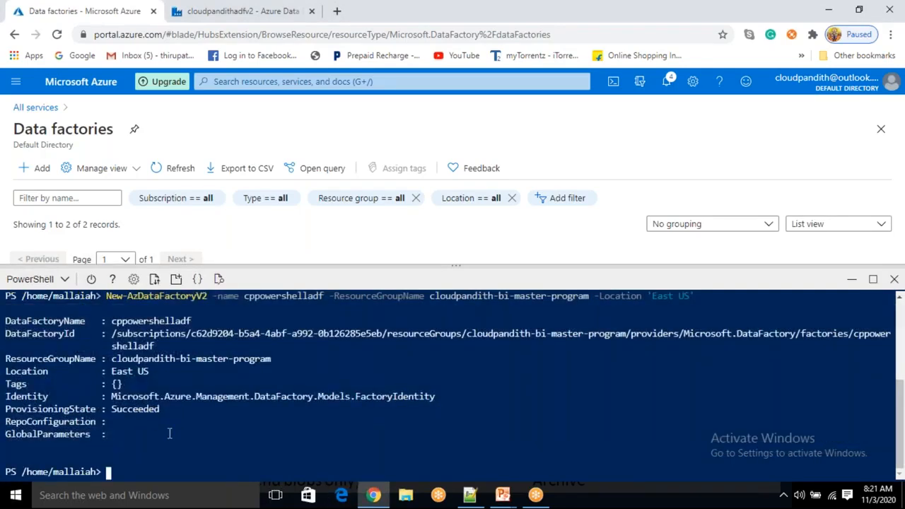
key(Up)
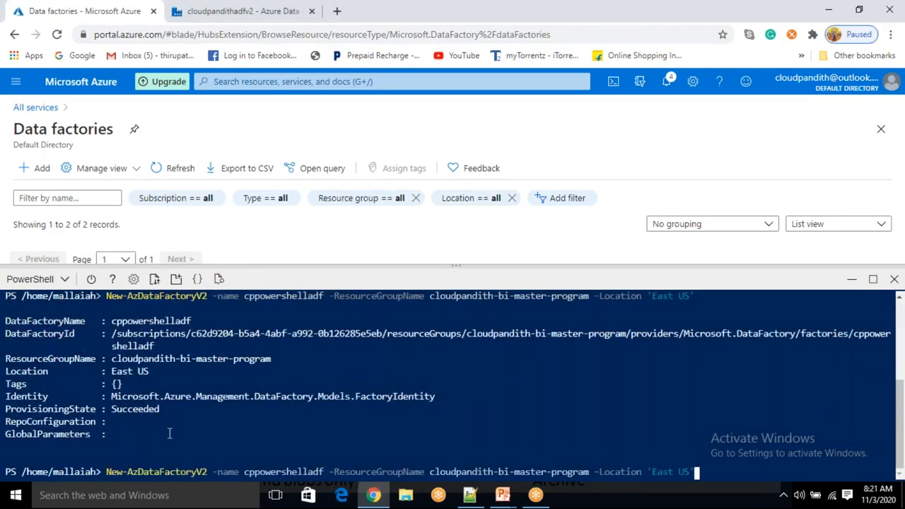
key(BackSpace)
key(BackSpace)
key(BackSpace)
key(BackSpace)
key(BackSpace)
key(BackSpace)
key(BackSpace)
key(BackSpace)
key(BackSpace)
key(BackSpace)
key(BackSpace)
key(BackSpace)
key(BackSpace)
key(BackSpace)
key(BackSpace)
key(BackSpace)
key(BackSpace)
key(BackSpace)
key(BackSpace)
key(BackSpace)
key(BackSpace)
key(BackSpace)
key(BackSpace)
key(BackSpace)
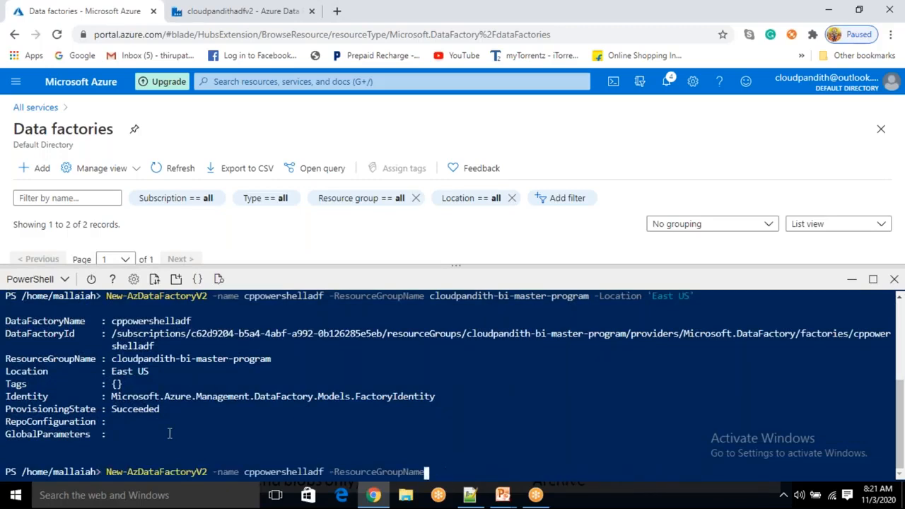
key(BackSpace)
key(BackSpace)
key(BackSpace)
key(BackSpace)
key(BackSpace)
key(BackSpace)
key(BackSpace)
key(BackSpace)
key(BackSpace)
key(BackSpace)
key(BackSpace)
key(BackSpace)
key(BackSpace)
key(BackSpace)
key(BackSpace)
key(BackSpace)
key(BackSpace)
key(BackSpace)
key(BackSpace)
key(BackSpace)
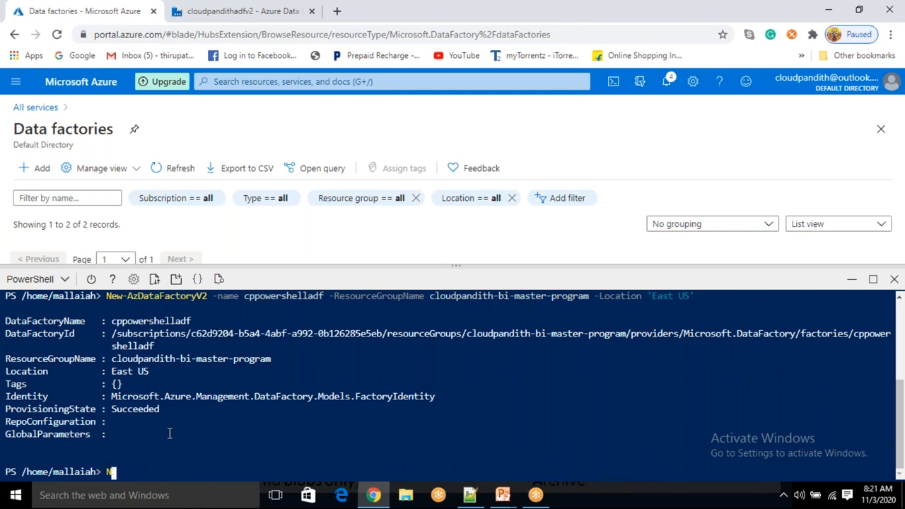
text(get-azdatafa)
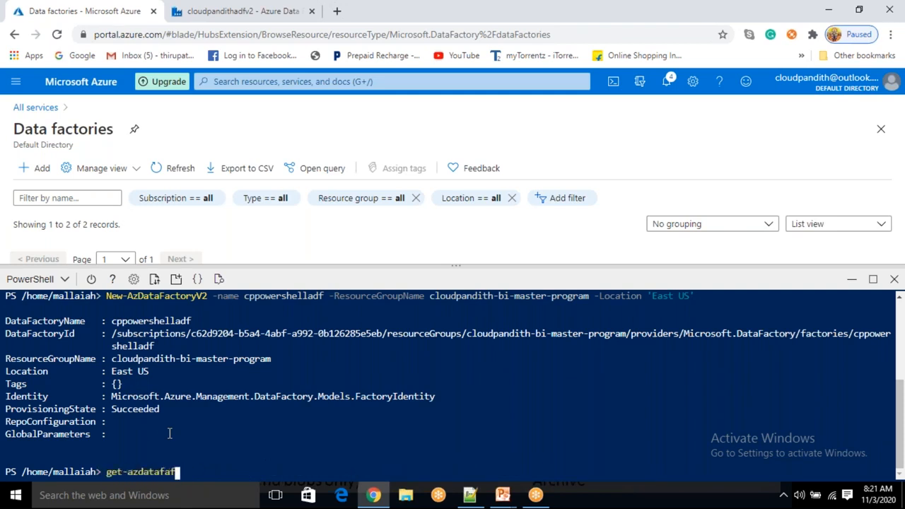
text(c)
key(Tab)
text(v2)
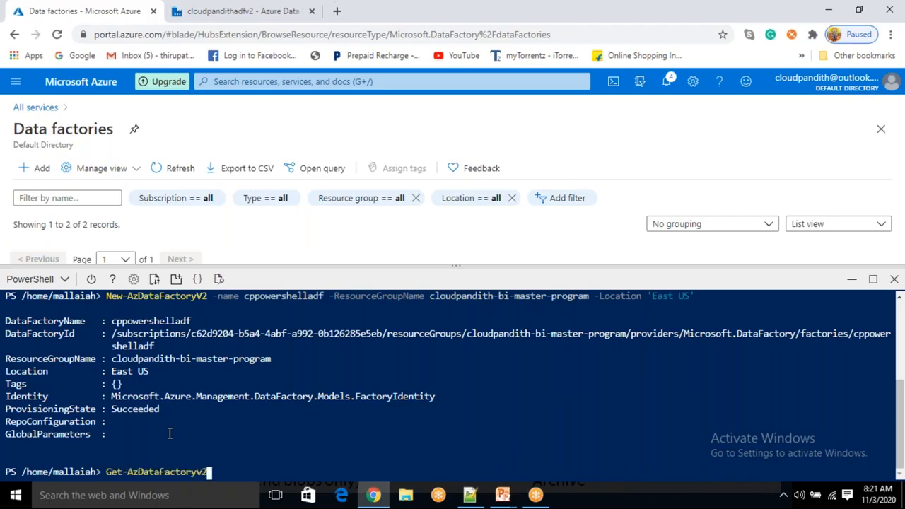
key(Tab)
text(| select name)
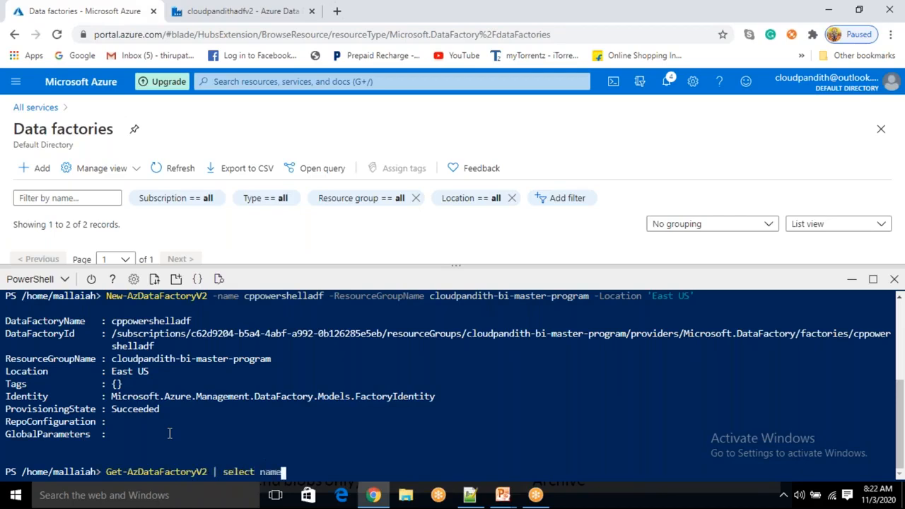
key(Return)
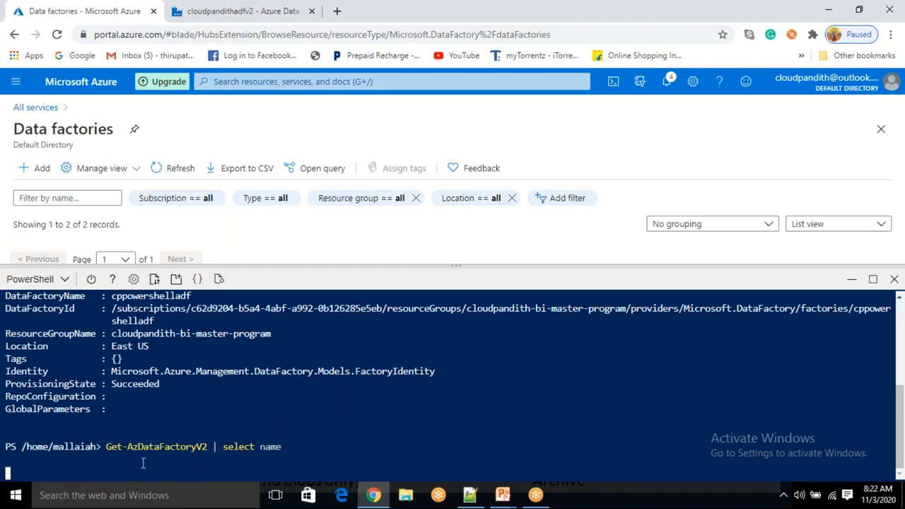
click(853, 279)
click(180, 172)
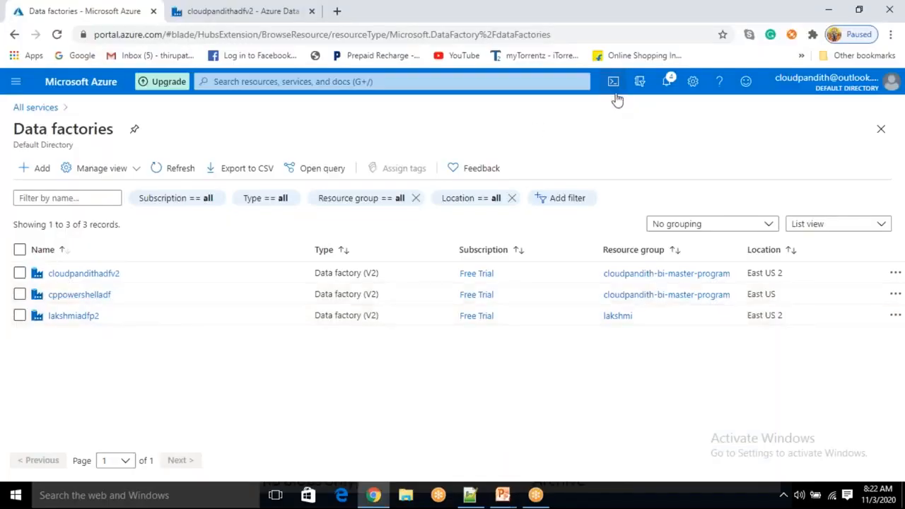
Reopen the PowerShell Cloud Shell and restart it for a fresh session
click(613, 85)
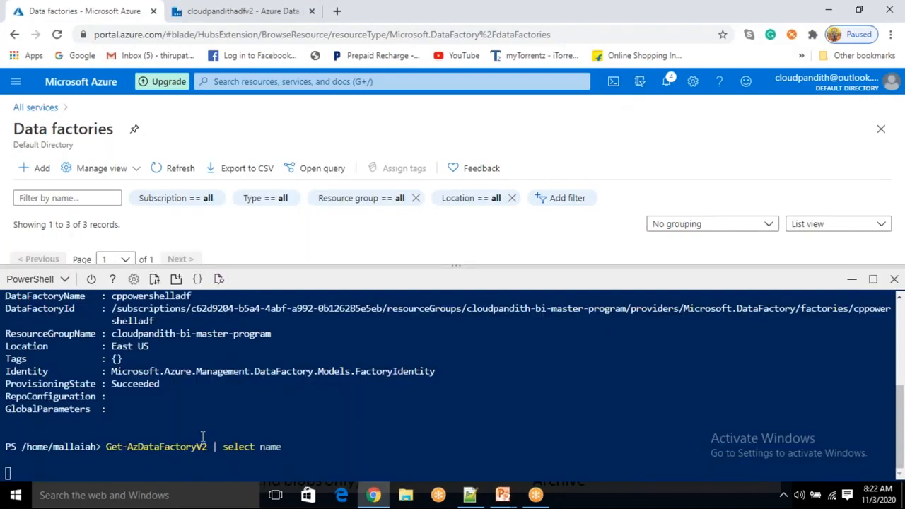
double_click(173, 448)
click(154, 439)
click(92, 279)
click(394, 422)
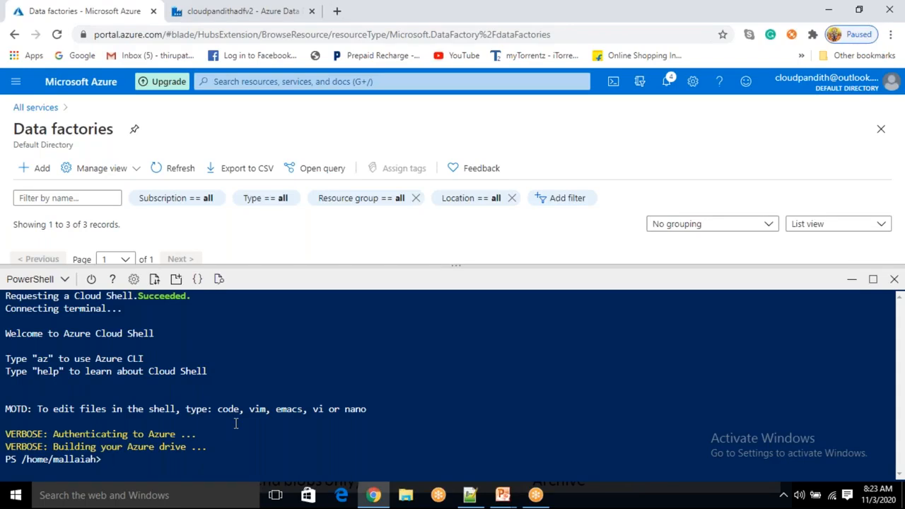
Run Get-AzDataFactoryV2 in Cloud Shell to list all data factories
text(get-azdatafac)
key(Tab)
text(V2)
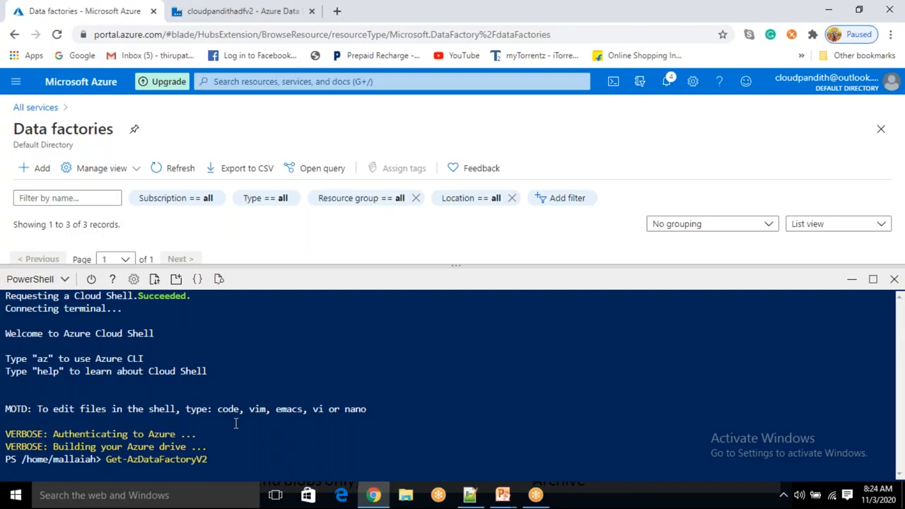
key(Return)
Review the output, highlighting factories lakshmiadfp2, cloudpandithadfv2 and cppowershelladf
scroll(198, 404, up, 2)
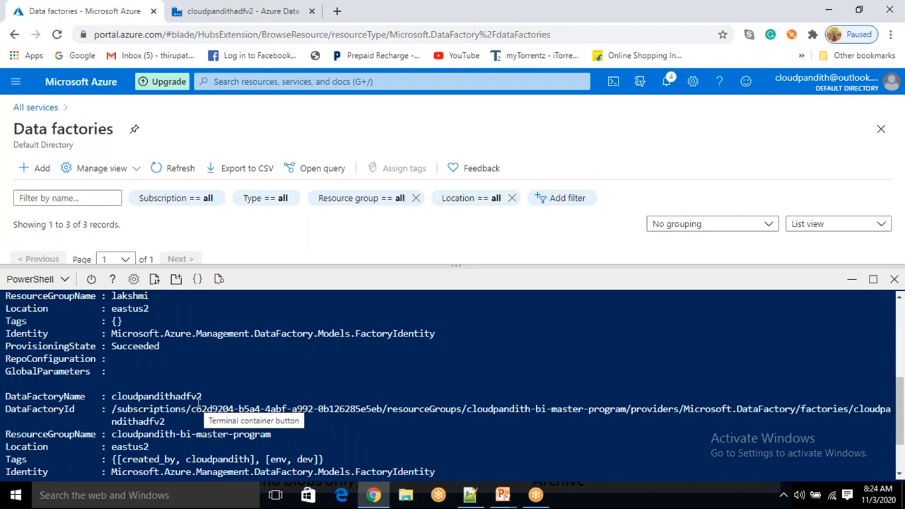
scroll(198, 400, down, 2)
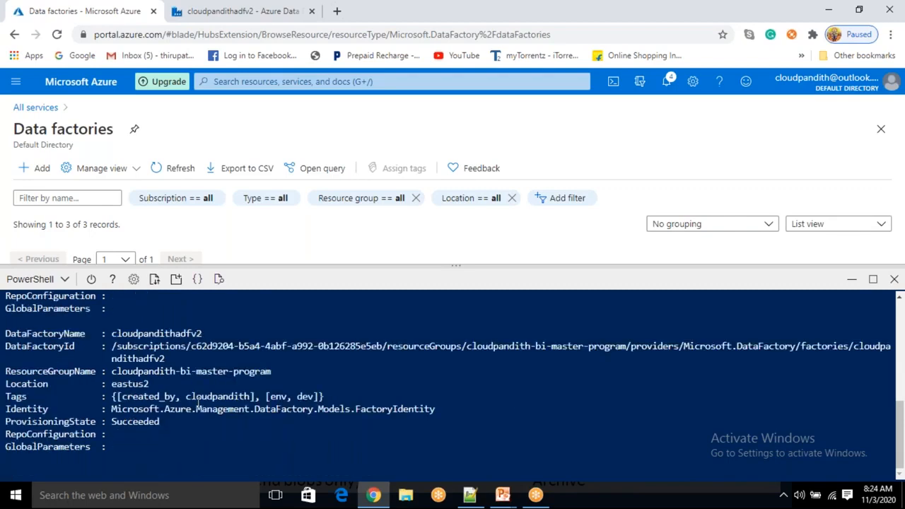
scroll(195, 398, up, 2)
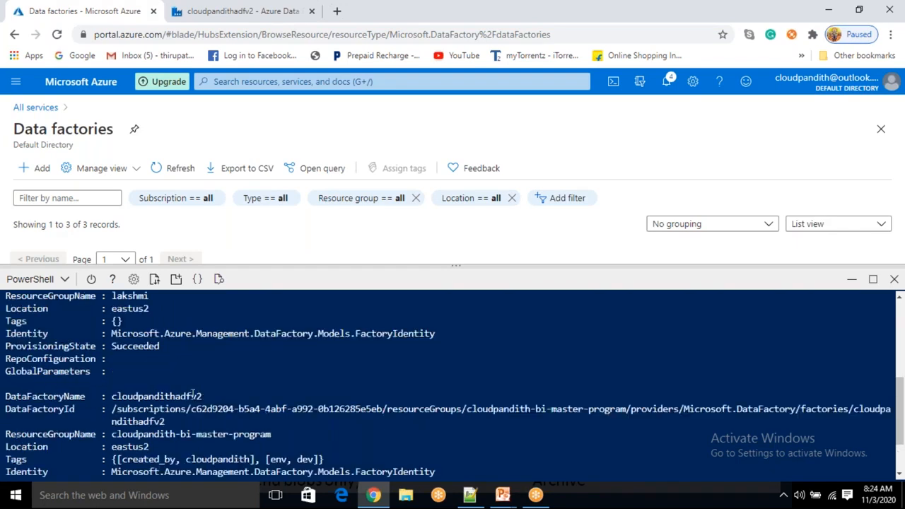
scroll(206, 419, up, 3)
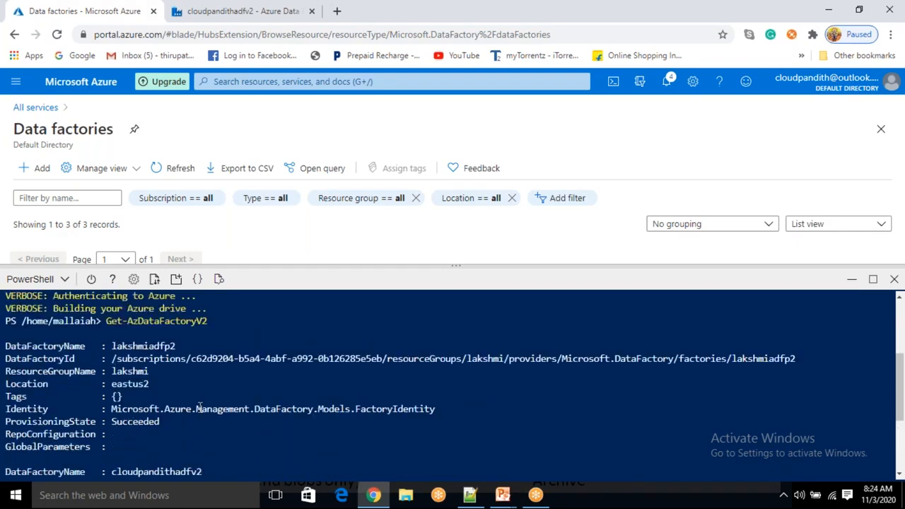
double_click(150, 347)
scroll(193, 395, down, 2)
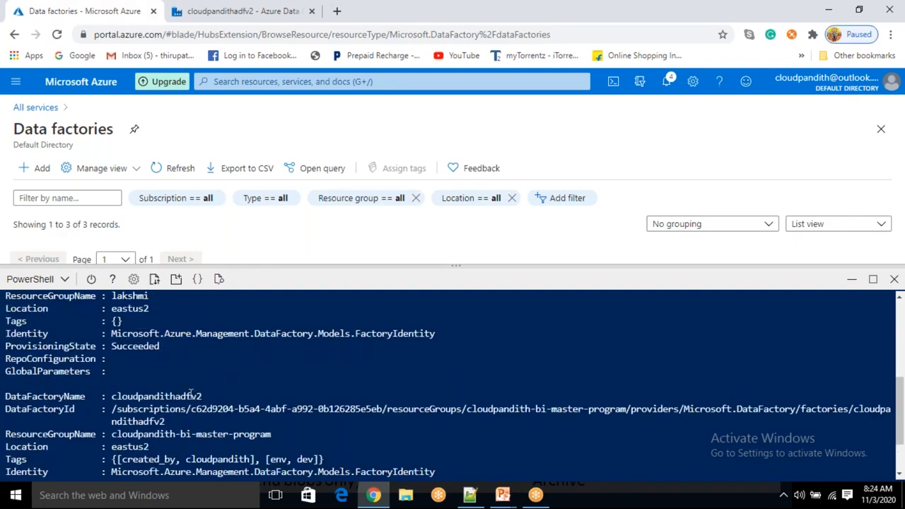
double_click(163, 395)
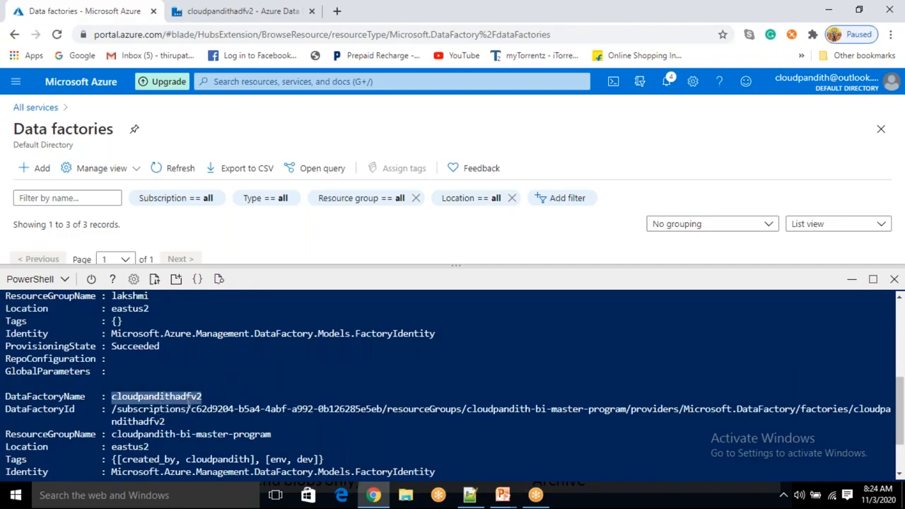
scroll(188, 403, down, 2)
scroll(140, 434, up, 3)
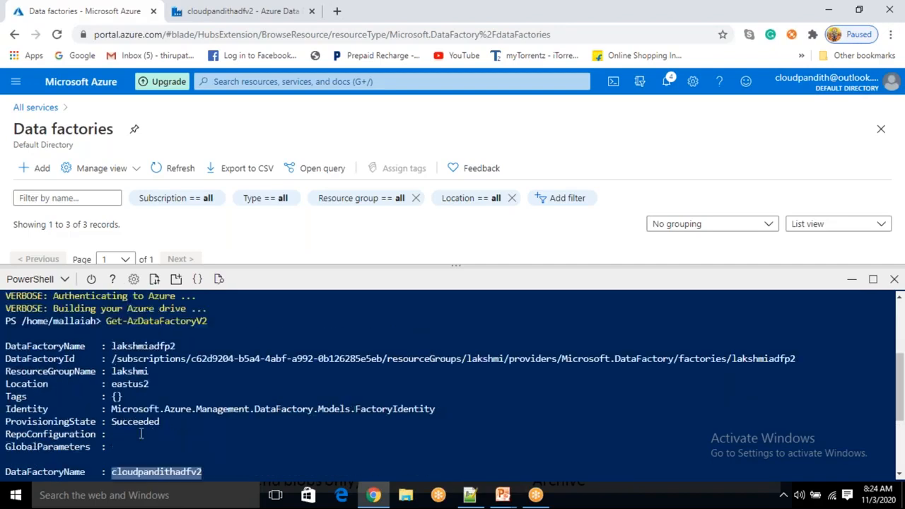
scroll(141, 435, down, 4)
key(Up)
key(Up)
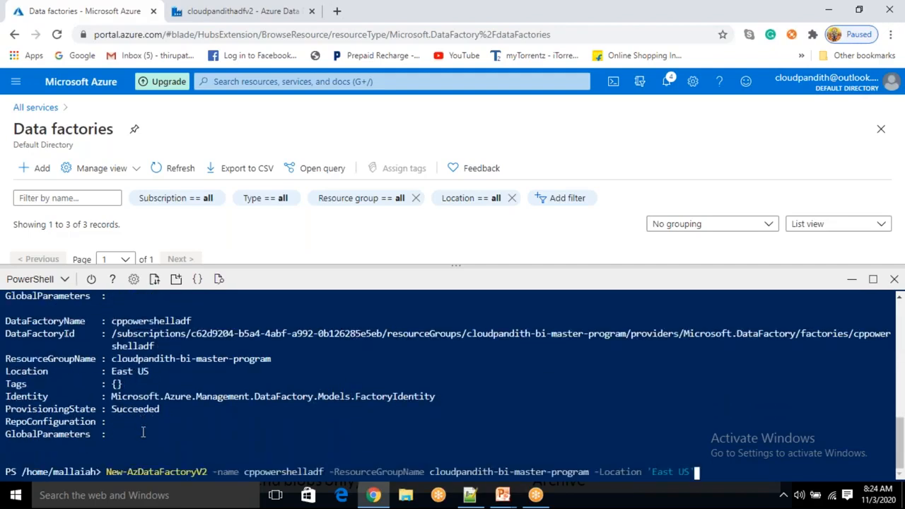
double_click(164, 322)
click(164, 322)
double_click(164, 322)
Highlight the listing command line, then minimize Cloud Shell to reveal the three-factory list
scroll(120, 371, up, 3)
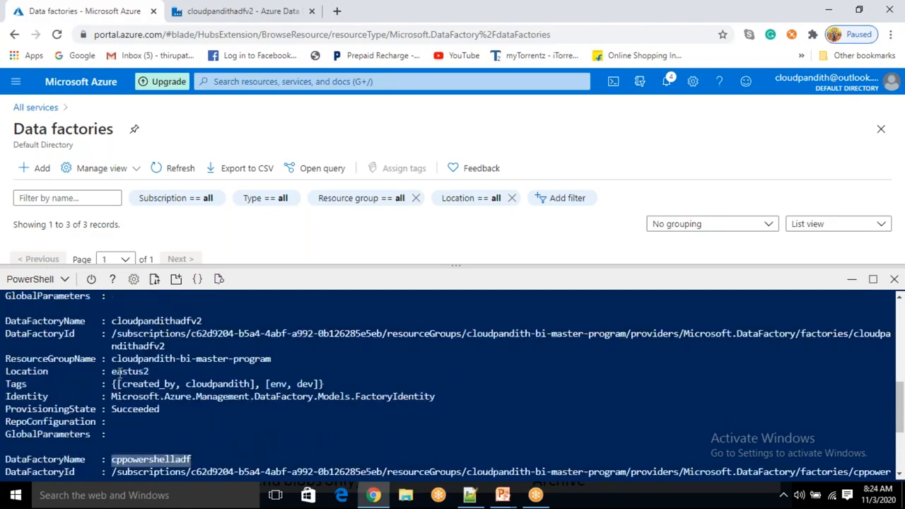
scroll(121, 373, up, 5)
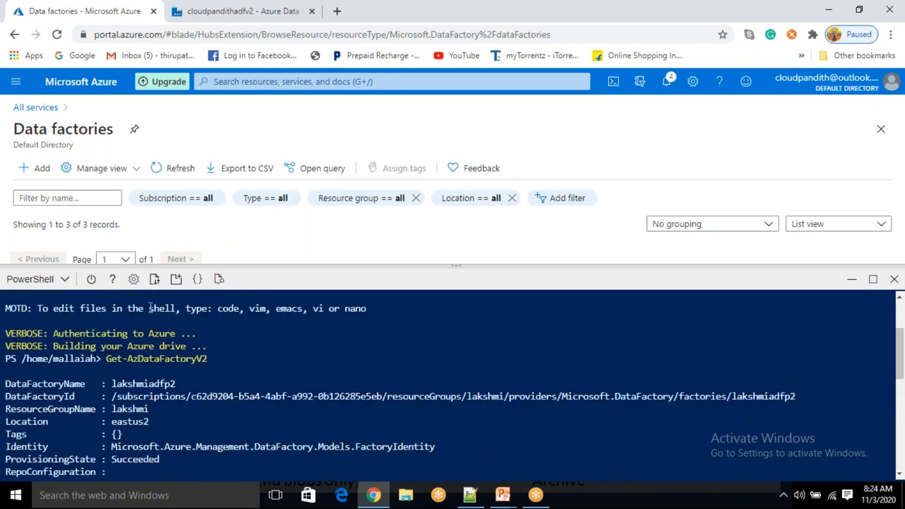
drag(111, 347, 262, 362)
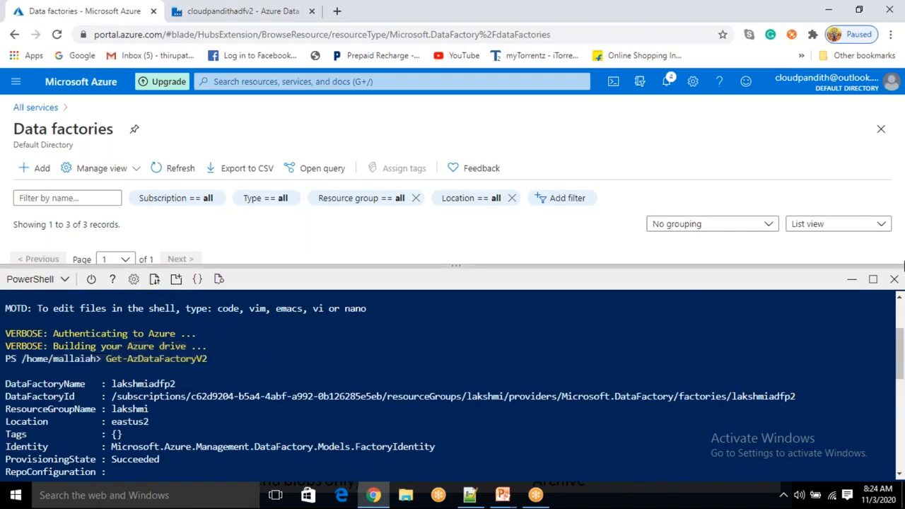
click(852, 280)
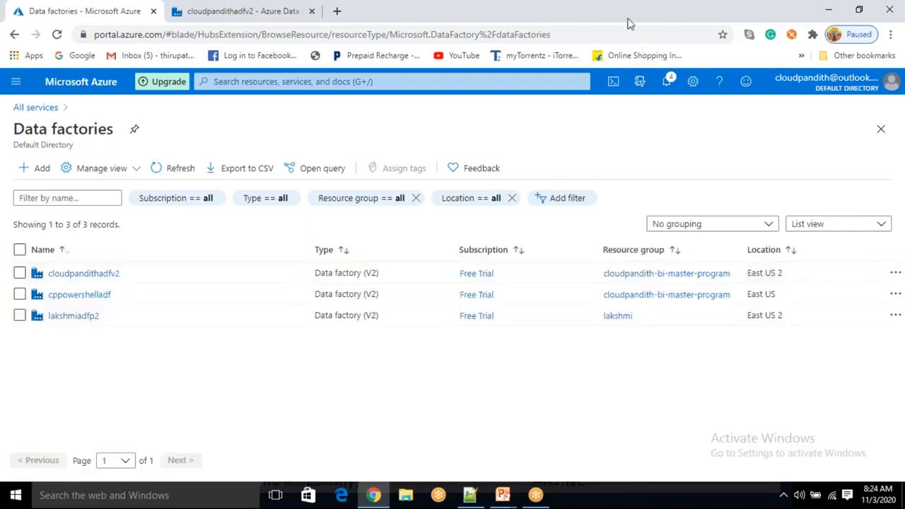